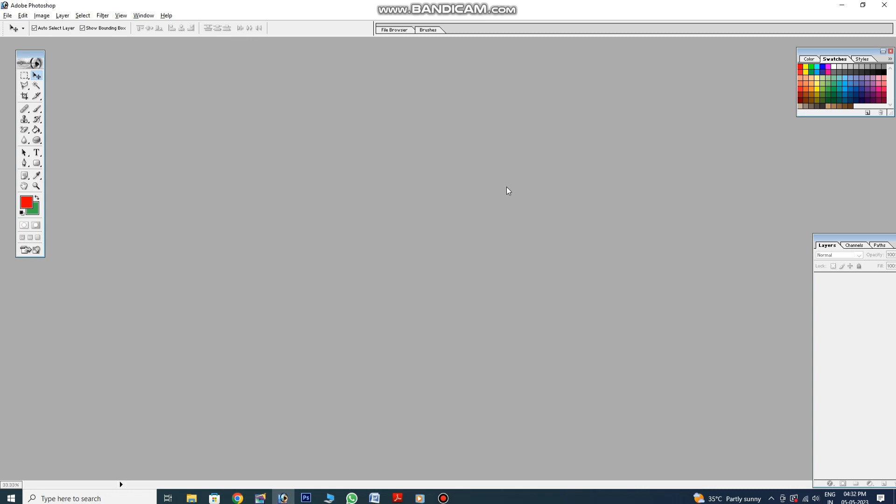
Create a 60 × 36 inch, 72 ppi CMYK document with a white background
key("alt")
key("alt")
key("ctrl+n")
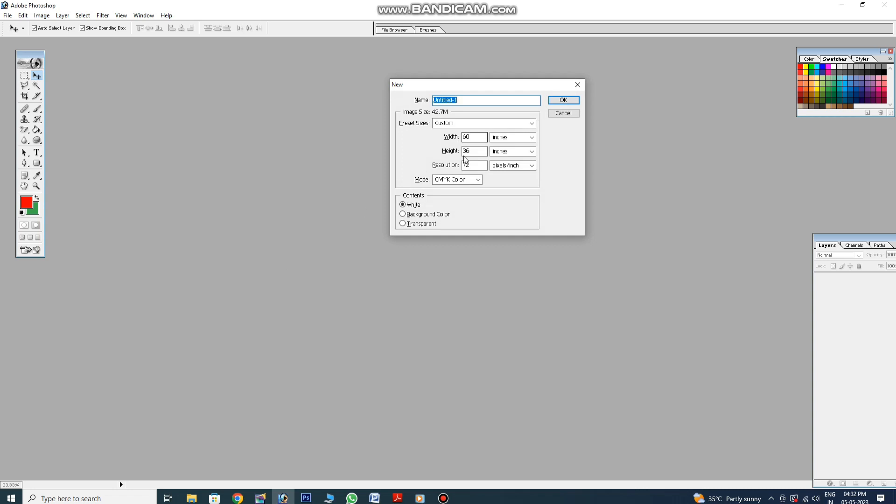
left_click(557, 106)
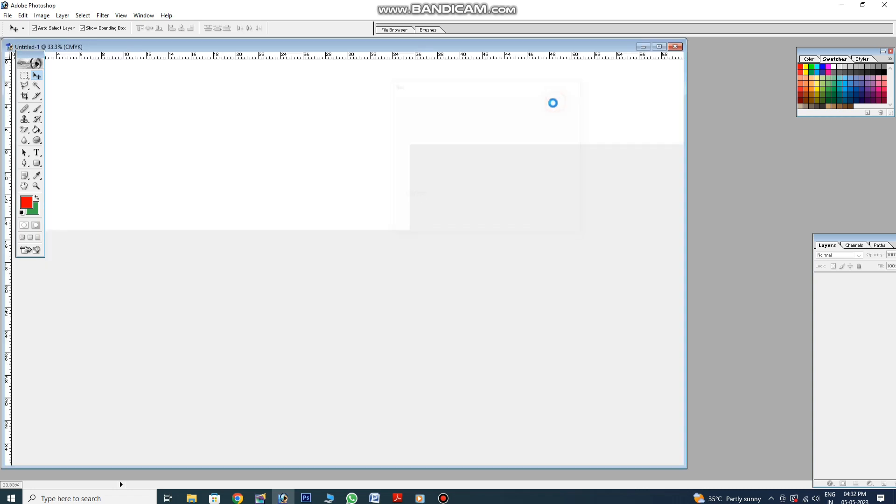
Type the large red Bengali word নাপিসা on the left side of the canvas
double_click(447, 47)
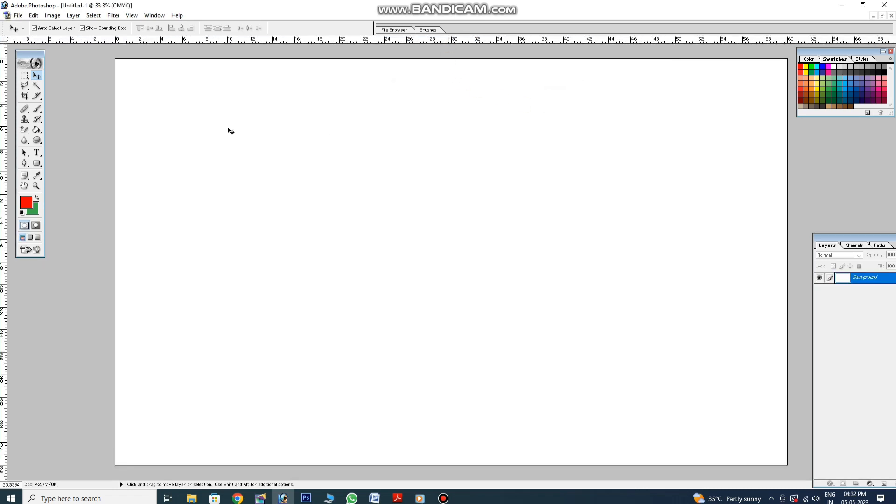
left_click(36, 154)
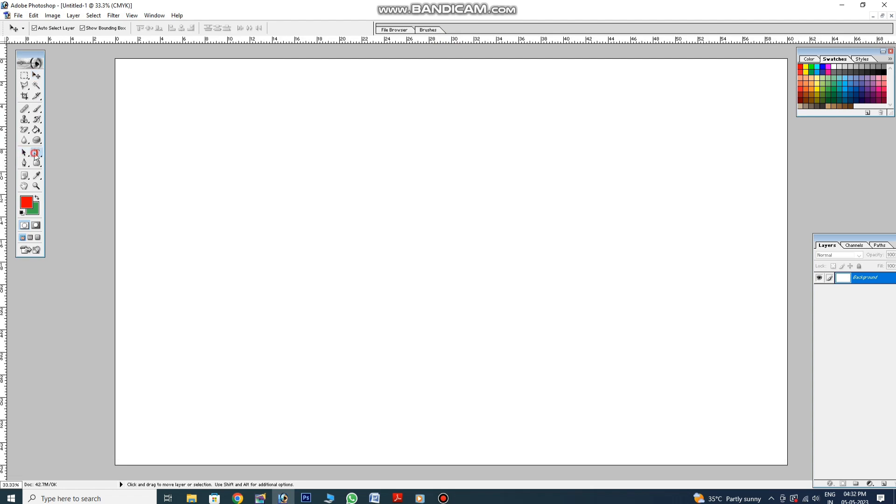
left_click(200, 218)
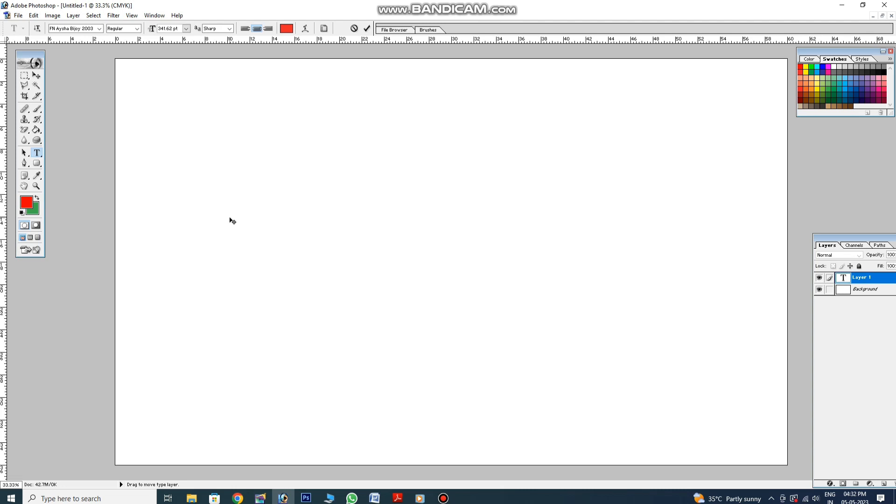
type("bfdRnf")
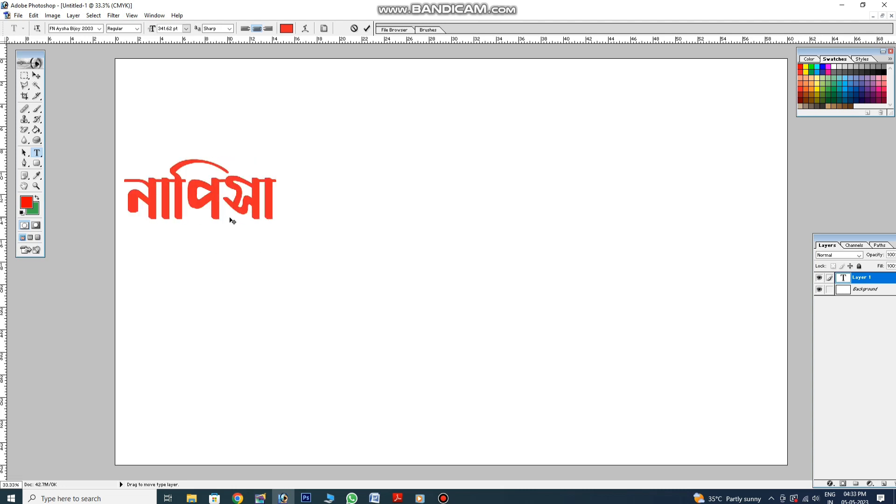
left_click(36, 76)
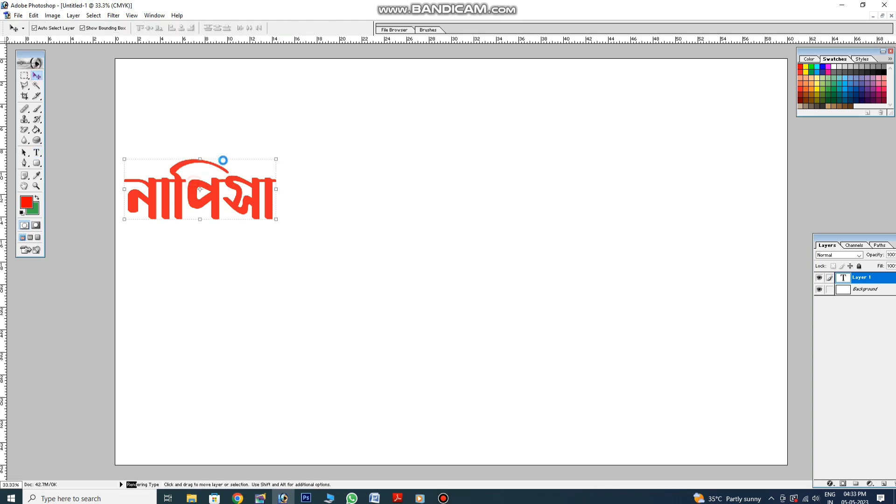
Move নাপিসা up, duplicate it, and retype the copy as গ্রীল ফ্যাক্টরী
left_click_drag(217, 192, 278, 152)
left_click_drag(203, 121, 252, 240)
left_click(37, 154)
left_click(310, 273)
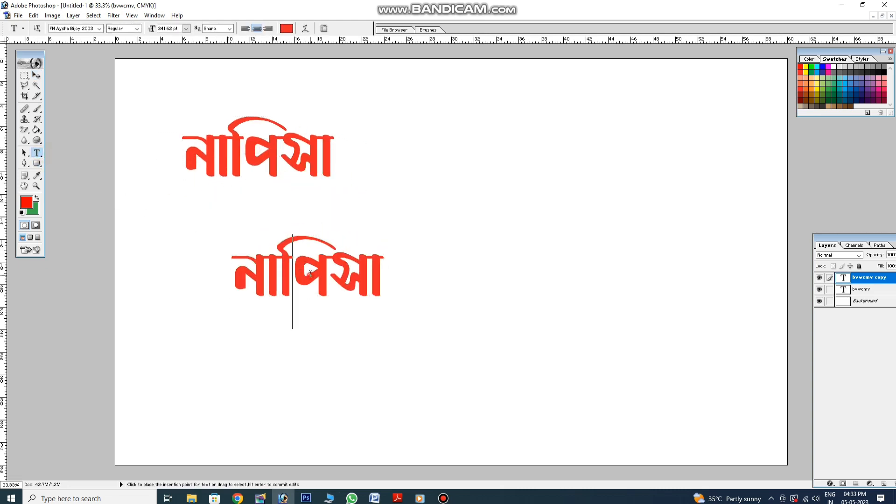
key("ctrl+a")
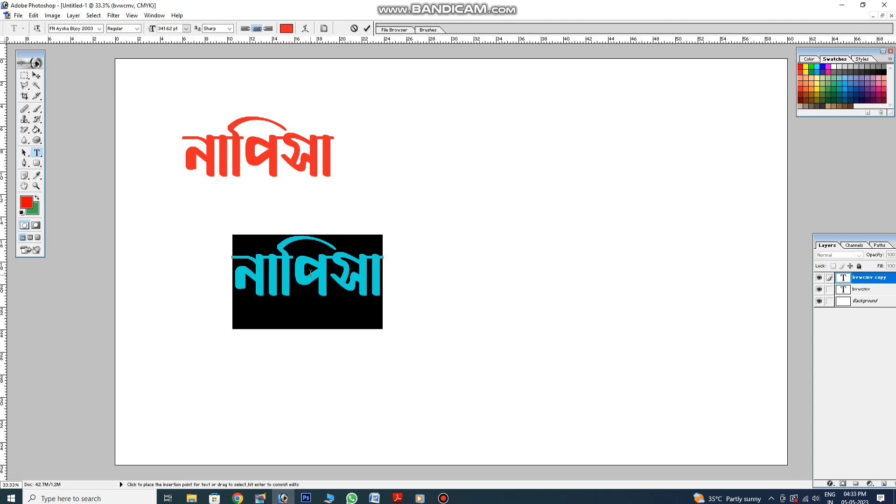
type("গ্রীল")
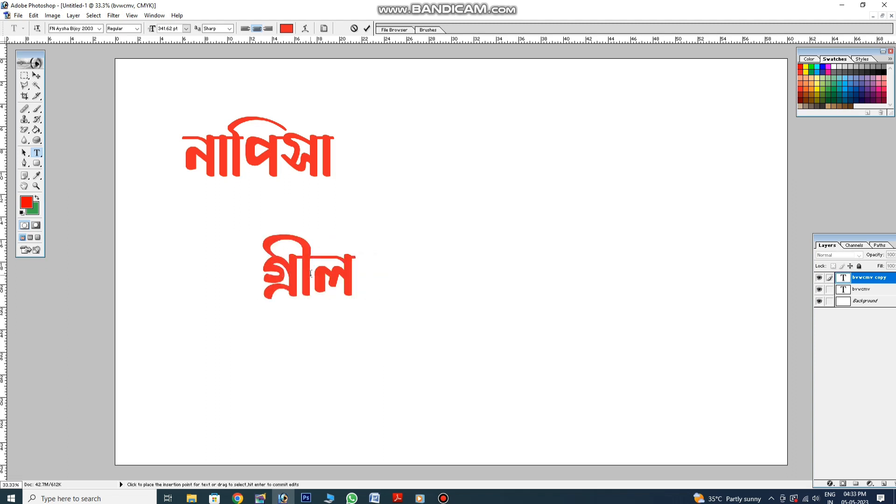
type(" ফ্যাক্")
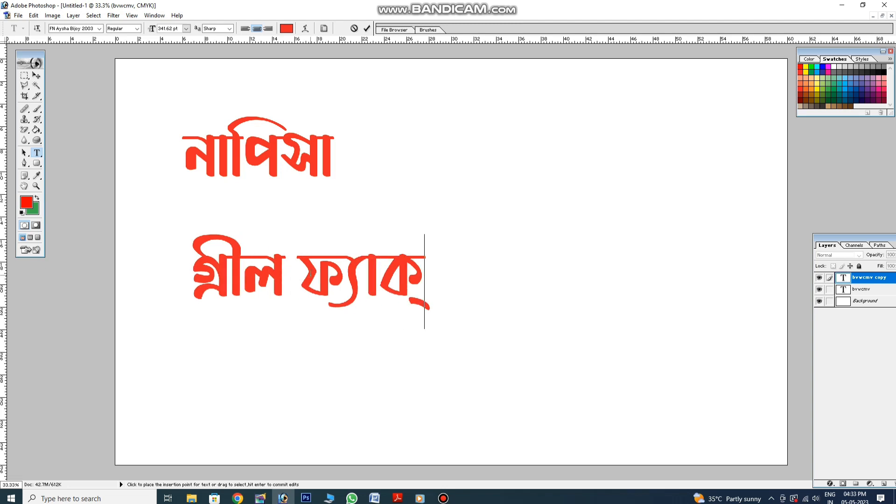
type("টরী")
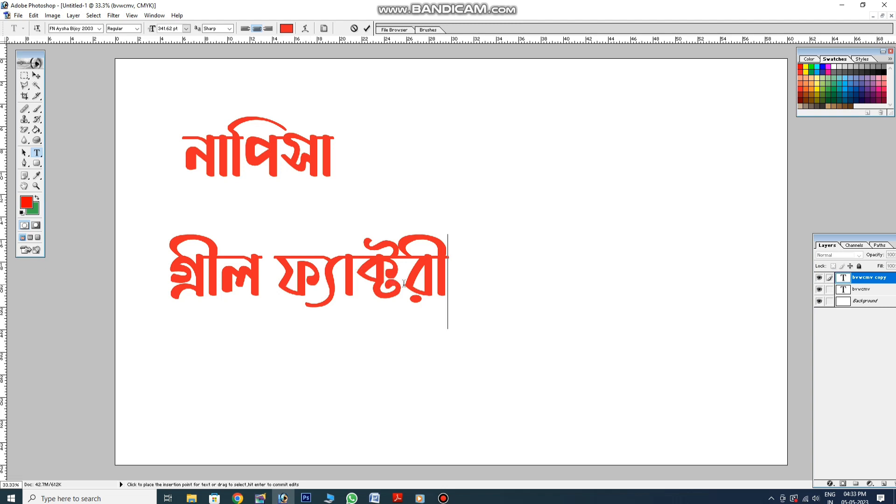
Place গ্রীল ফ্যাক্টরী beside নাপিসা on the title line
left_click(36, 75)
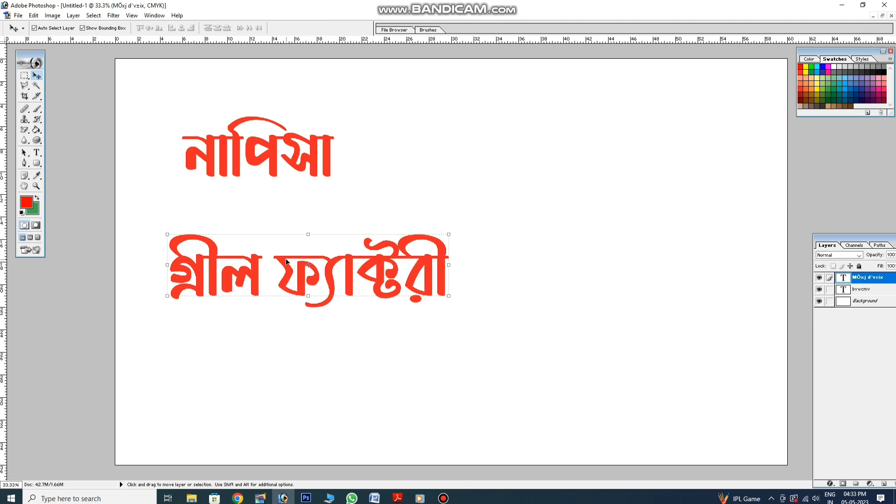
left_click_drag(285, 255, 488, 154)
left_click(37, 153)
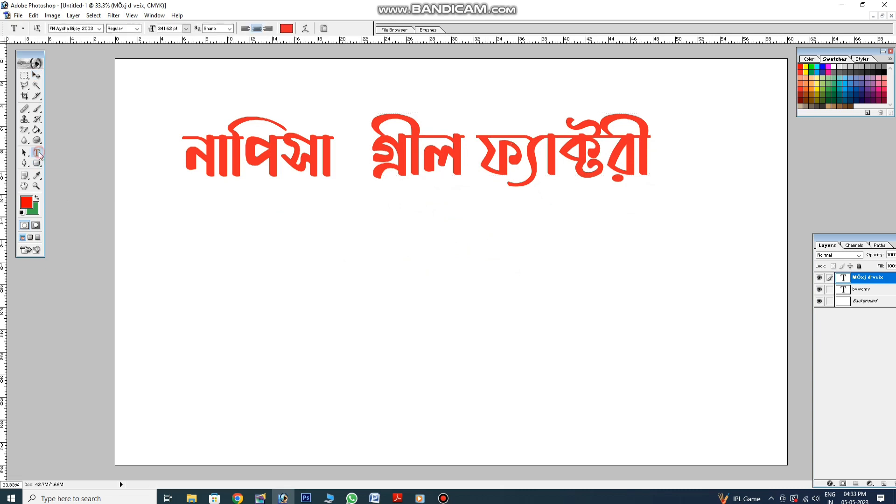
Type the red proprietor line প্রোঃ- followed by the proprietor's name
left_click(208, 291)
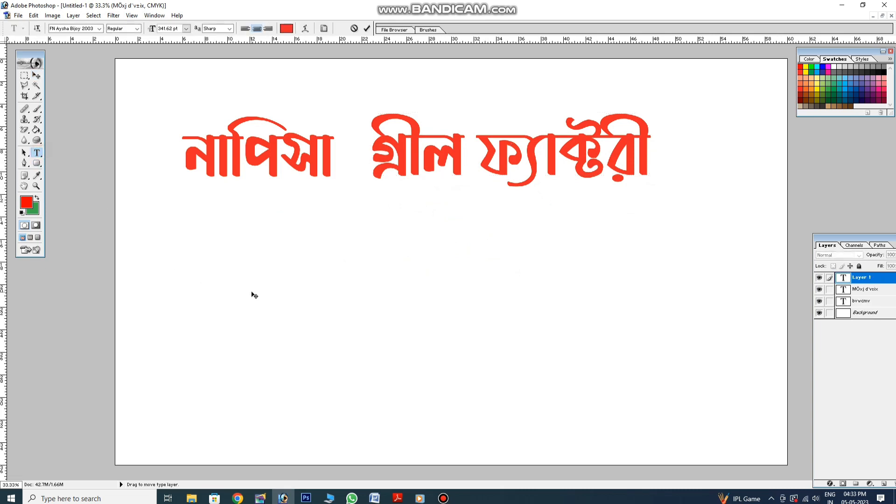
type("crz|-")
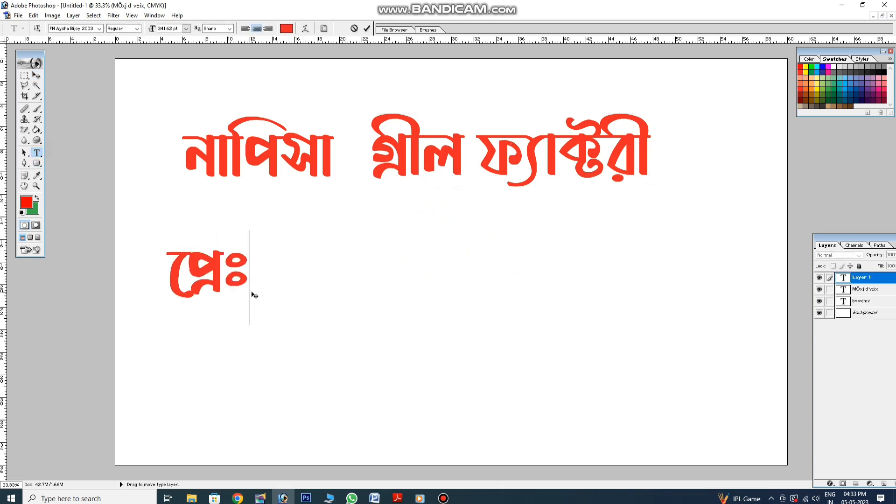
key("BackSpace")
key("BackSpace")
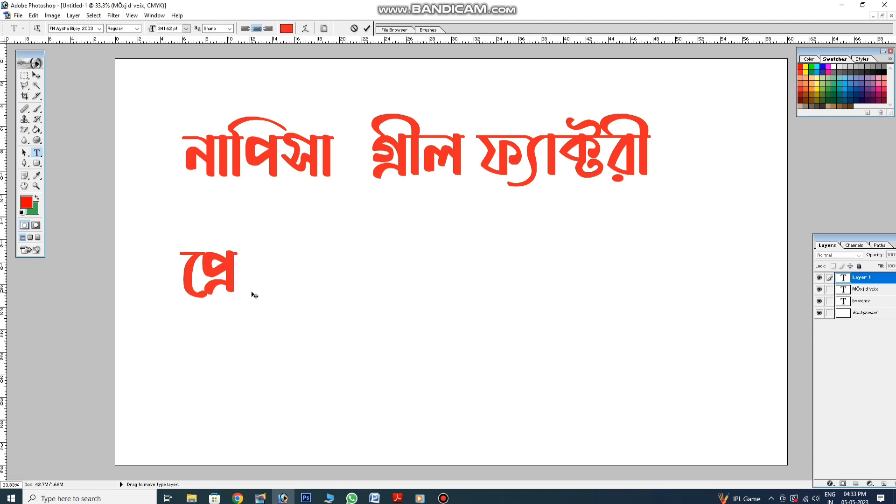
type("f|-")
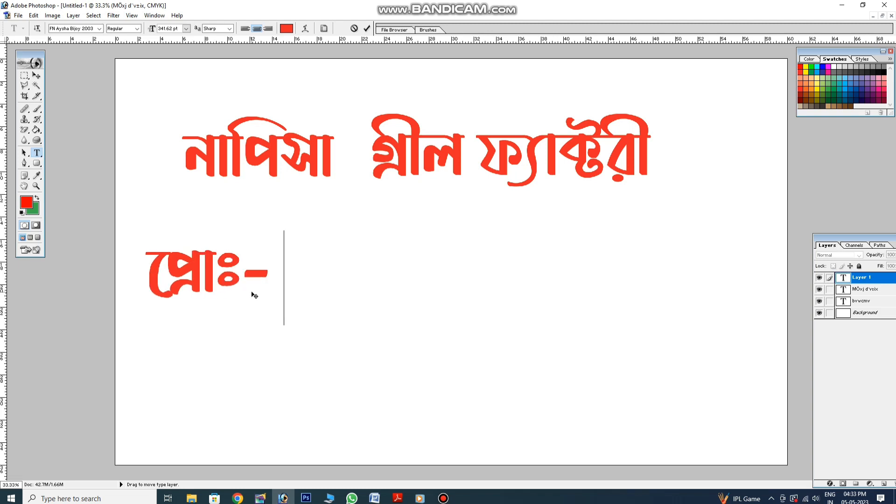
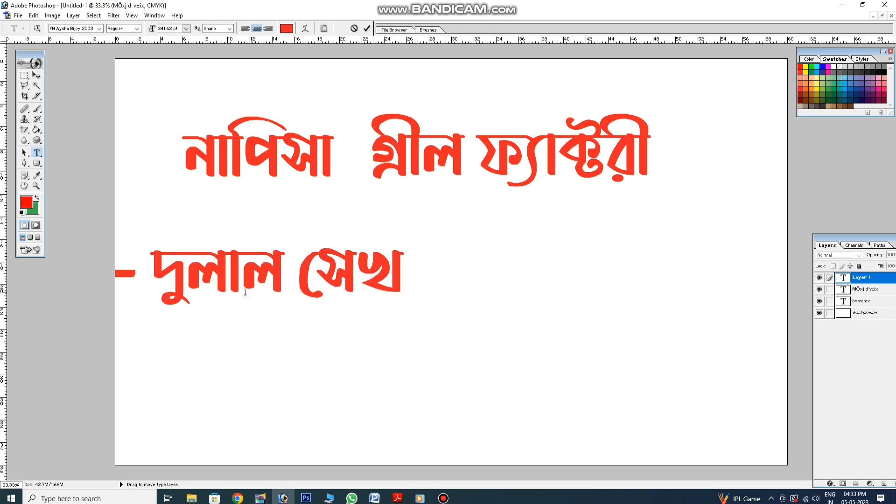
Move the proprietor line under the title, shrink it, and duplicate it lower-left
left_click(36, 77)
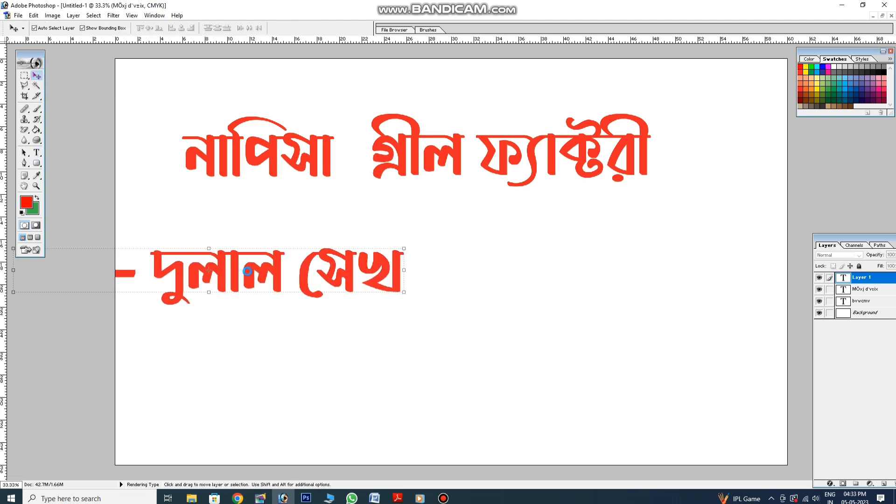
left_click_drag(249, 277, 448, 257)
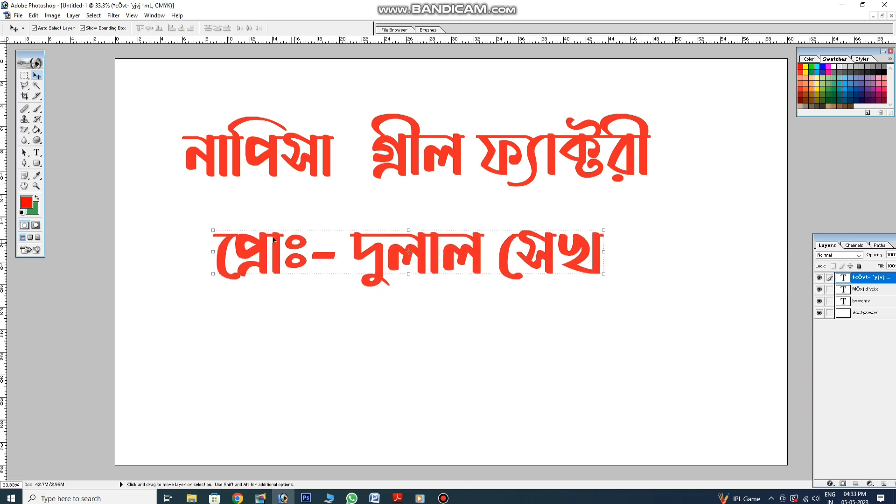
left_click_drag(211, 230, 436, 260)
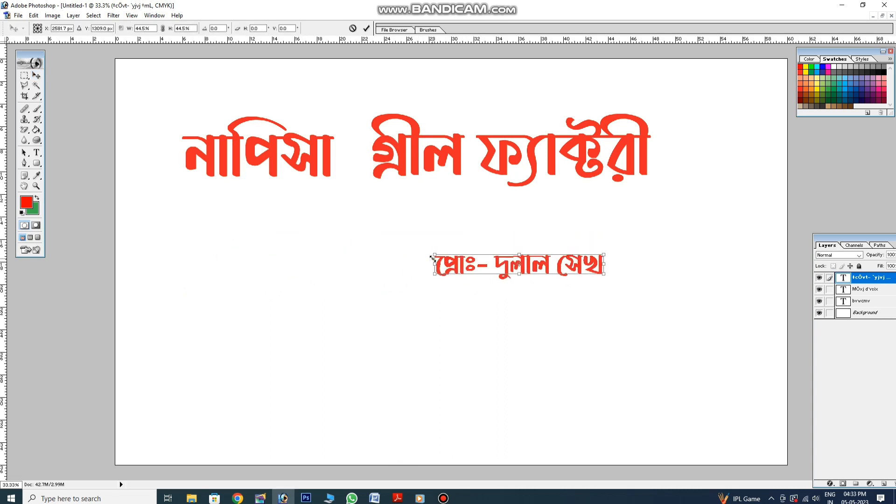
key("Return")
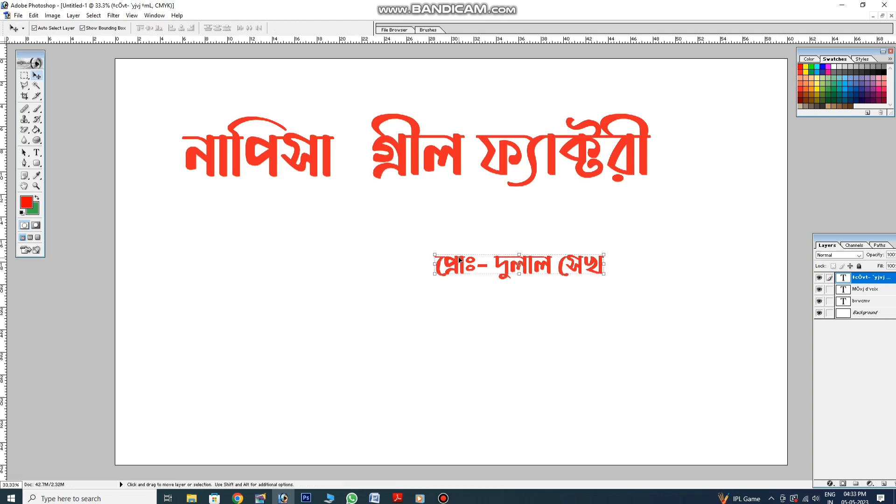
left_click_drag(450, 258, 306, 305)
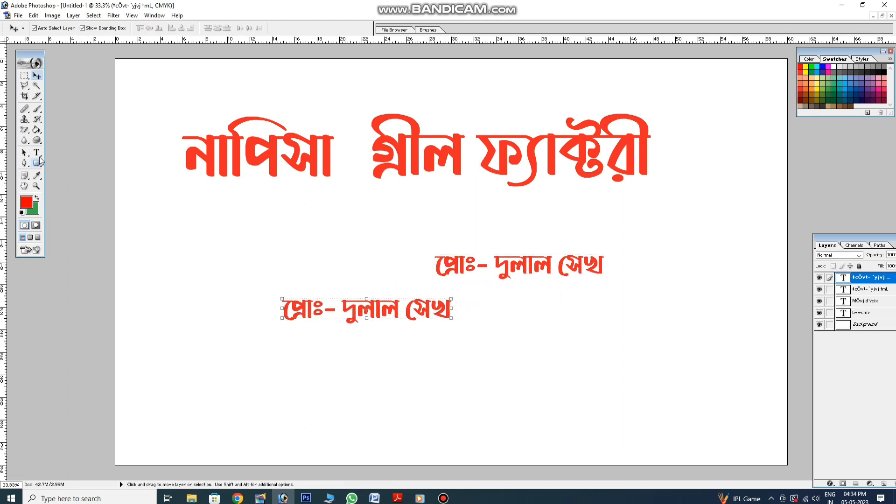
Replace the duplicated line's text with the factory's Bengali address line starting স্থানঃ-
left_click(36, 153)
left_click(329, 306)
key("ctrl+a")
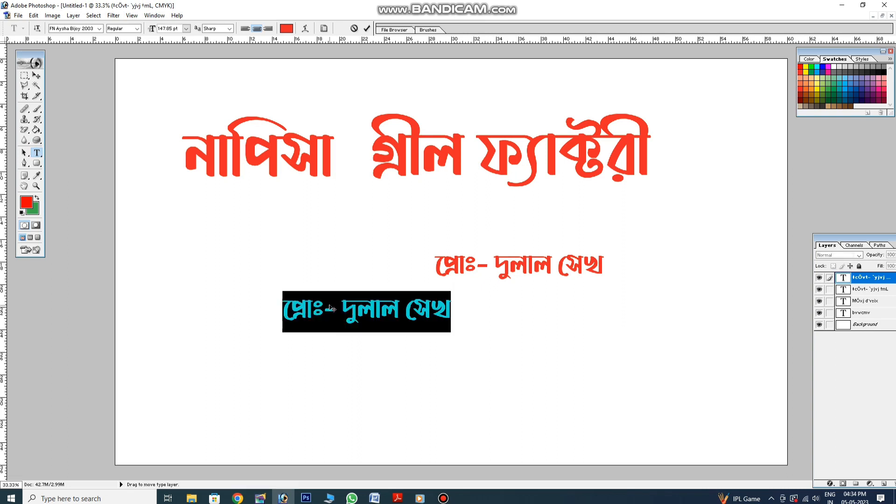
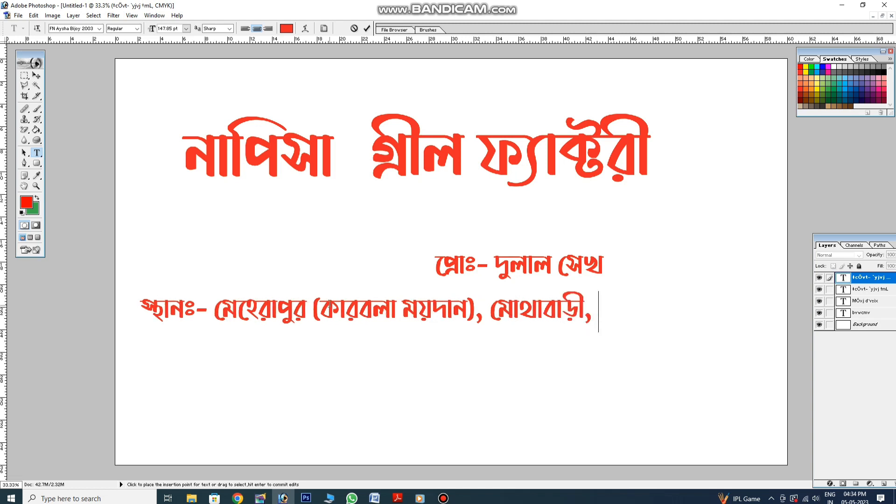
key("BackSpace")
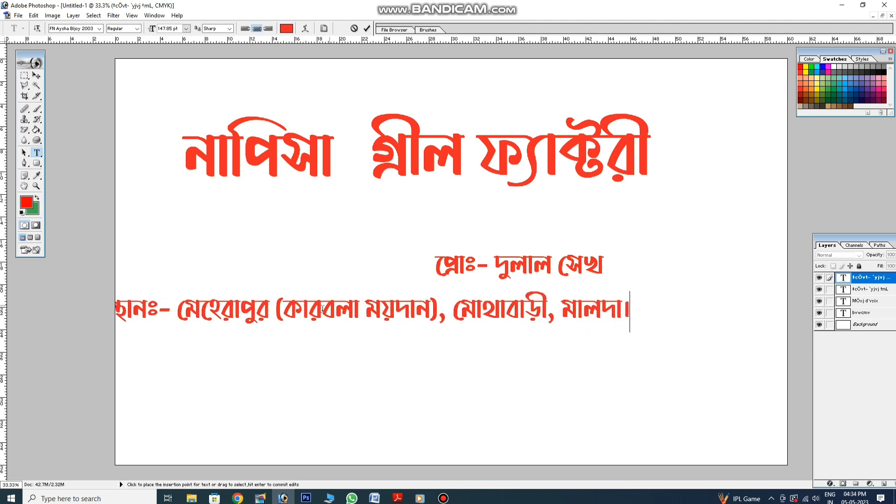
Copy the address line to the bottom and set the middle line to Ruposhi Bangla Bold
left_click(36, 75)
left_click_drag(300, 306, 372, 320)
left_click(36, 152)
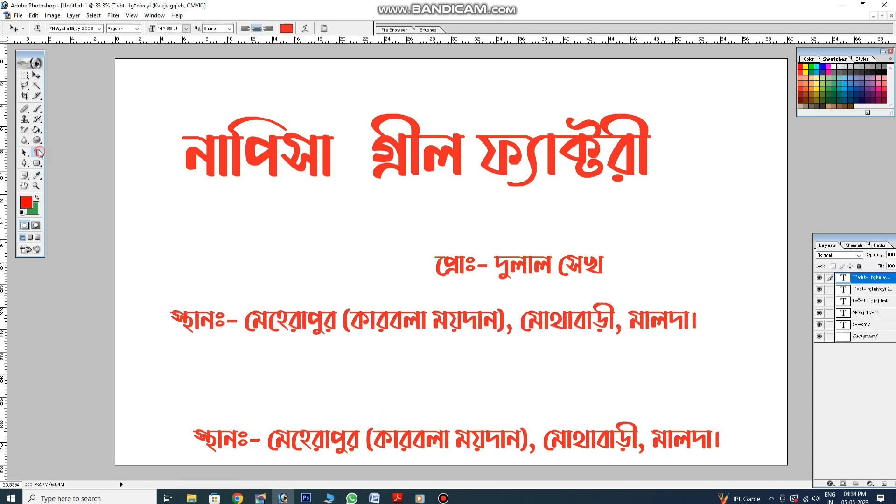
left_click(243, 321)
key("ctrl+a")
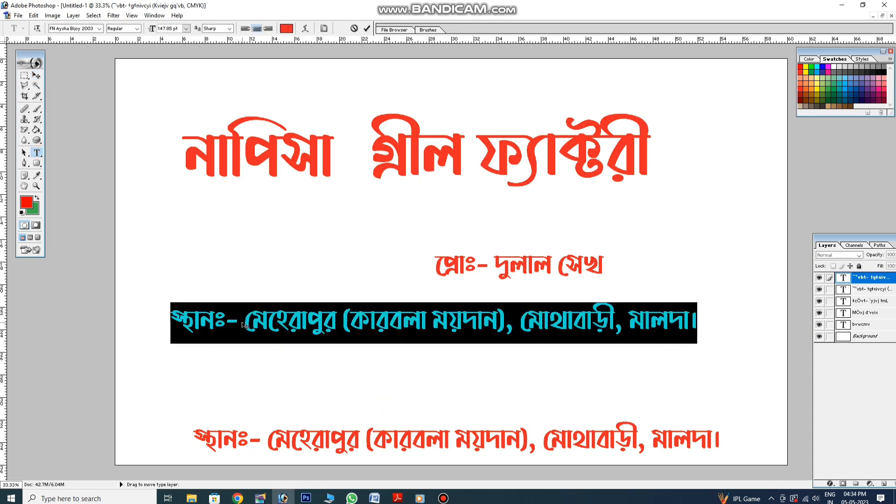
left_click(99, 28)
left_click_drag(136, 93, 151, 155)
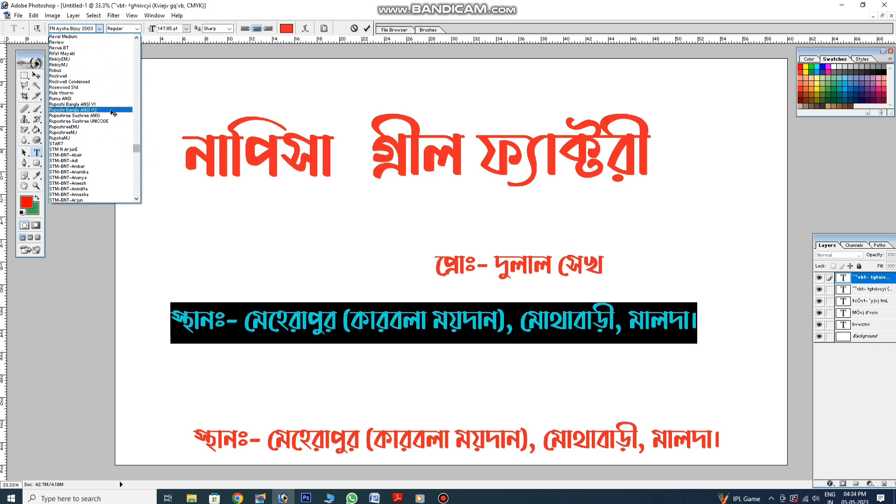
left_click(98, 104)
left_click(138, 29)
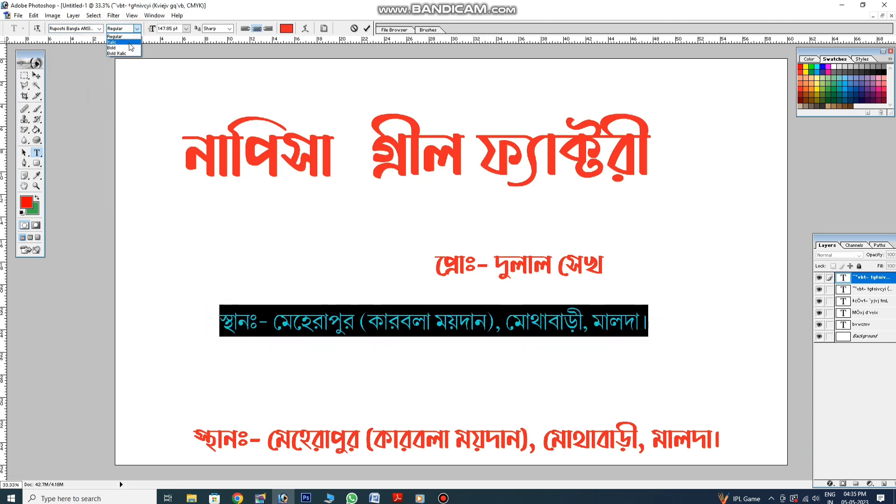
left_click(122, 45)
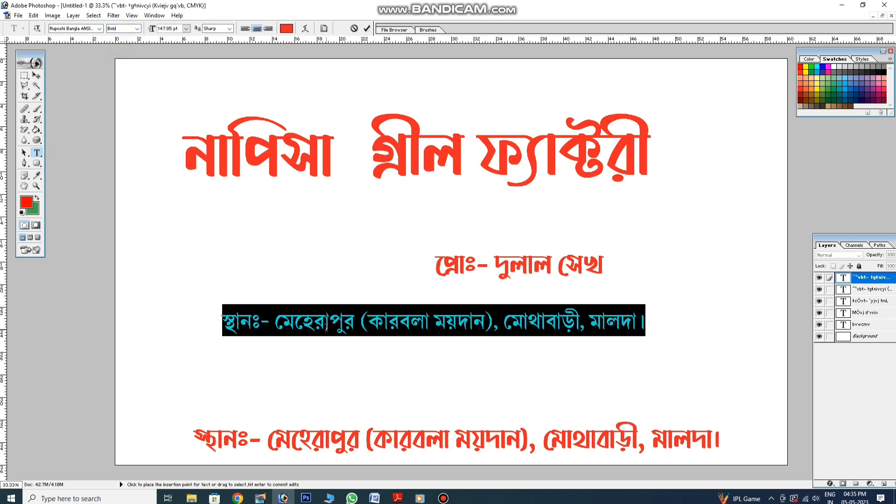
Retype the middle line as the service note এখানে গ্রীল, সাটার, দরজা ও জানালা … তৈরী করা হয়।
key("BackSpace")
type("এখা")
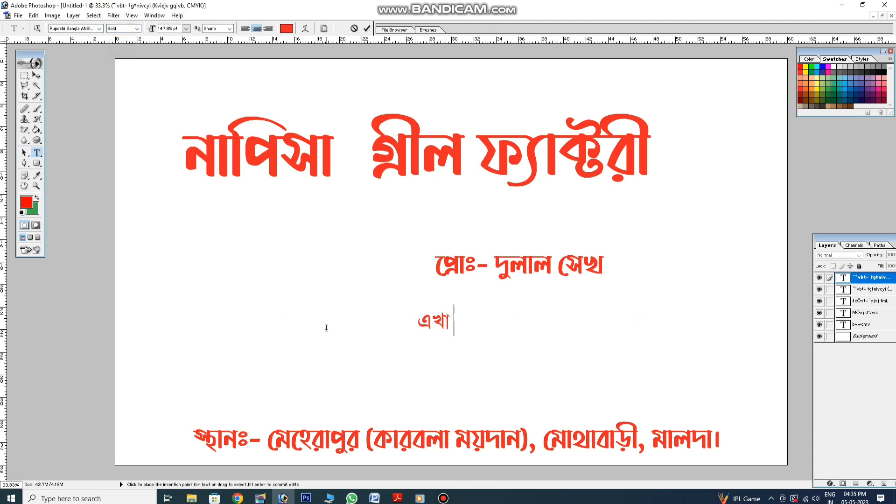
type("নে গ্রীল")
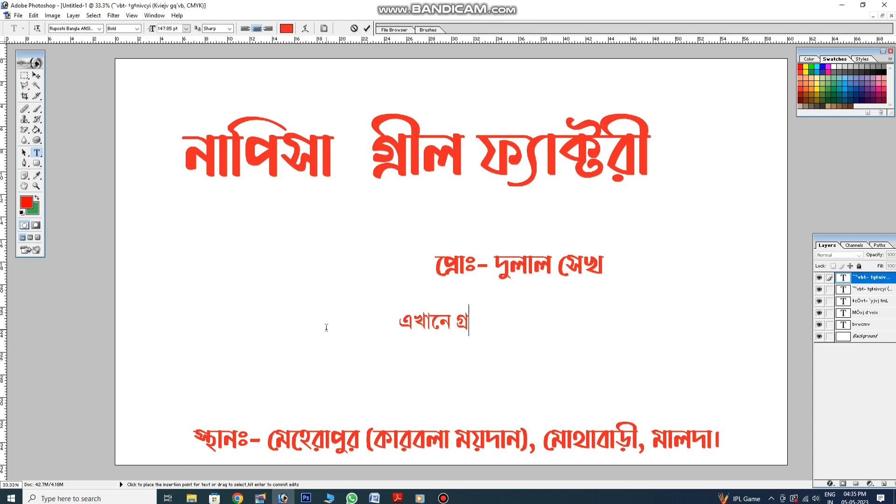
type(", সাটার")
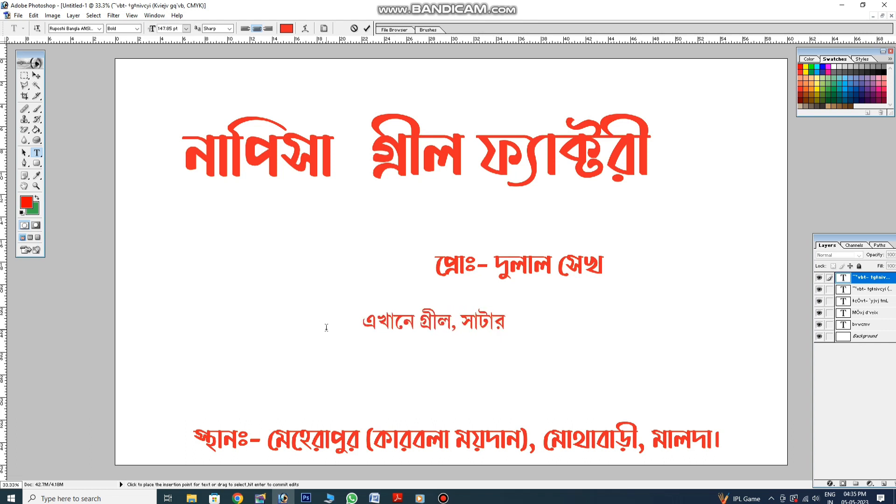
type(", দরজ")
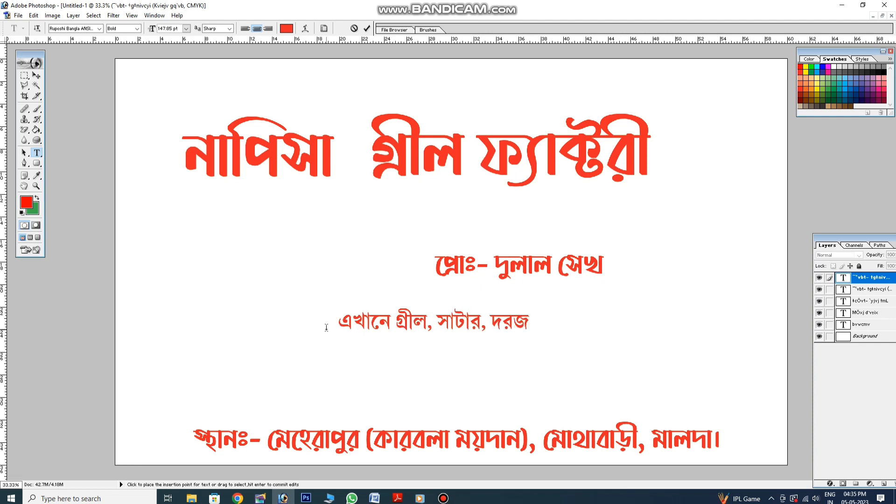
type("া")
type(" ও")
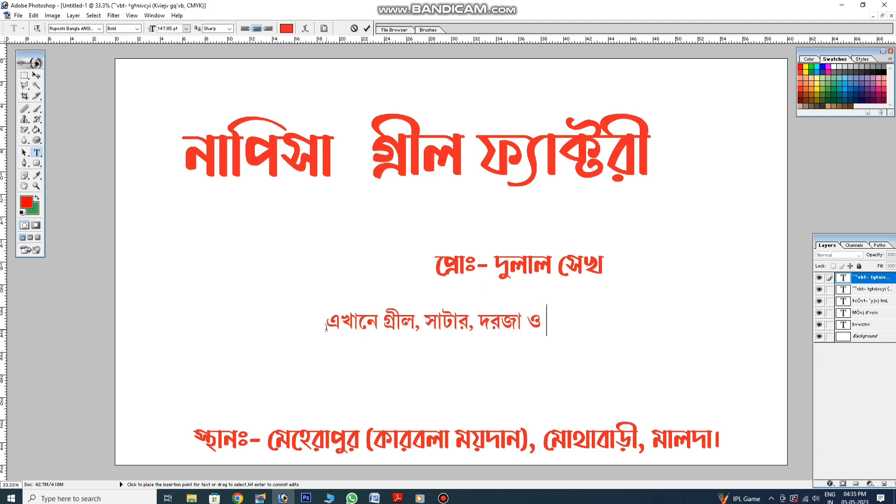
type(" জানালা")
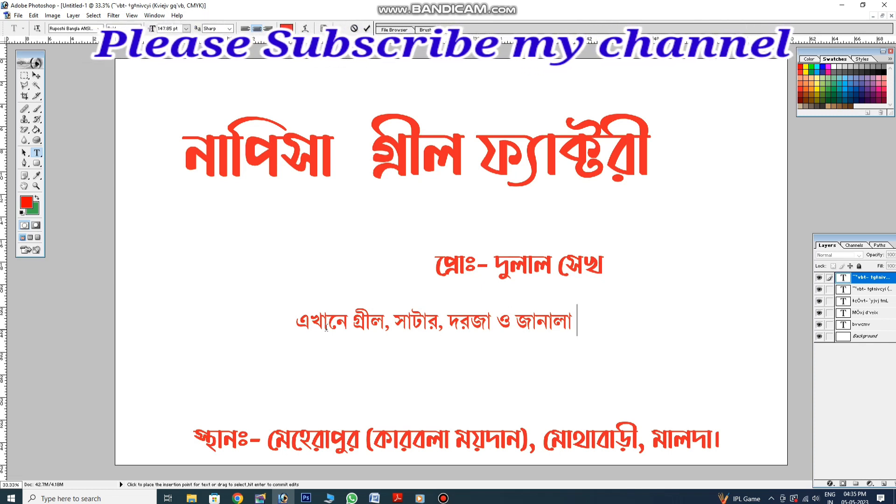
type("my`")
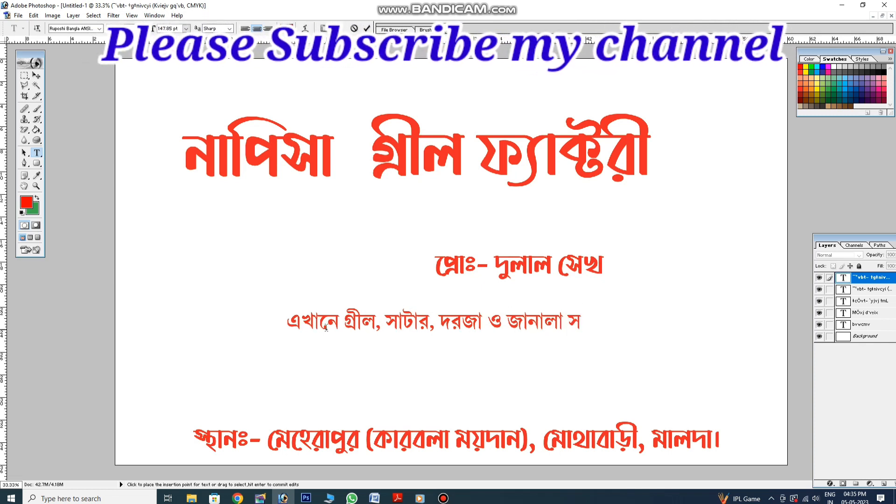
type("ক্ষ ")
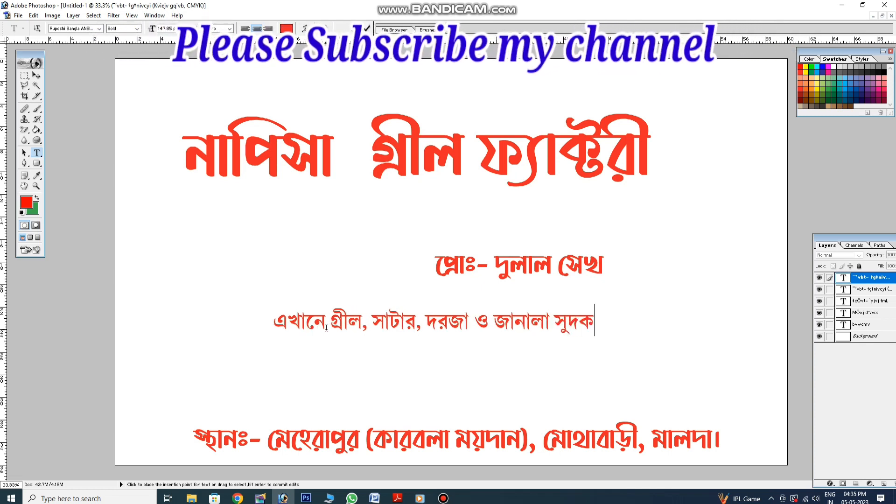
type("কা")
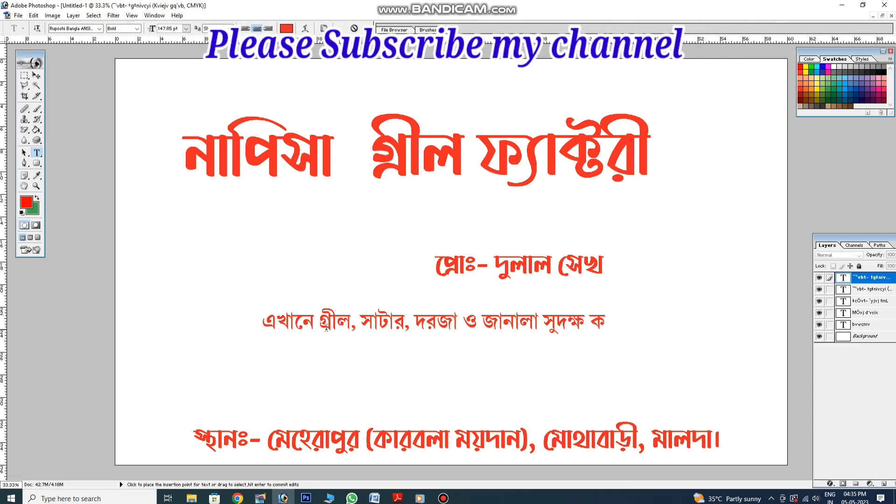
type("রিগর")
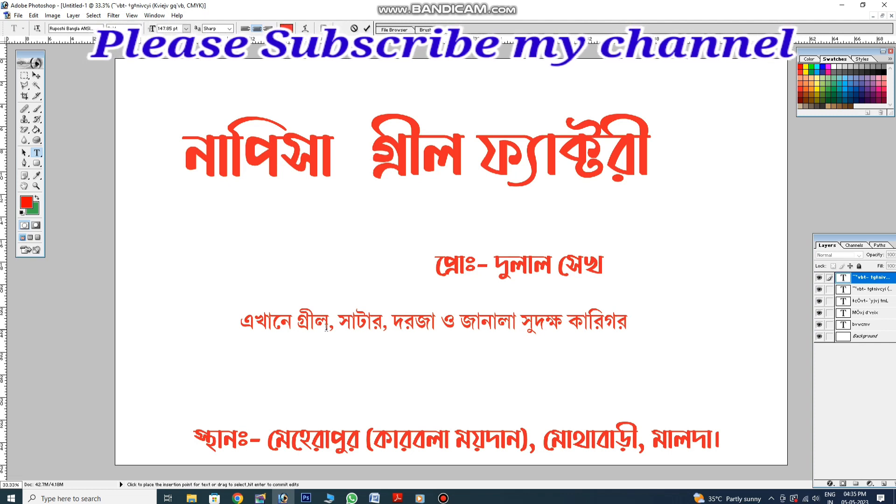
type(" দ")
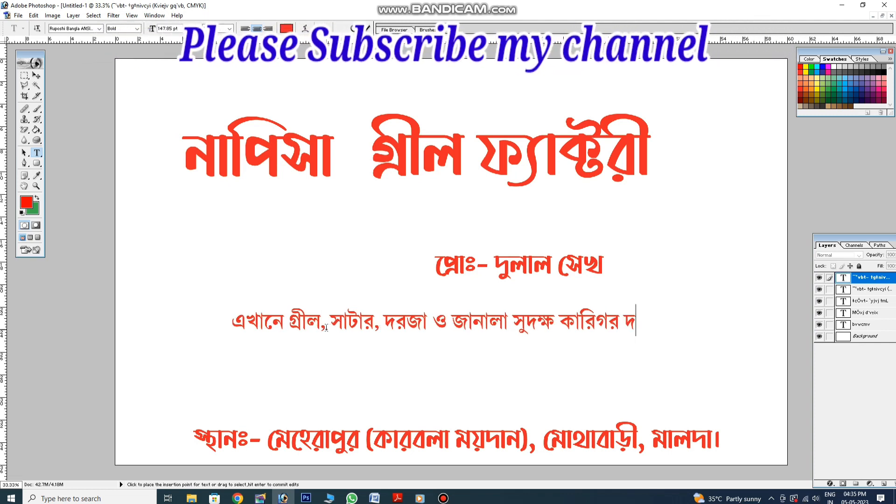
type("আ")
key("BackSpace")
key("BackSpace")
key("BackSpace")
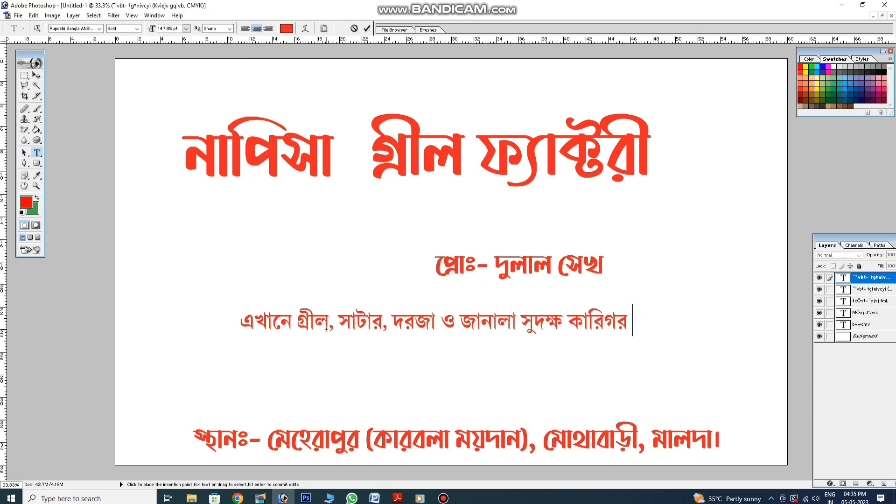
type("দ্বারা ")
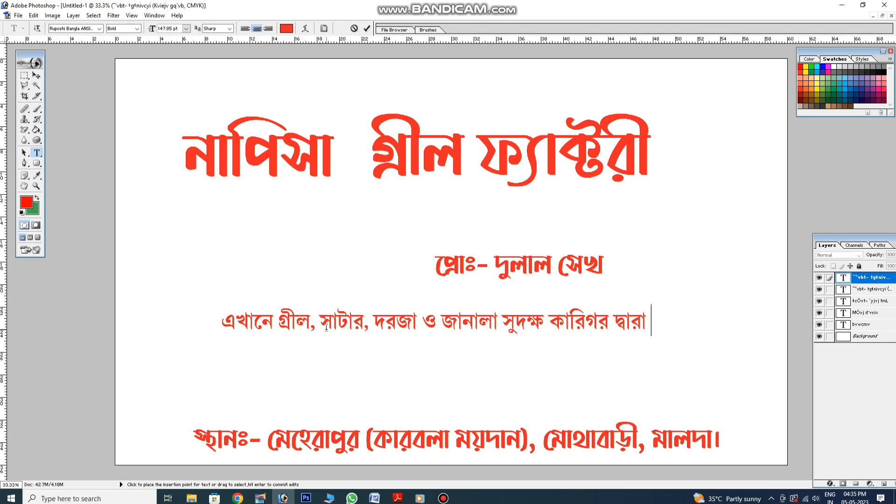
type("তৈরী")
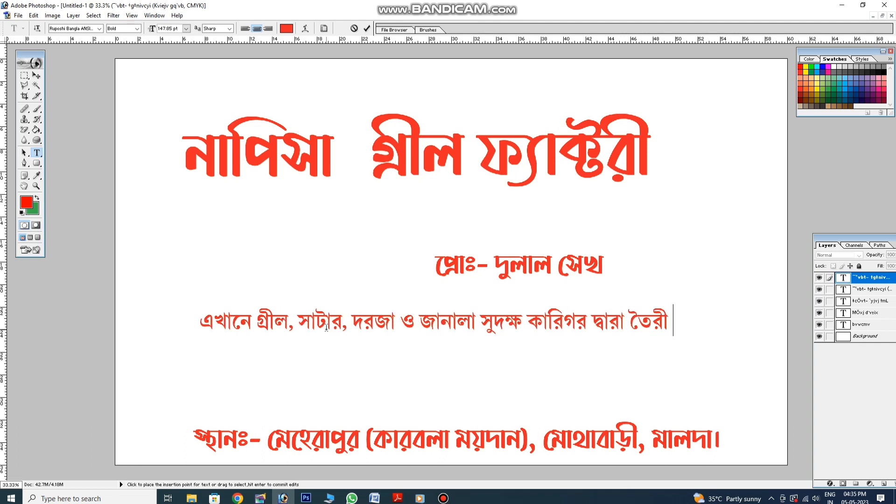
type(" করা হয়")
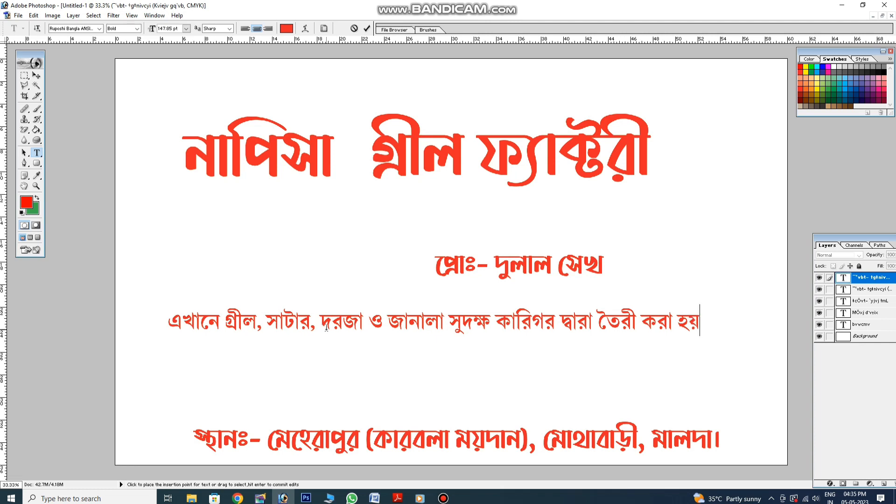
type(" ।")
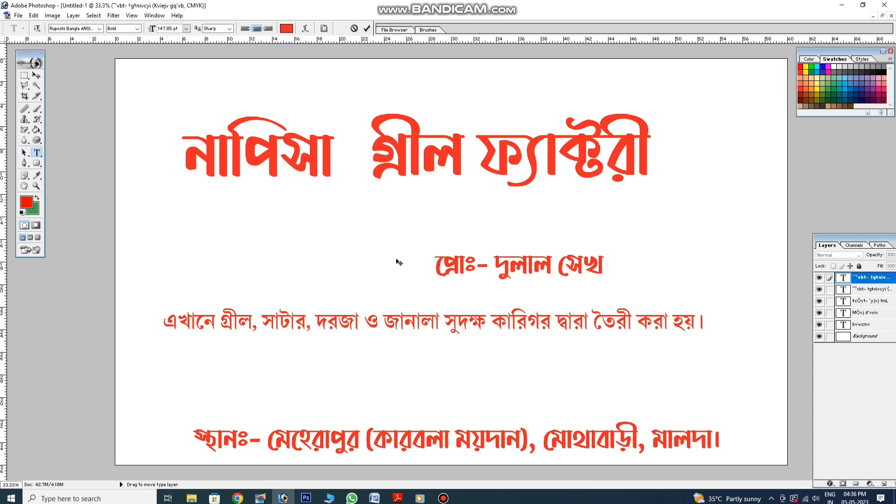
left_click(36, 76)
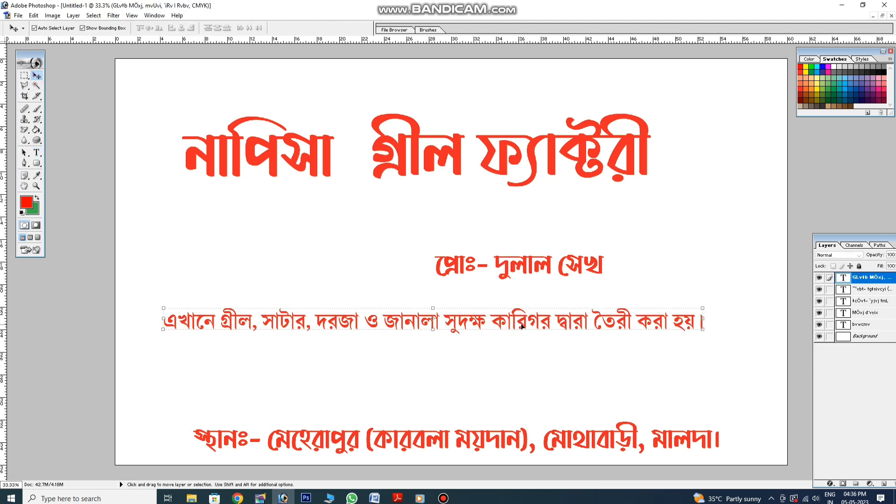
Raise the service line slightly and retype the lower copy as the বিঃ দ্রঃ- টোটো রিপিয়ারিং note
left_click_drag(518, 329, 535, 346)
left_click(37, 152)
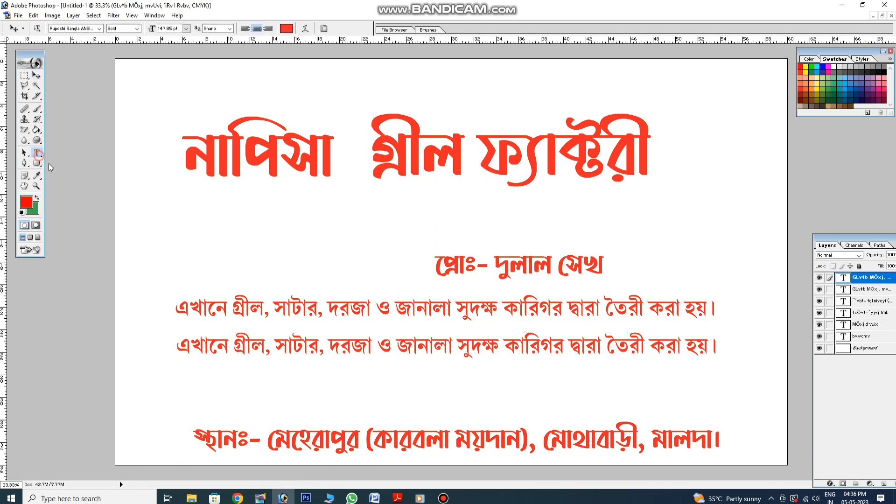
left_click(275, 345)
key("ctrl+a")
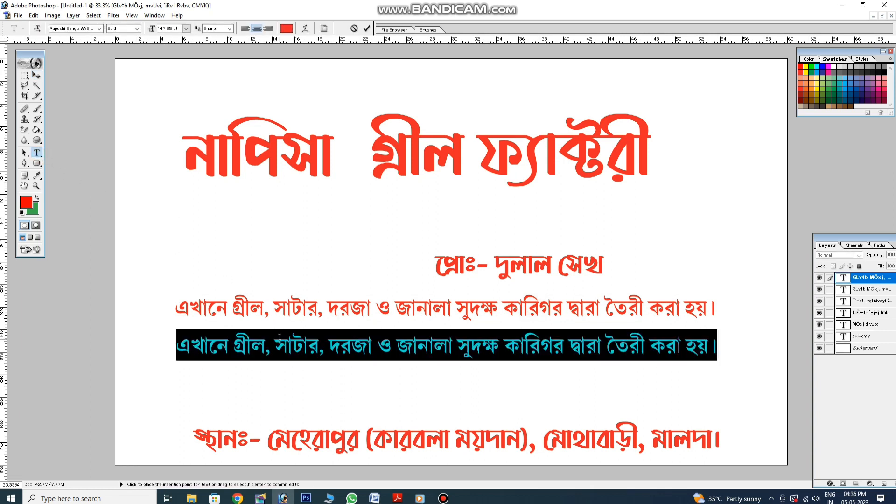
key("BackSpace")
type("বিঃ")
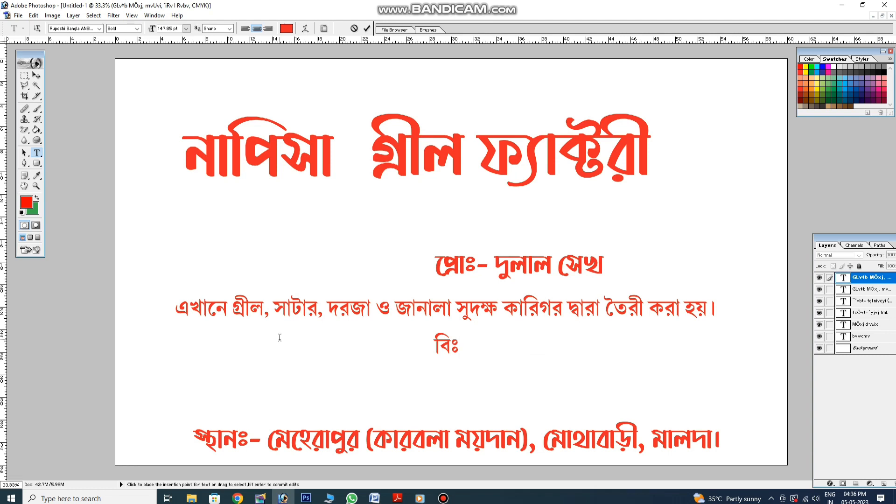
type(" দ্রঃ-")
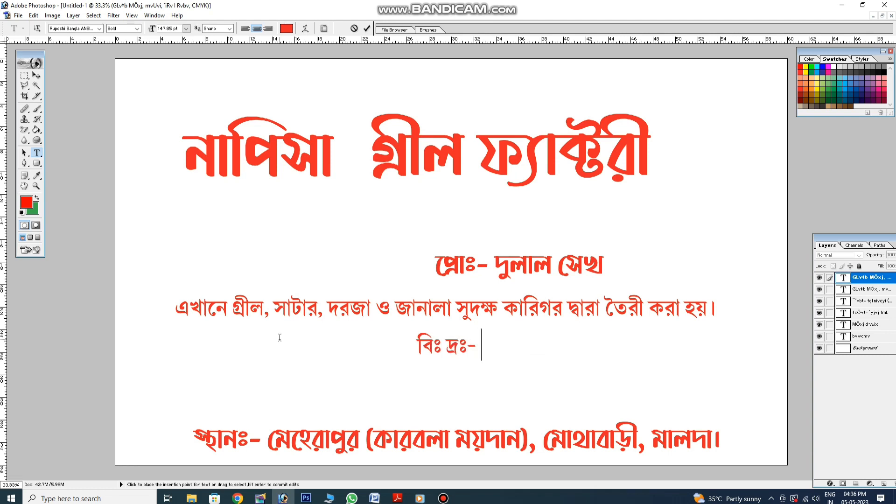
type(" টোে")
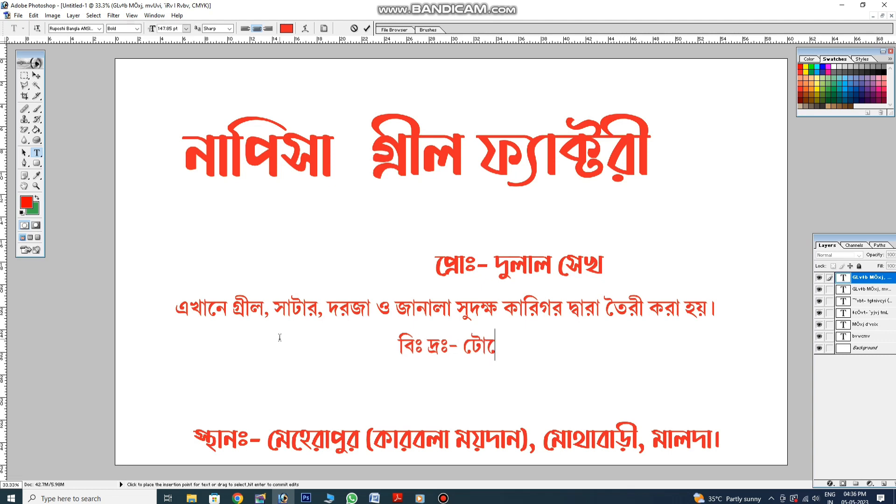
type("টা")
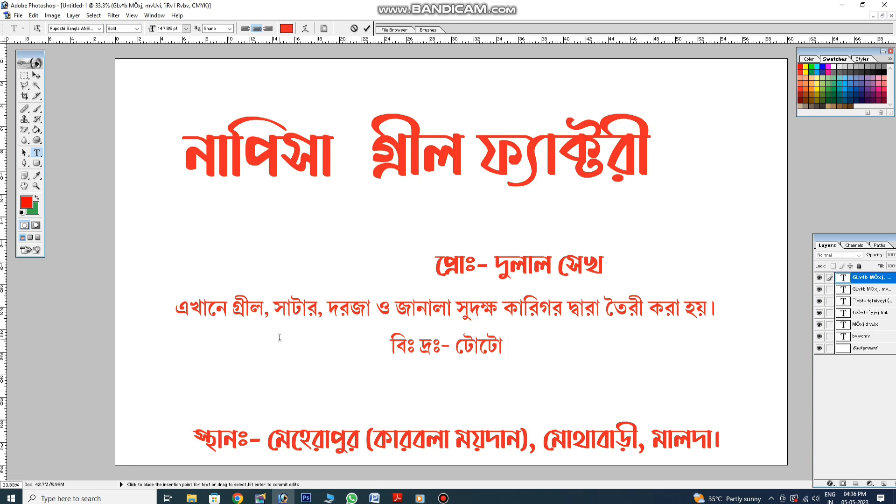
type("রিপিয়া")
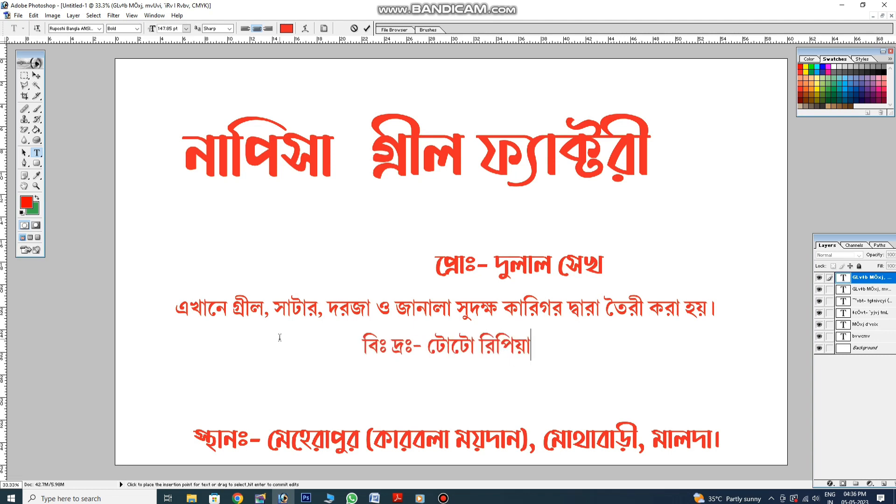
type("রিং")
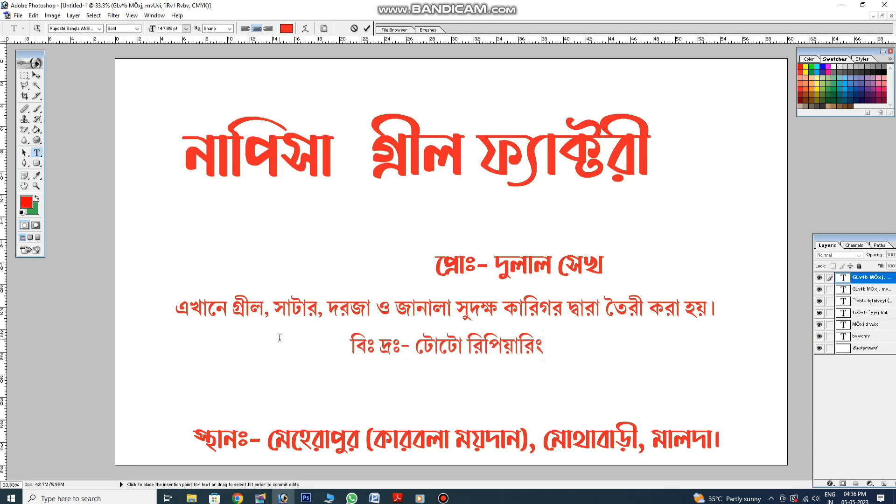
type(",")
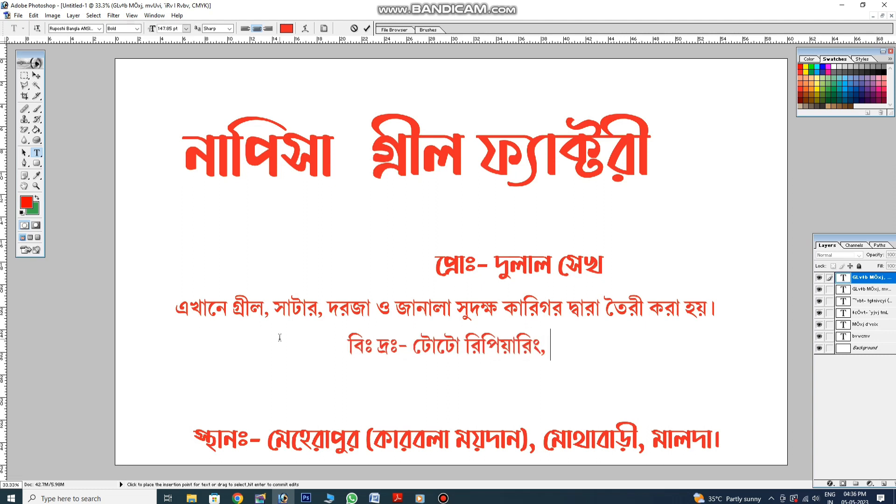
type(" বডি")
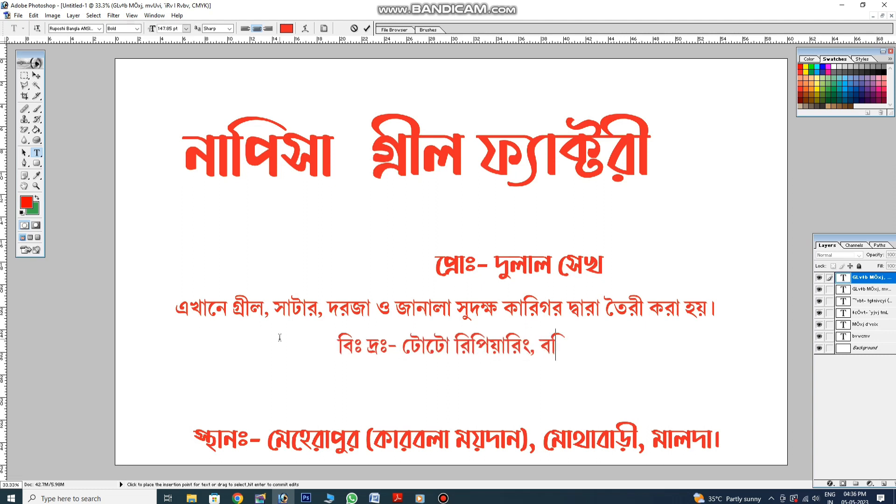
type(" বানান")
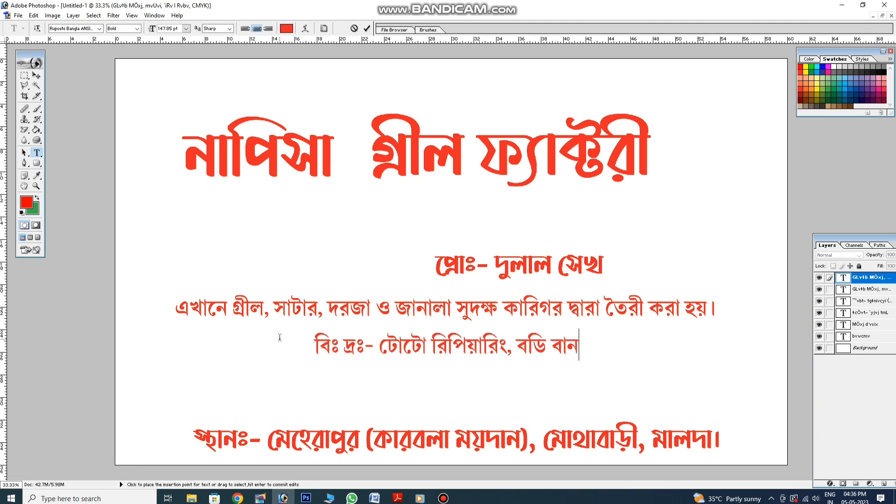
type("ো")
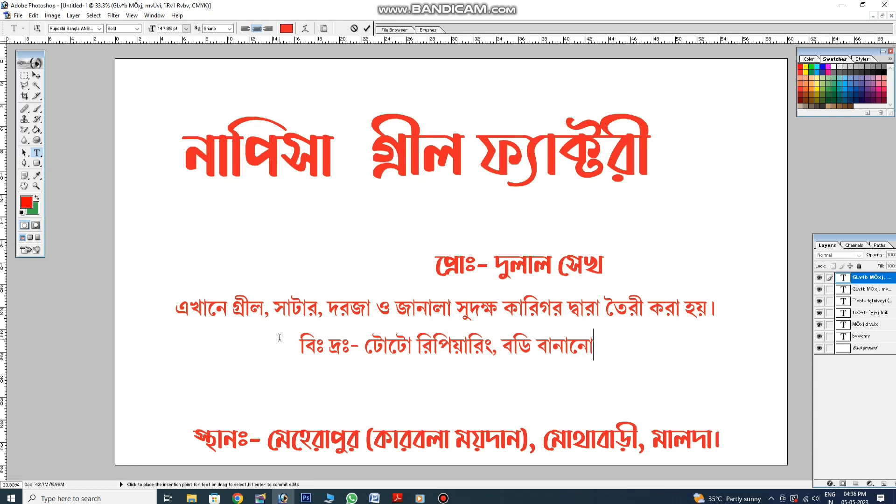
type(" ও")
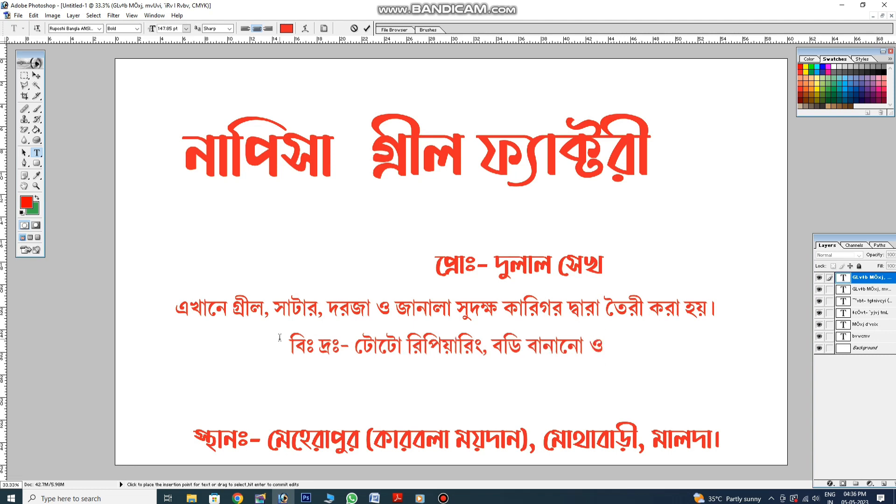
type(" টোটোর")
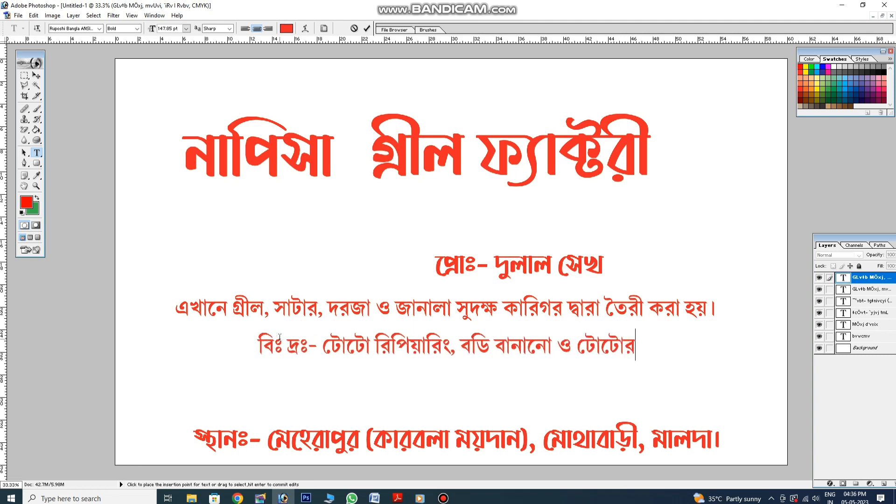
type(" পার্ট")
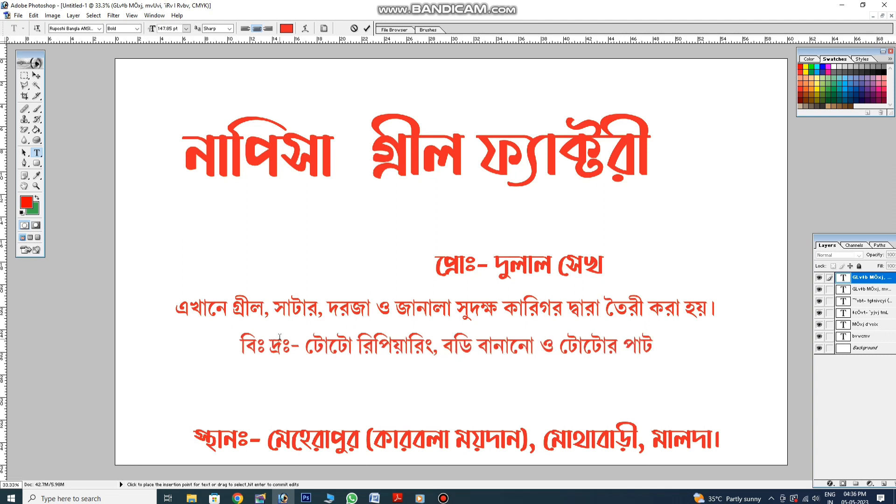
type("স")
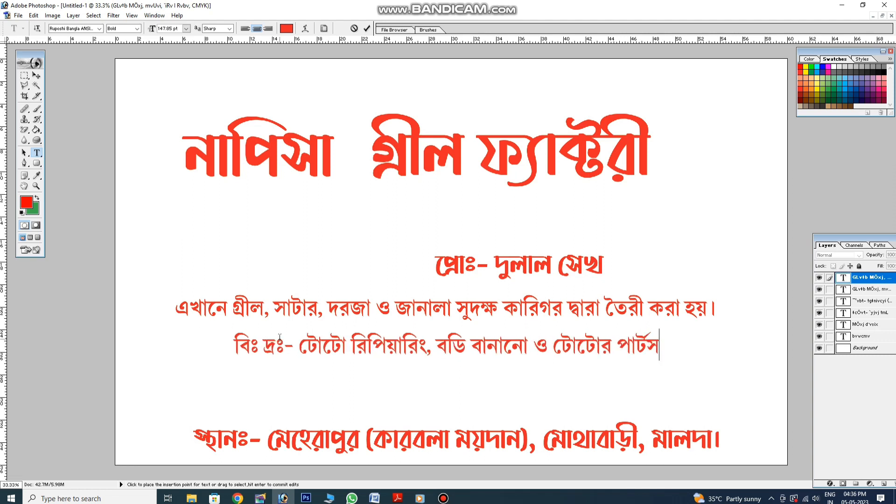
type("্ পা")
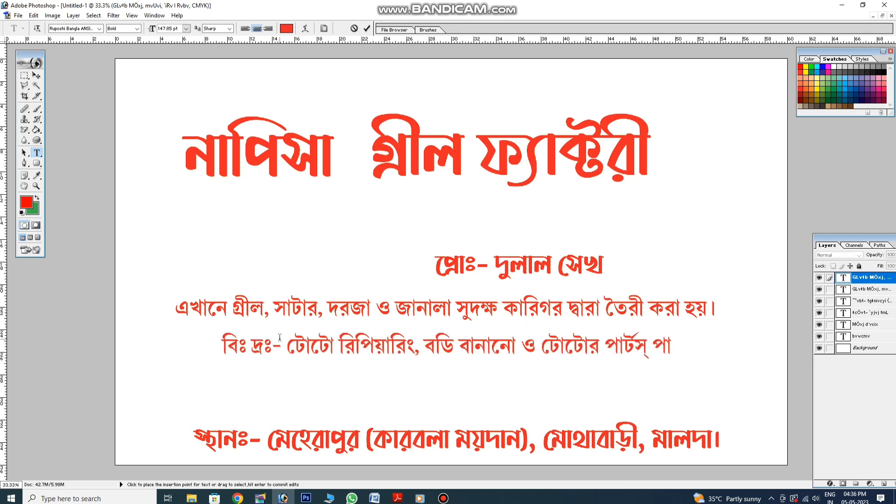
type("ও")
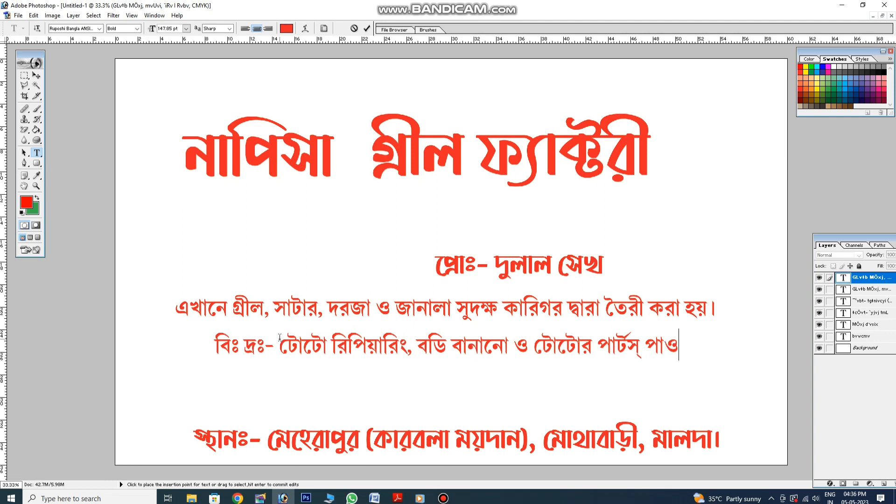
type("য়া যায়")
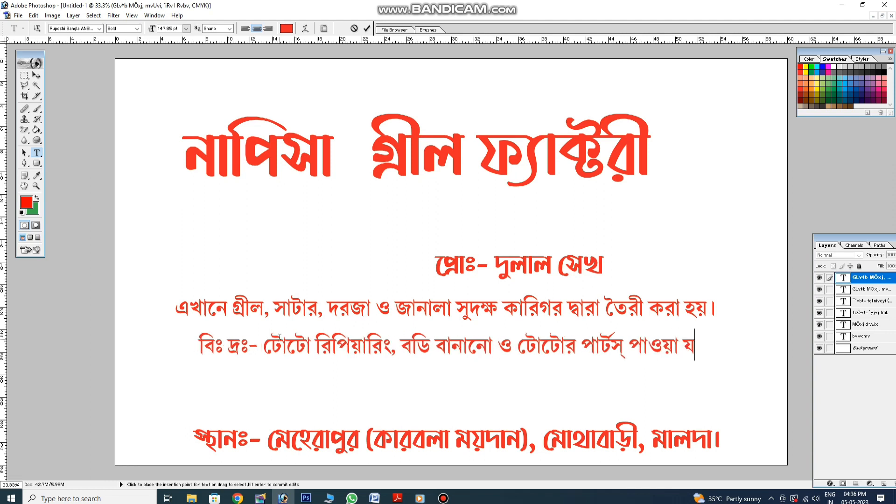
type("।")
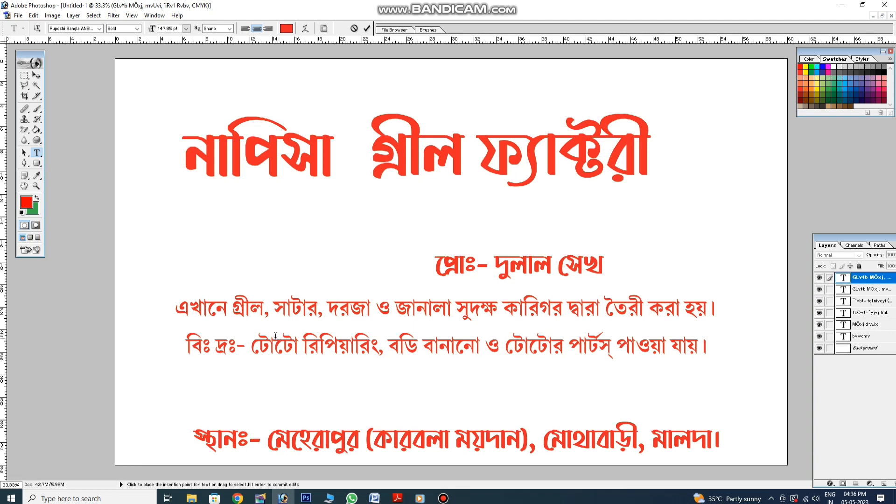
Lower the note line slightly and start a new text layer below the title
left_click(38, 75)
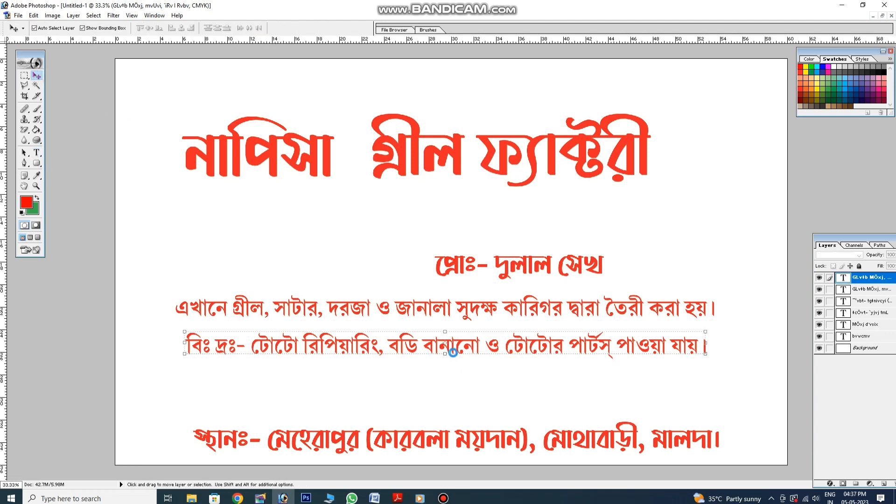
left_click_drag(453, 353, 456, 358)
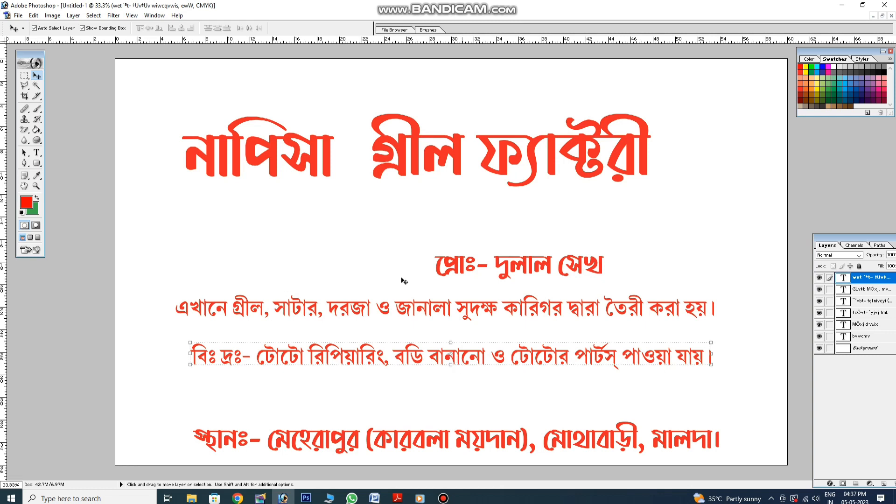
left_click(36, 153)
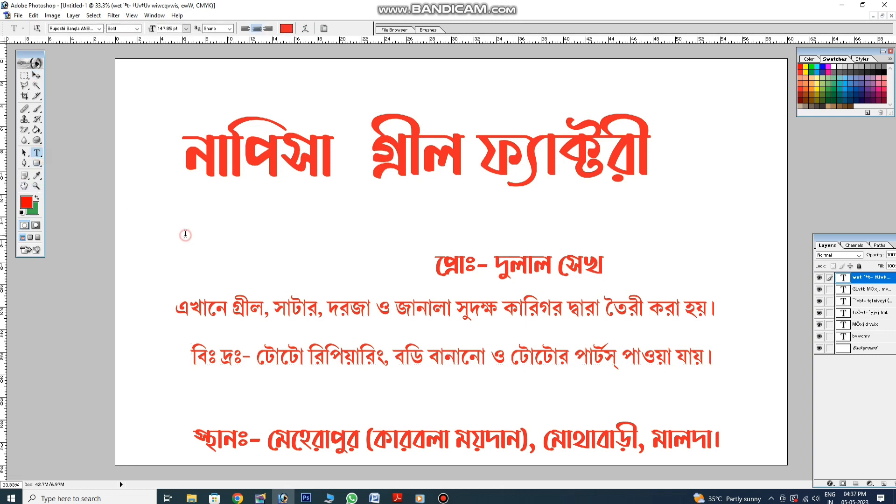
left_click(185, 235)
Set the new text's font to Bebas Regular and begin it with M-
left_click(99, 29)
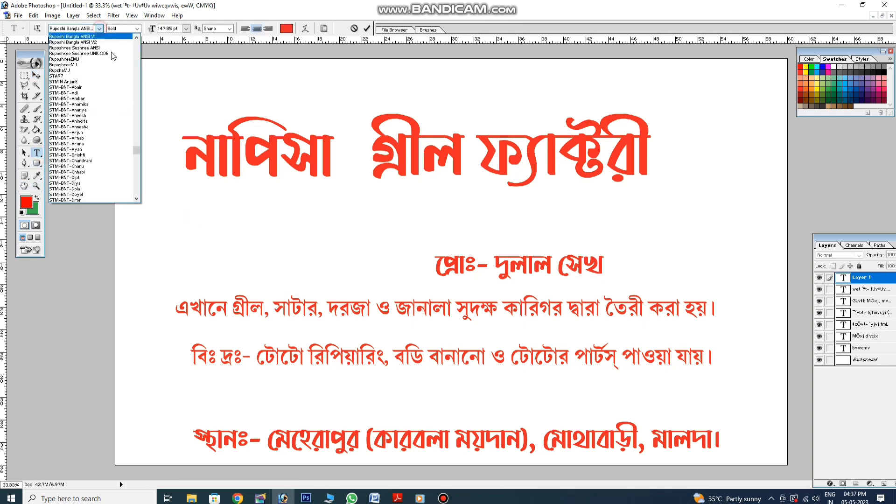
left_click_drag(136, 150, 147, 70)
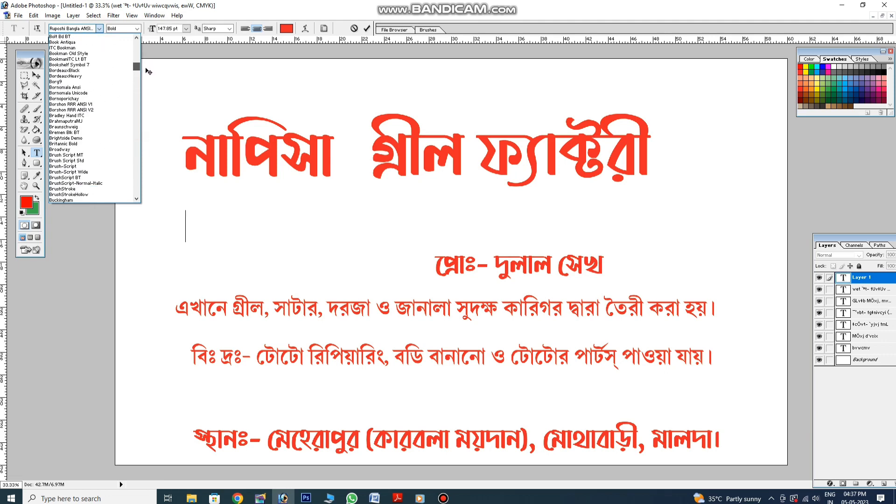
scroll(107, 84, "down", 7)
scroll(107, 84, "up", 10)
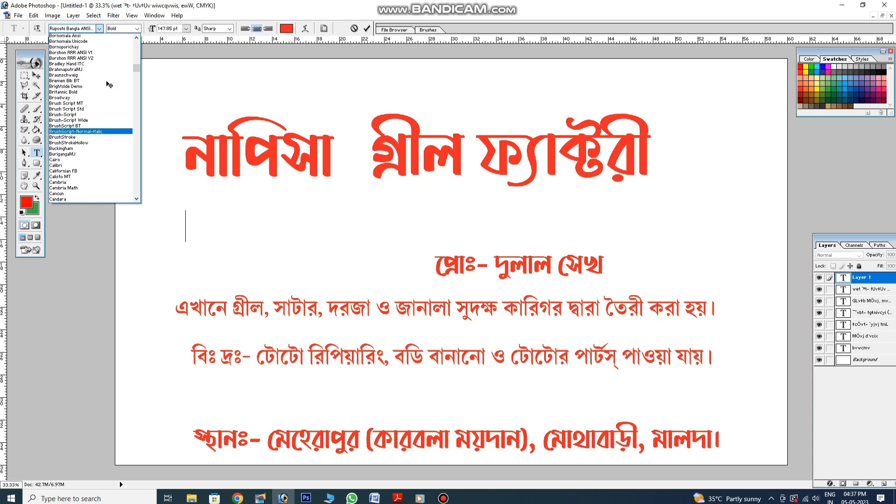
scroll(107, 83, "up", 6)
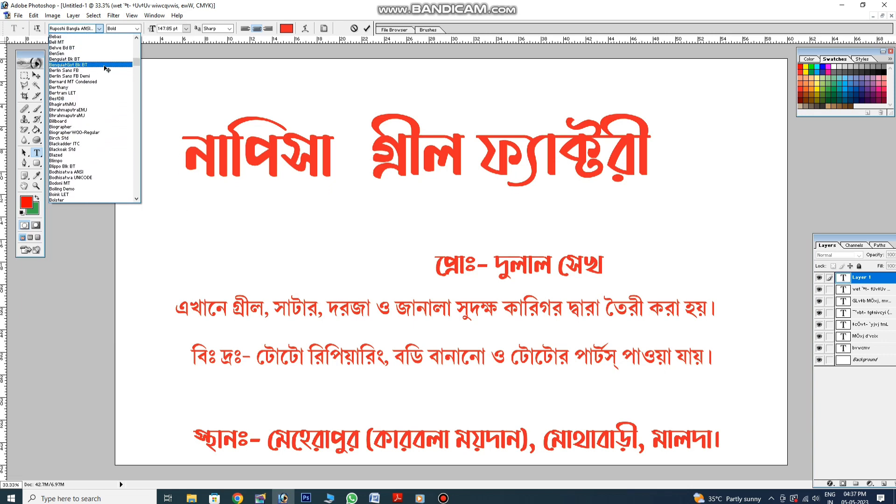
left_click(76, 37)
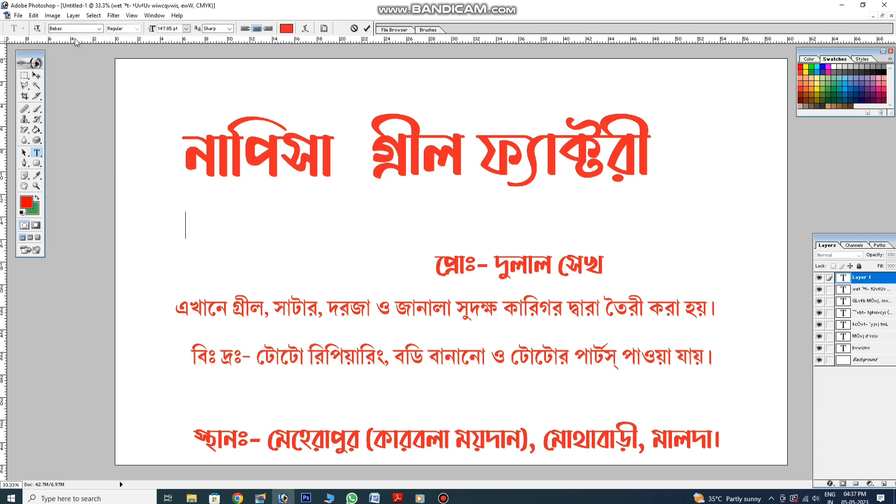
type("M-")
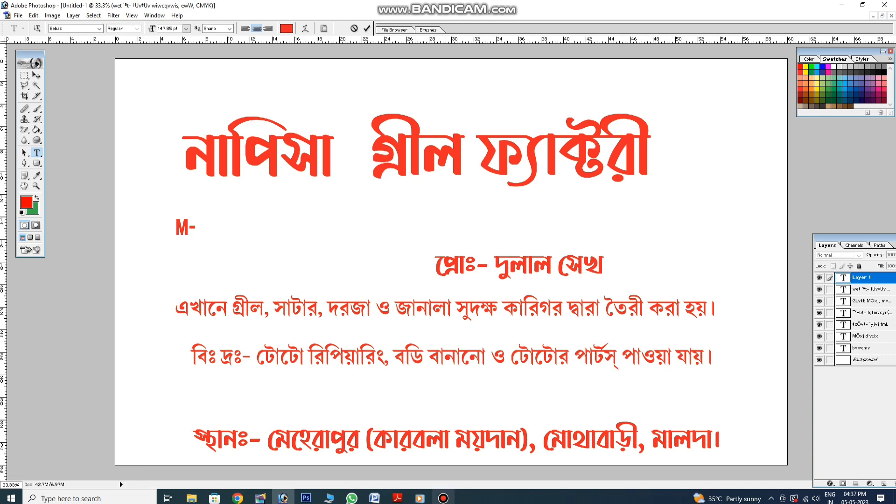
Type the mobile number and a masked second number after M-, then shift the line onto the sign
left_click(443, 498)
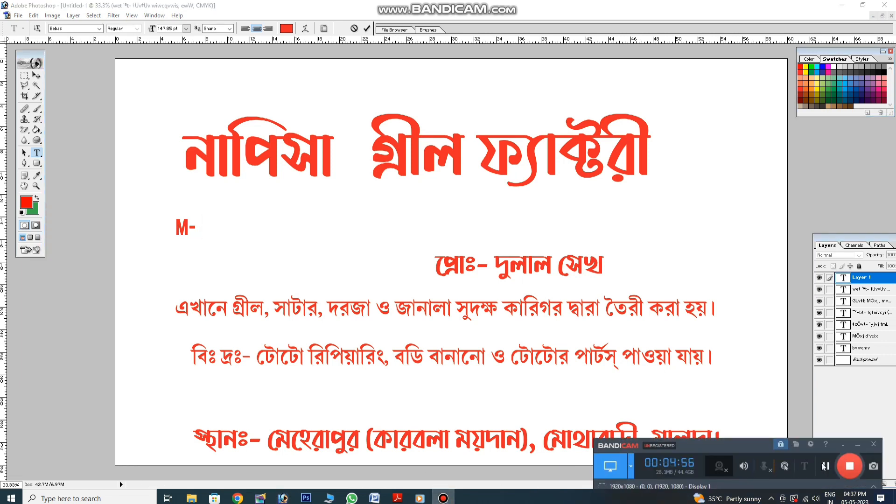
left_click(825, 467)
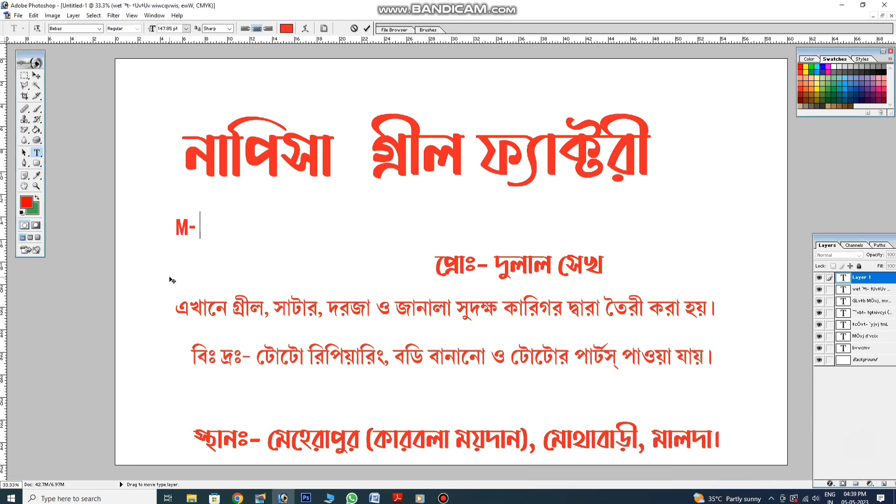
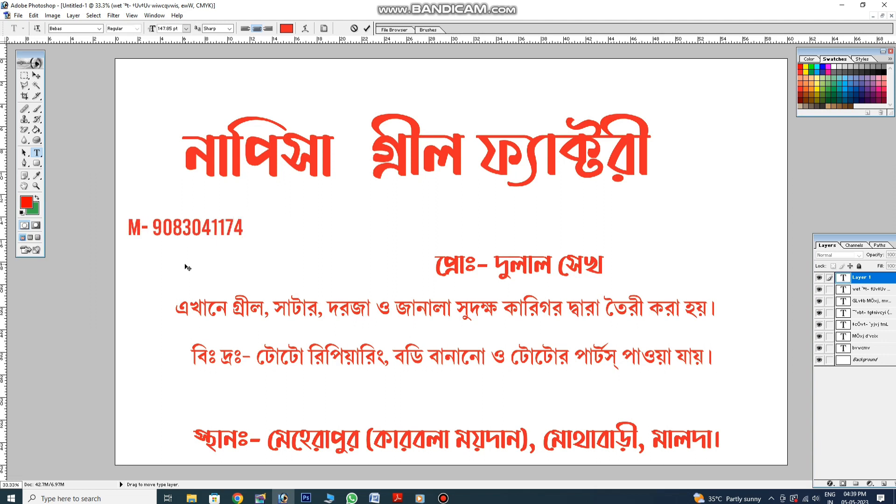
type(" /")
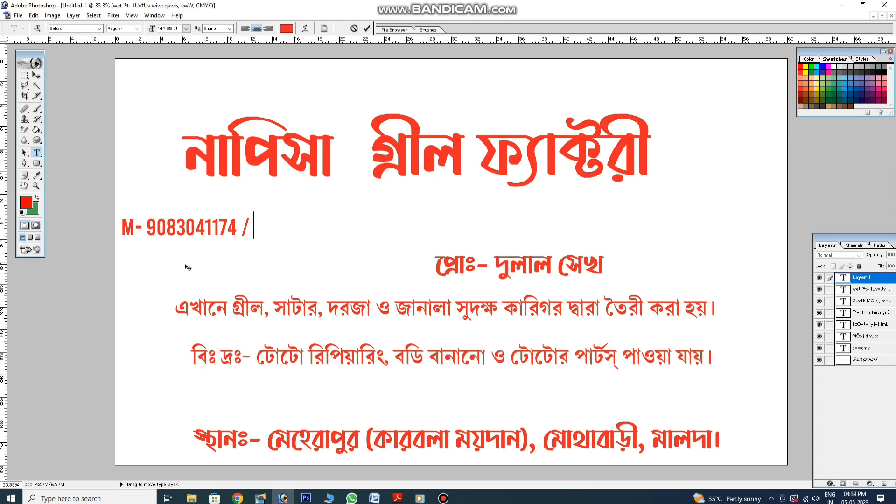
type(" X")
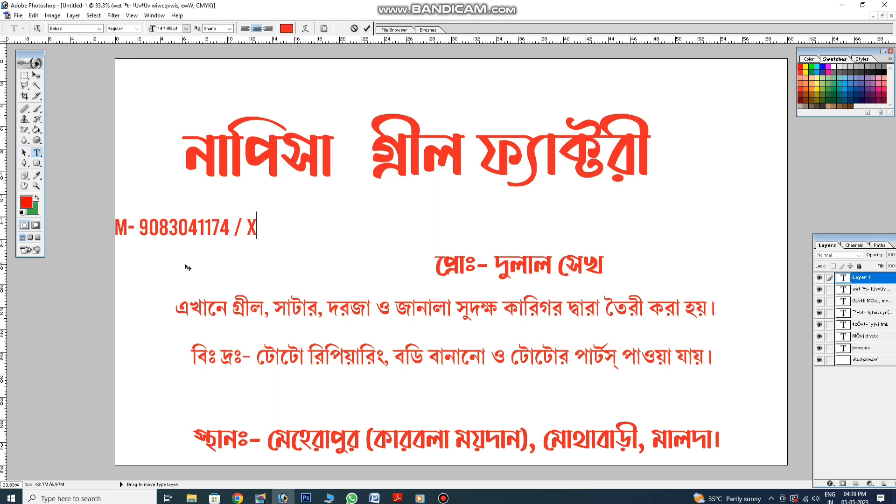
type("XXXXXXXXX")
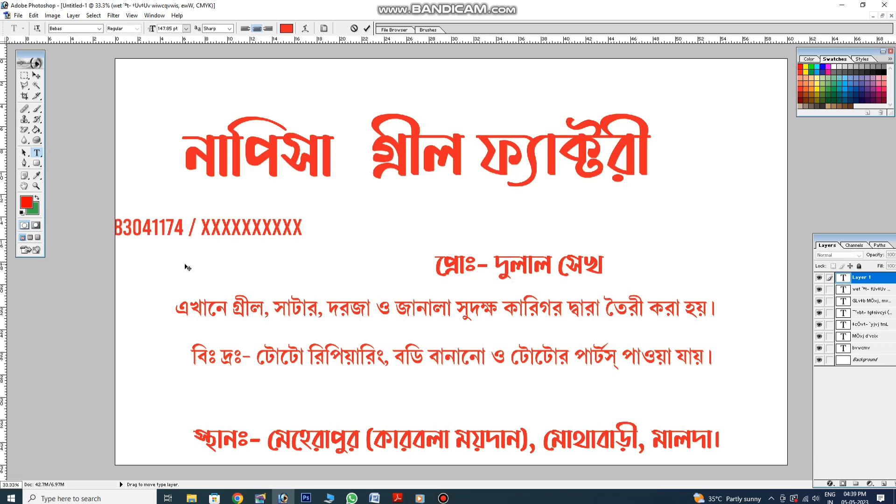
left_click(35, 76)
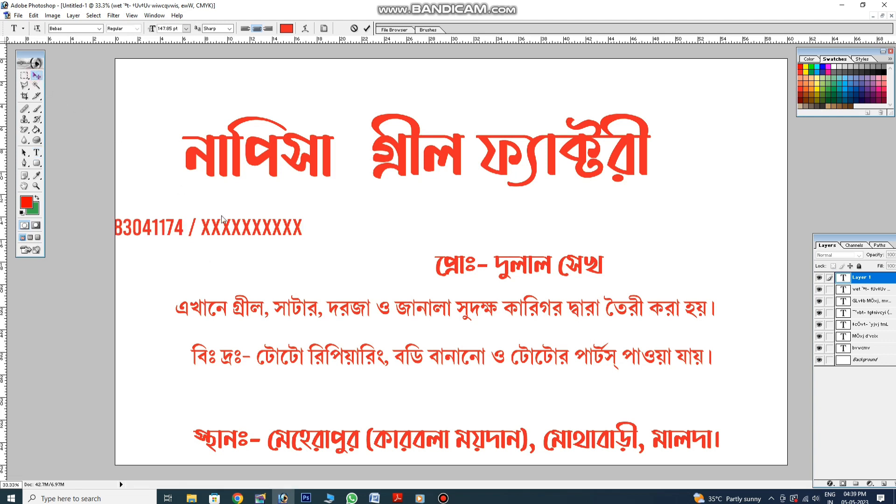
left_click_drag(225, 221, 380, 223)
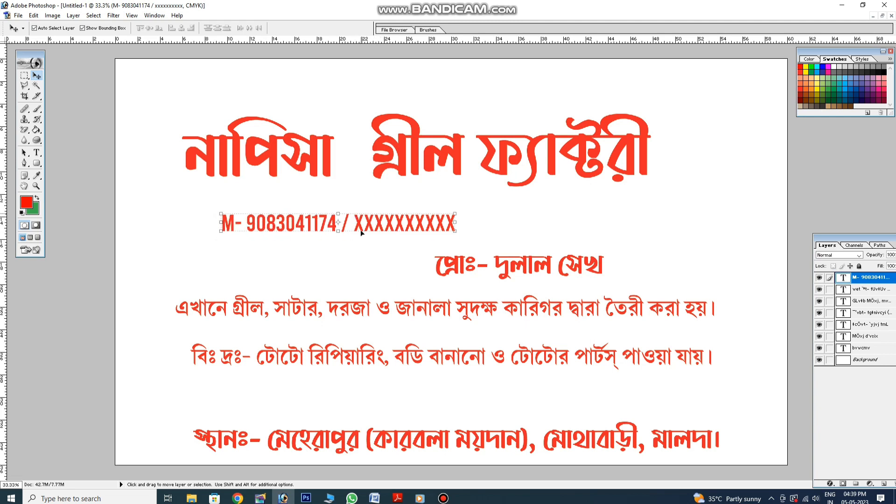
left_click(38, 165)
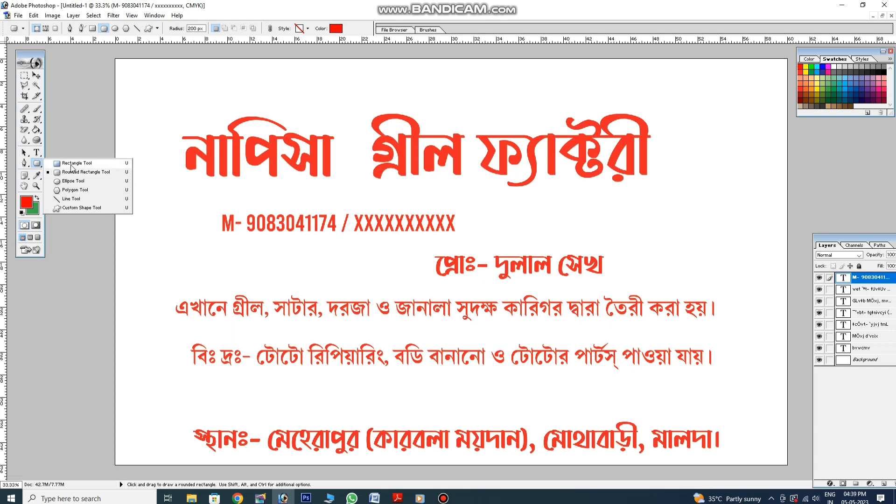
Draw a red ellipse over the middle text and move it down toward the bottom
left_click(73, 181)
left_click_drag(135, 241, 526, 372)
left_click(36, 75)
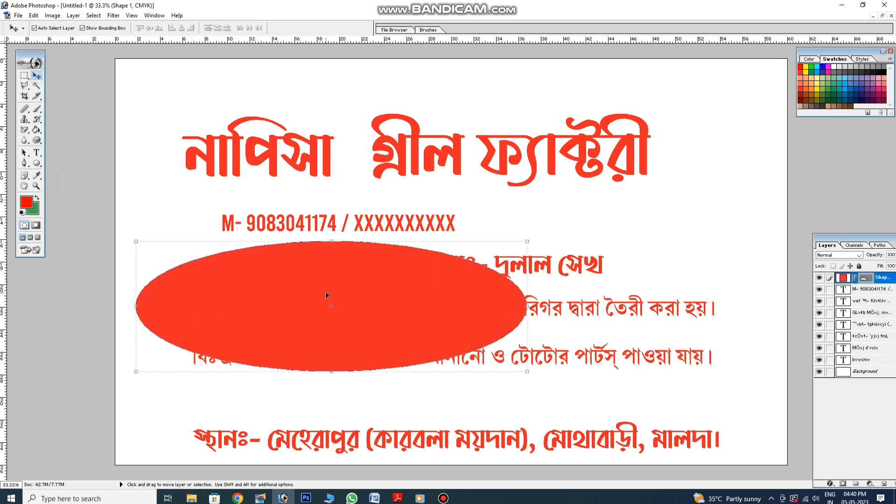
left_click_drag(322, 303, 276, 414)
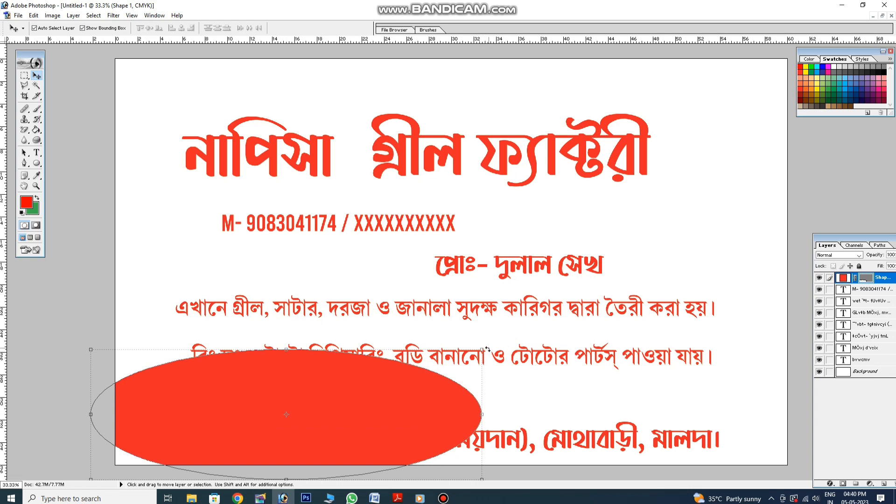
left_click_drag(487, 349, 551, 379)
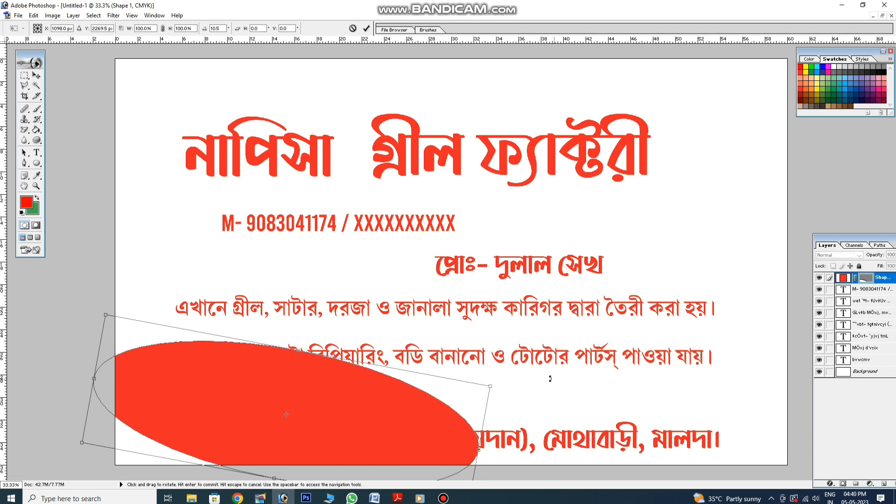
key("Return")
Lower the ellipse, keep it level, and stretch it across the full sign width
left_click_drag(345, 426, 335, 468)
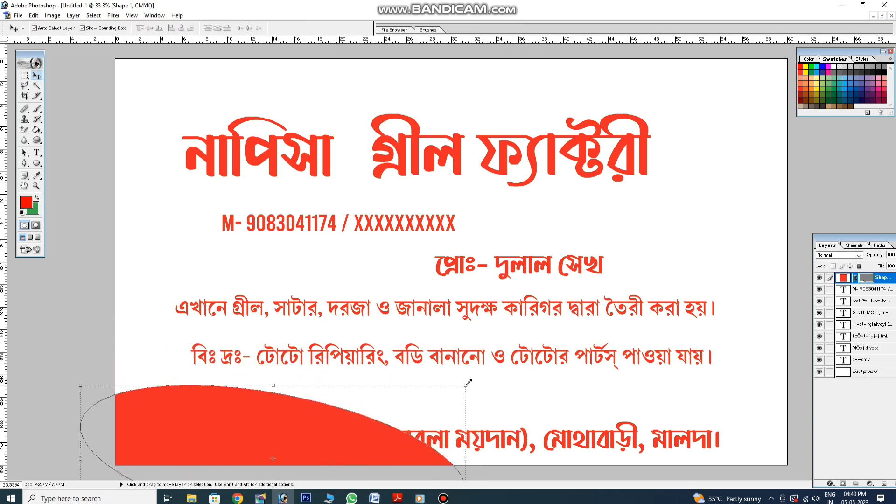
left_click_drag(472, 382, 468, 361)
key("Escape")
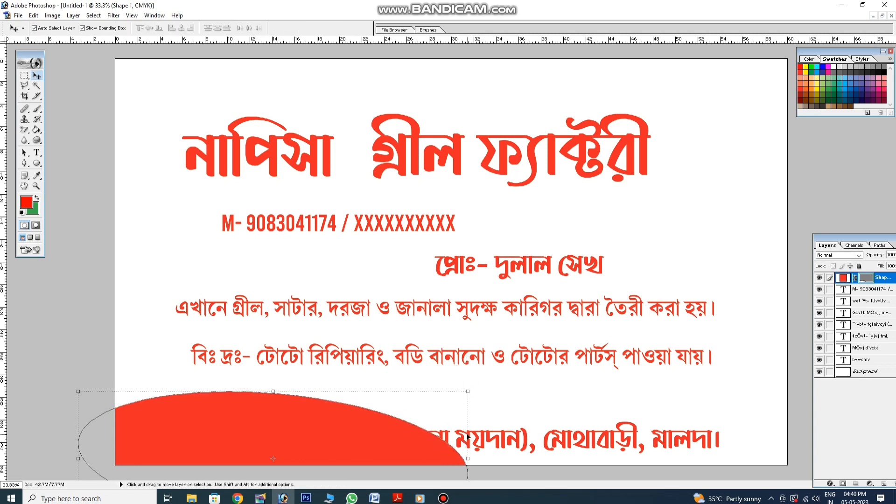
left_click_drag(469, 436, 794, 445)
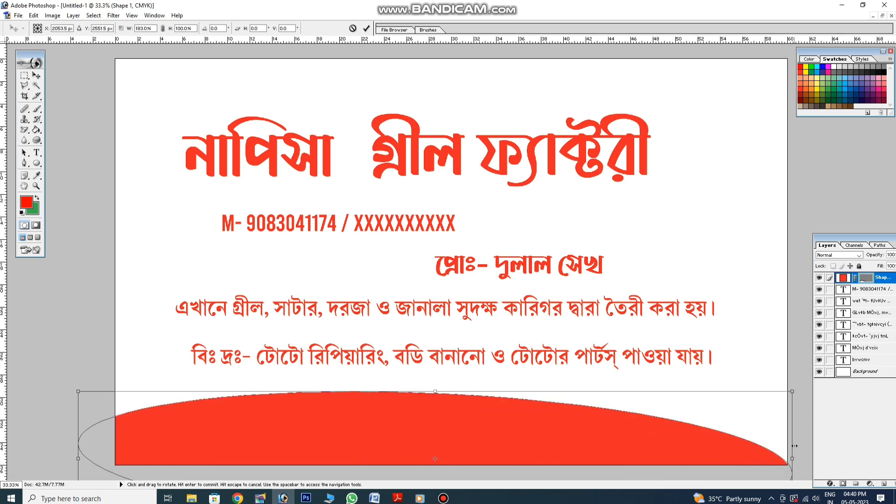
key("Return")
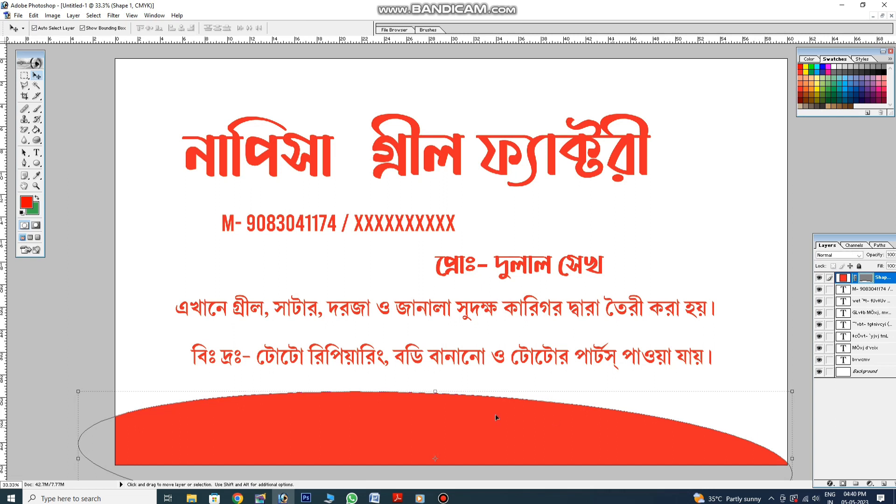
left_click_drag(429, 394, 442, 420)
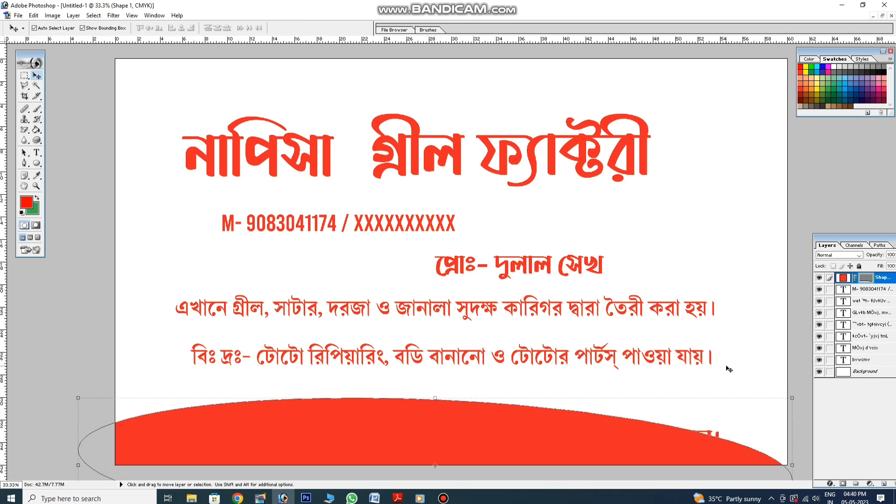
Give the ellipse shape a Color Overlay of navy blue, CMYK 100/100/0/20
left_click(830, 484)
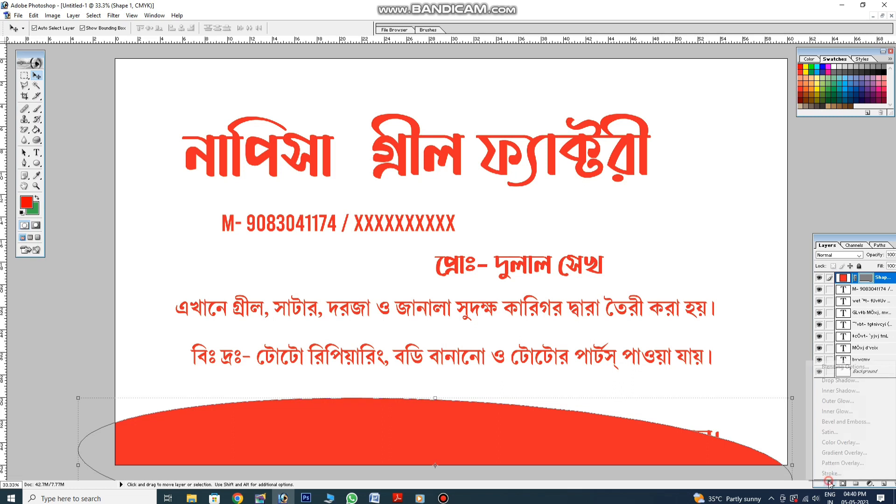
left_click(839, 443)
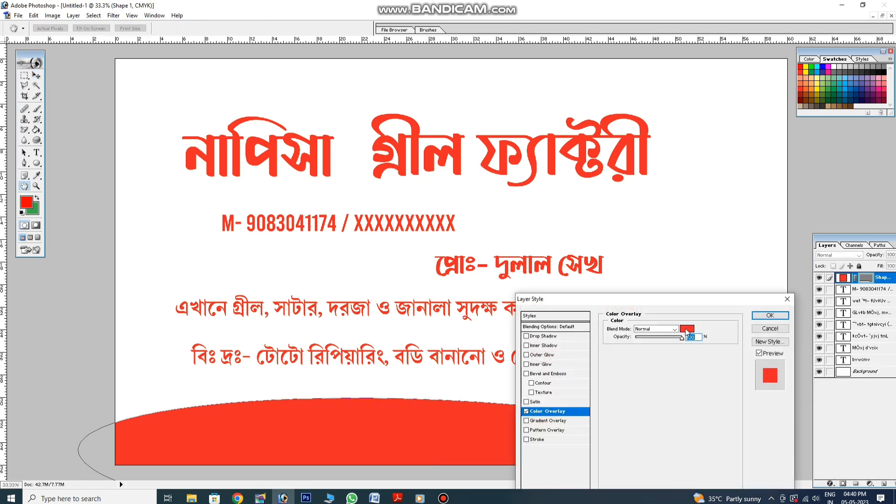
left_click(687, 329)
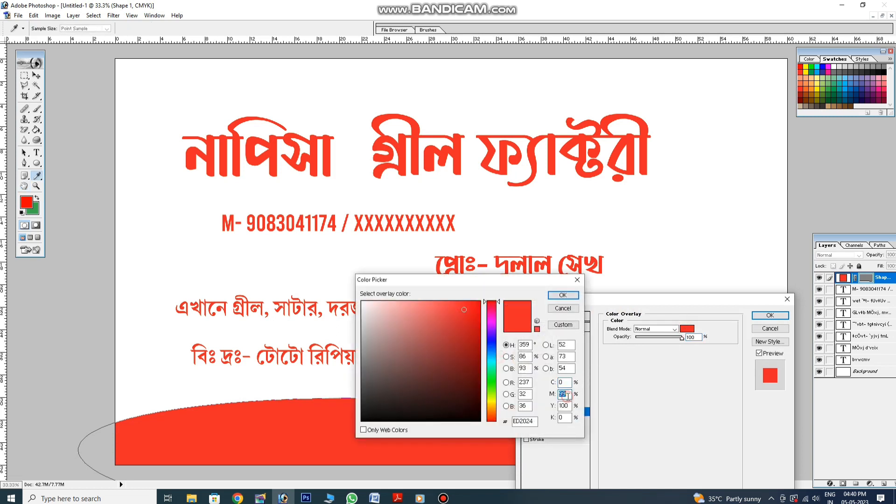
double_click(564, 382)
type("100")
double_click(569, 395)
type("100")
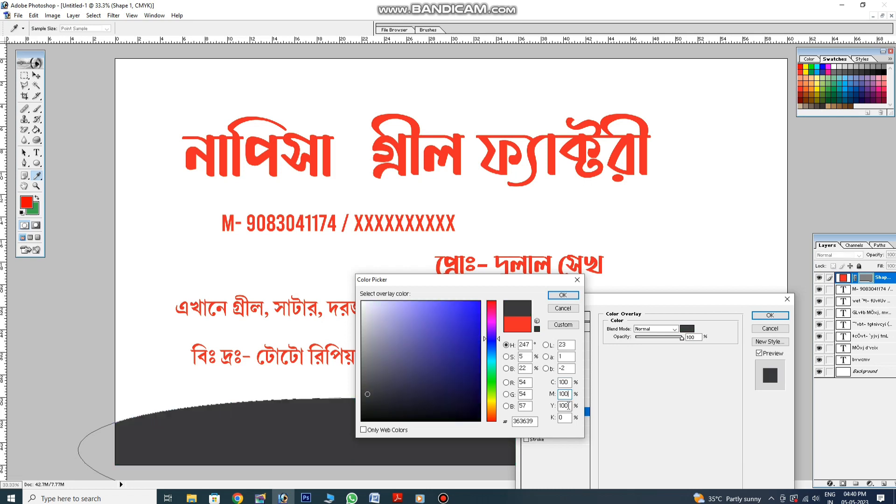
key("Tab")
type("0")
double_click(566, 418)
type("20")
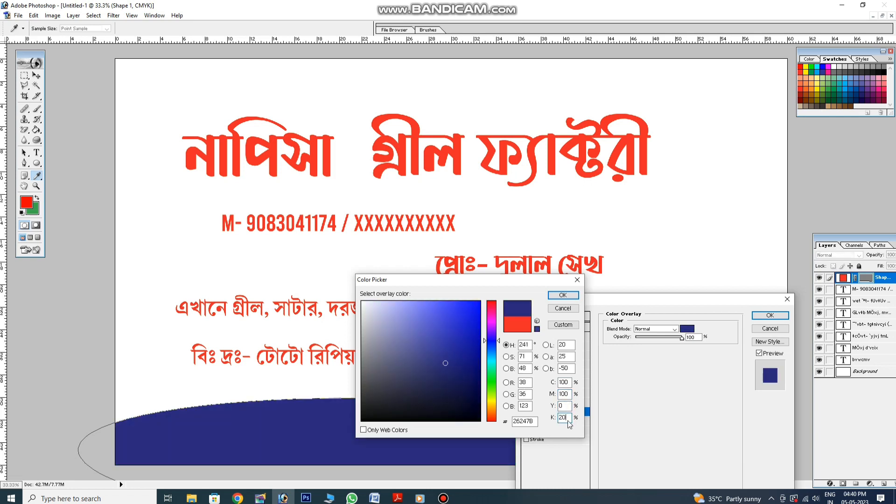
key("Return")
key("Return")
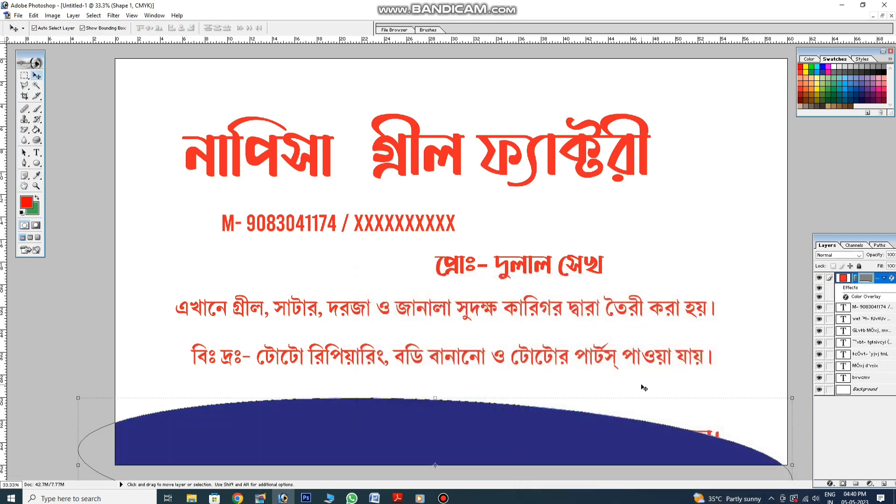
Bring the address text layer above the navy band and select all its text
left_click(709, 435)
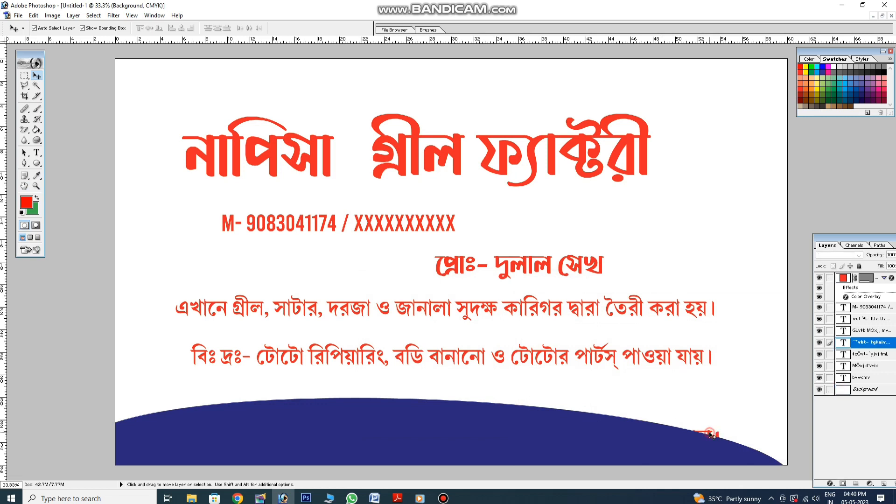
key("ctrl+shift+bracketright")
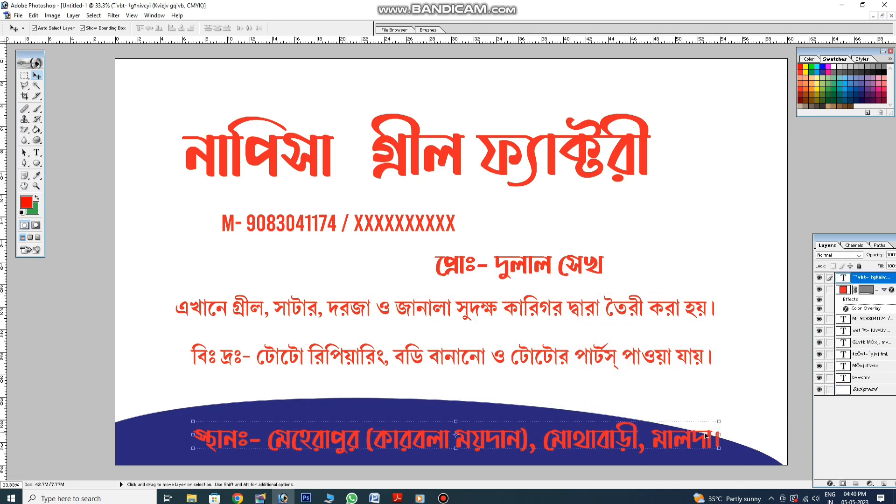
left_click(36, 153)
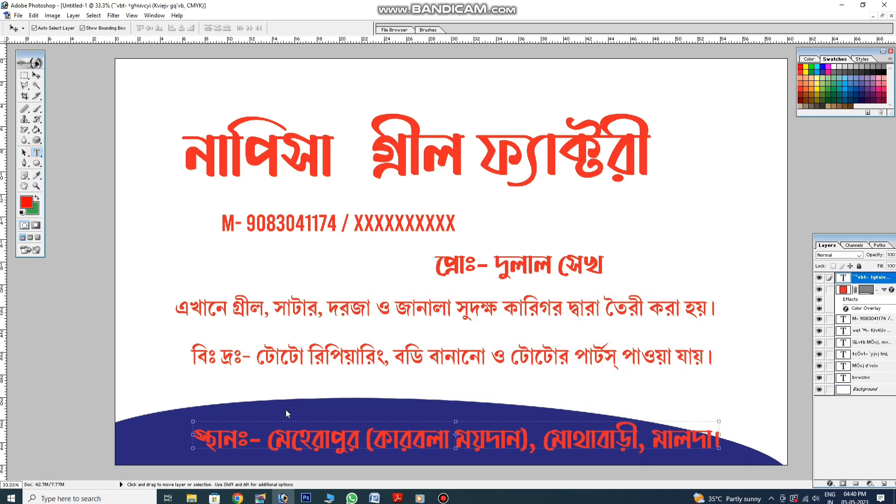
left_click(291, 435)
key("ctrl+a")
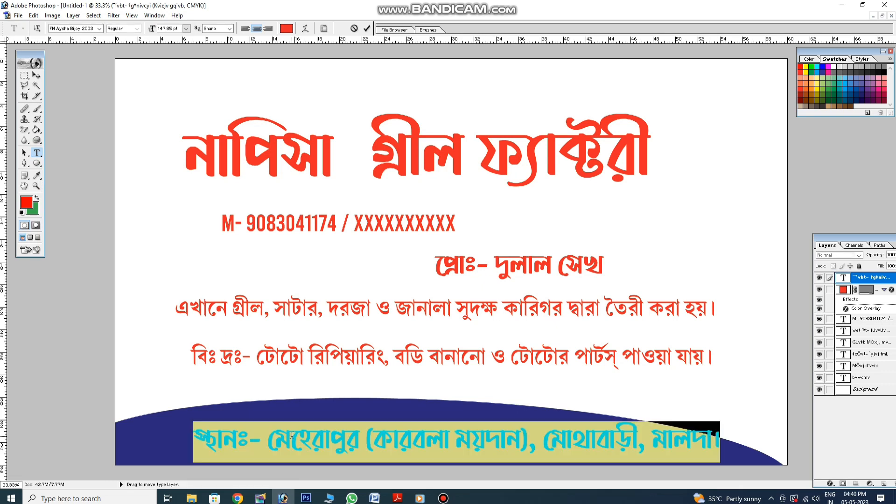
Set the address text to Ruposhi Bangla ANSI Bold in white
left_click(92, 29)
left_click_drag(137, 91, 145, 154)
left_click(109, 155)
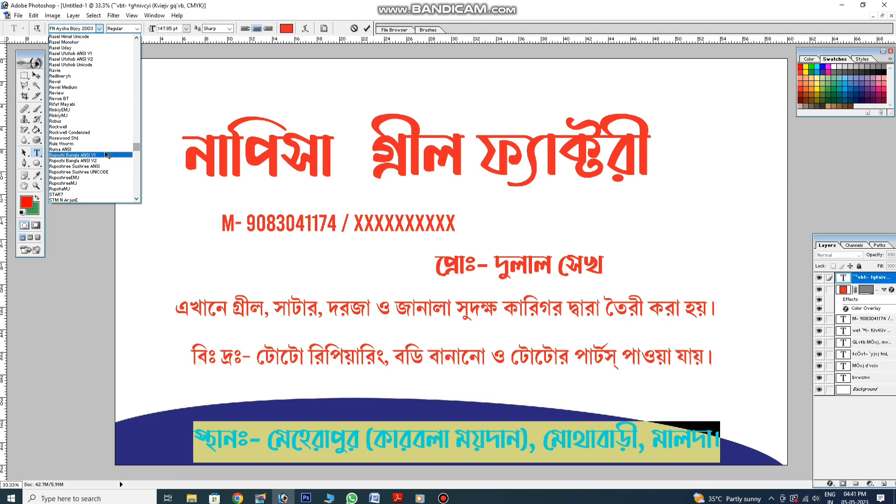
left_click(124, 28)
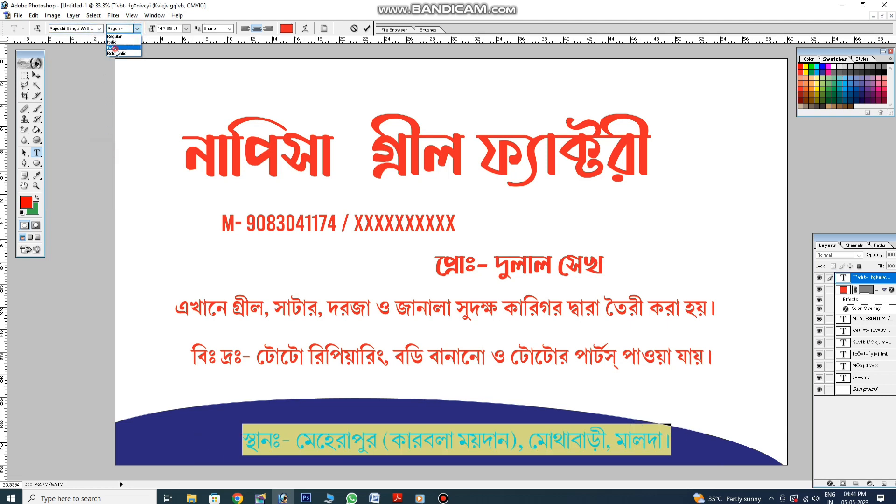
left_click(115, 48)
left_click(286, 29)
left_click(369, 413)
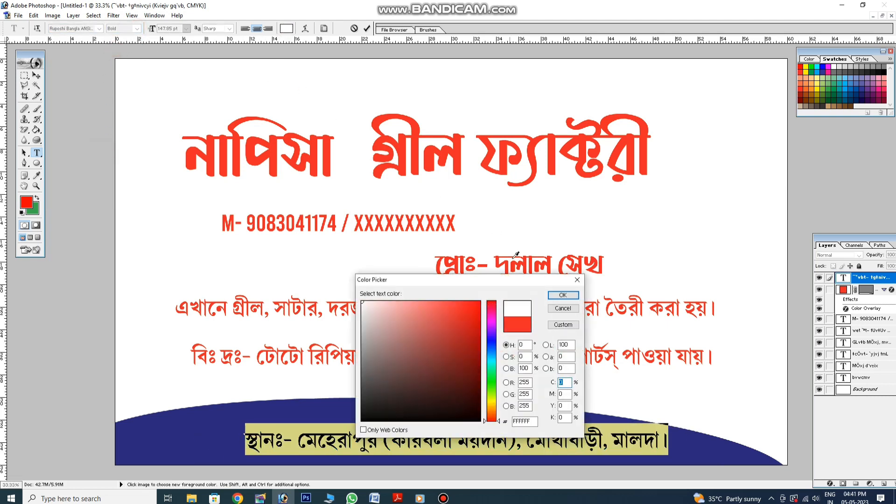
left_click(563, 299)
left_click(620, 436)
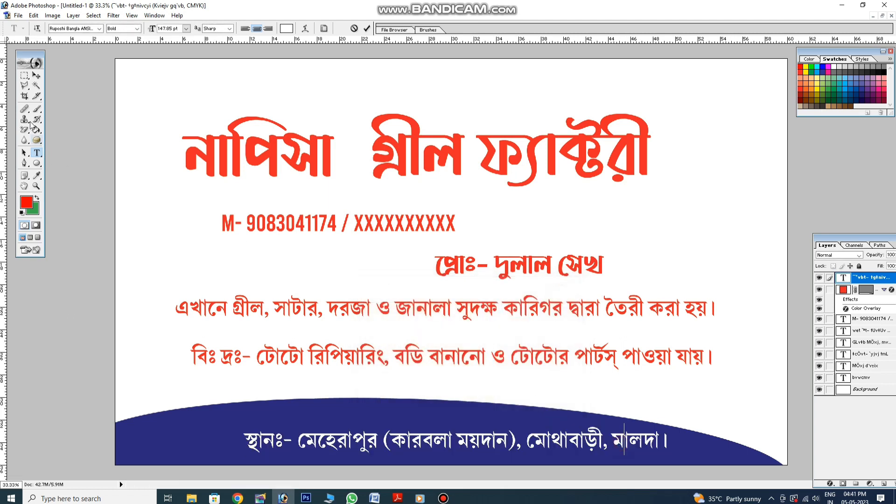
Move the address line left, stretch it to about 122% width, and nudge it down
left_click(36, 76)
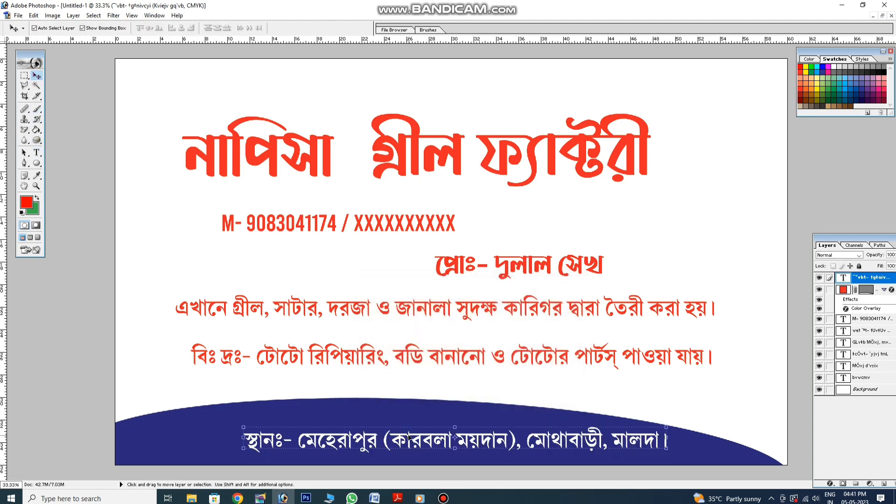
left_click_drag(407, 436, 292, 436)
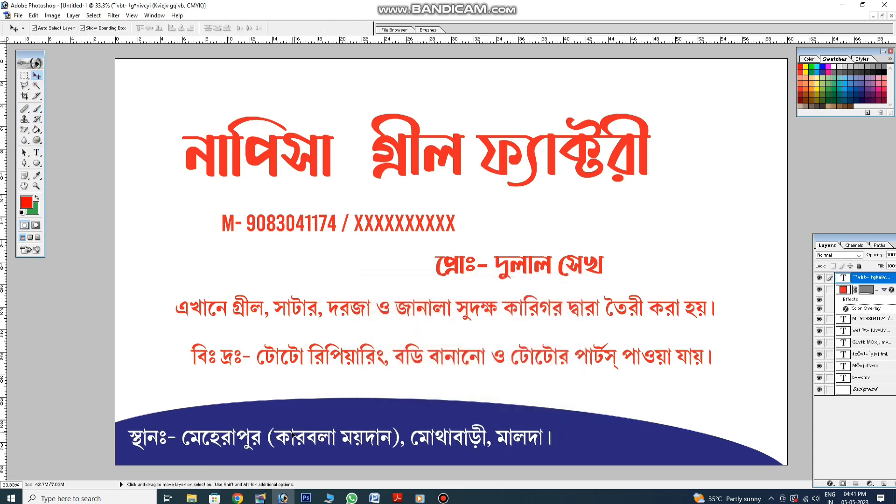
left_click_drag(550, 438, 654, 443)
key("Return")
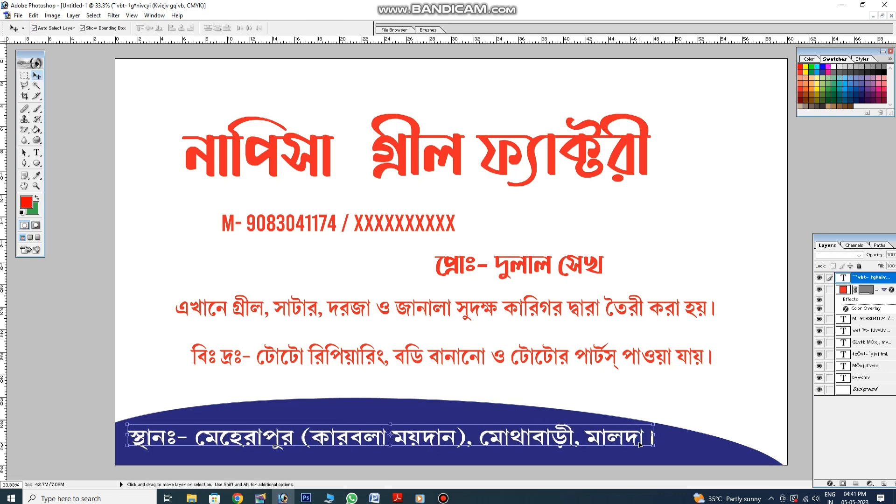
key("Down")
key("Down")
key("Down")
key("Down")
key("Down")
key("Down")
key("Down")
key("Down")
key("Down")
key("Down")
key("Down")
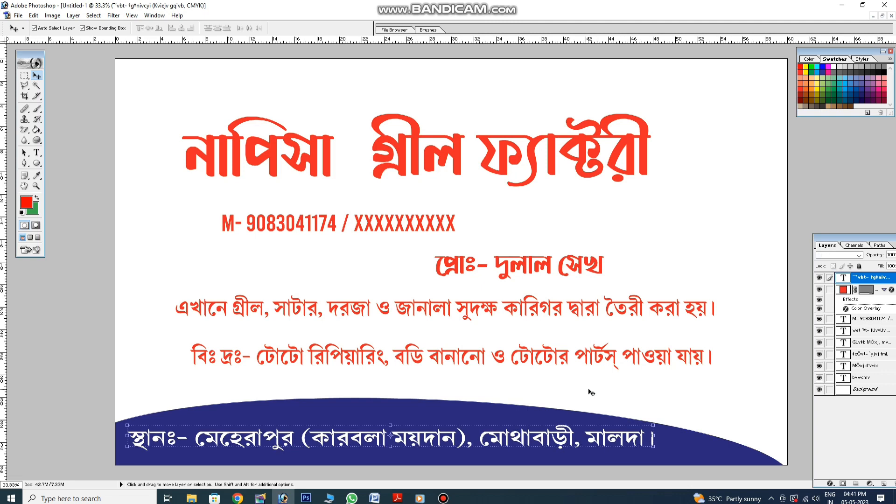
Shift the navy curved shape slightly down and duplicate it with an Alt-drag
left_click(587, 394)
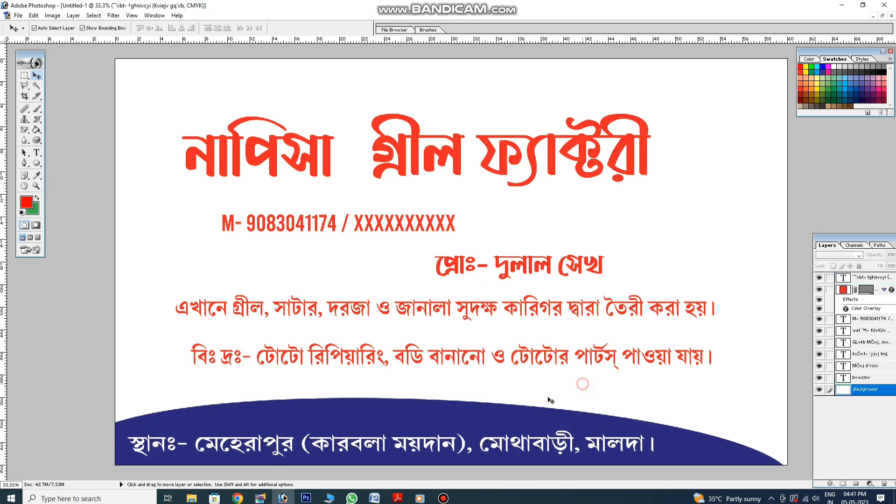
left_click(473, 409)
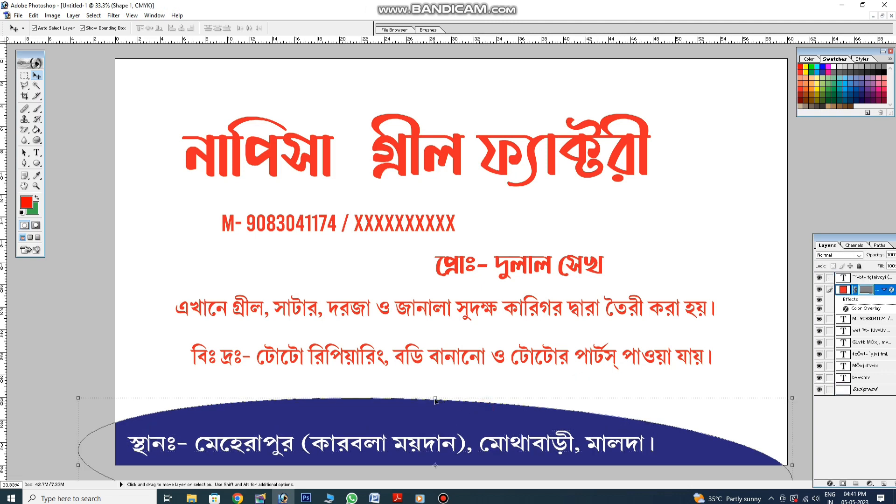
left_click_drag(436, 399, 439, 410)
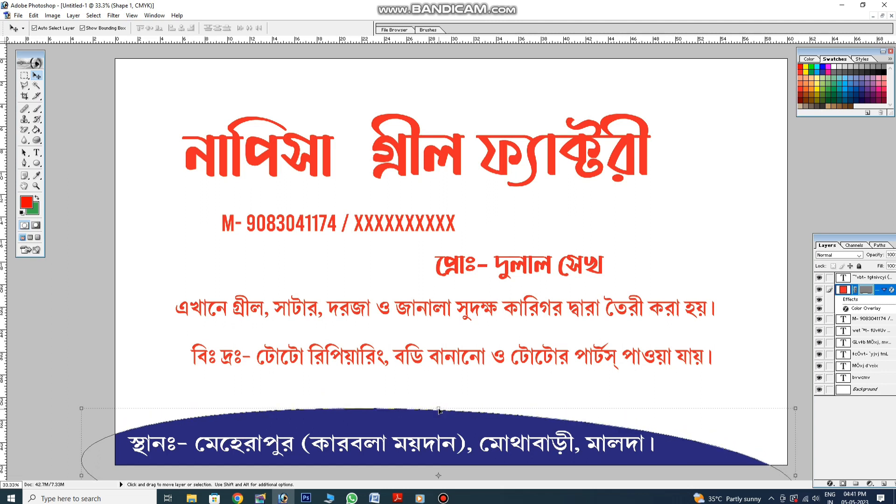
left_click_drag(439, 411, 439, 416, "alt")
left_click(445, 397)
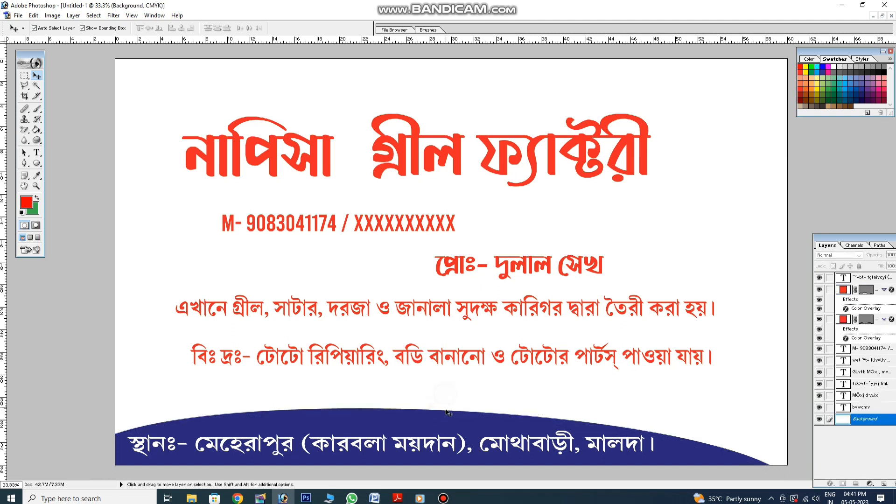
left_click(450, 414)
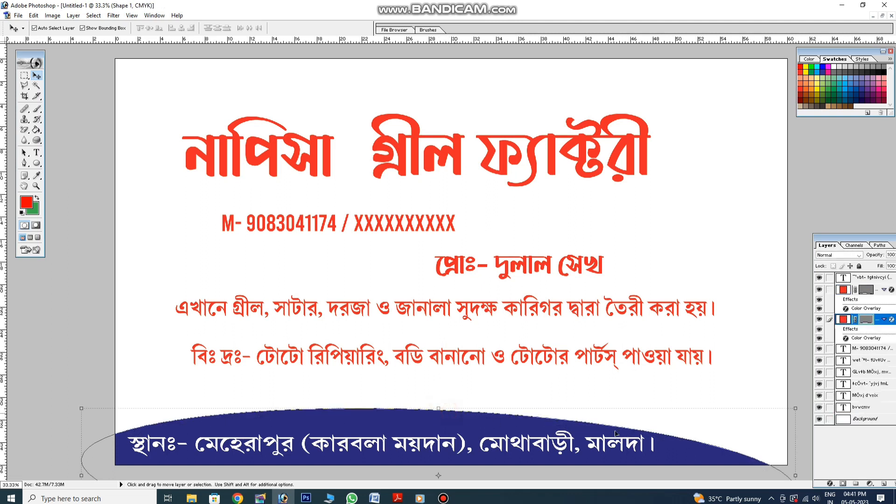
Give the duplicate shape an orange F26522 Color Overlay
left_click(829, 484)
left_click(838, 445)
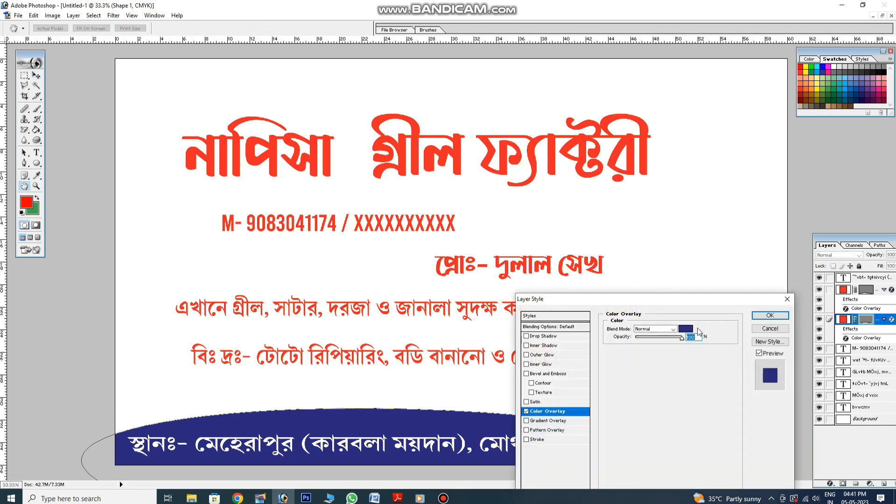
left_click(684, 328)
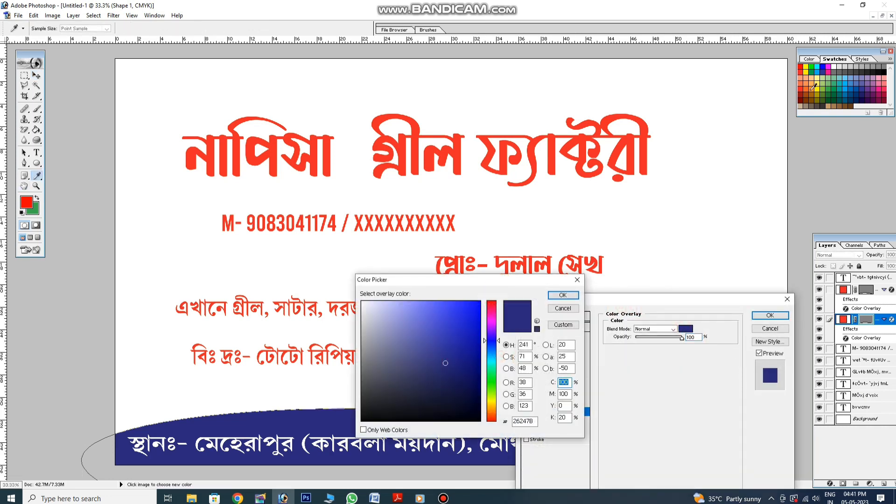
left_click(807, 89)
left_click(563, 295)
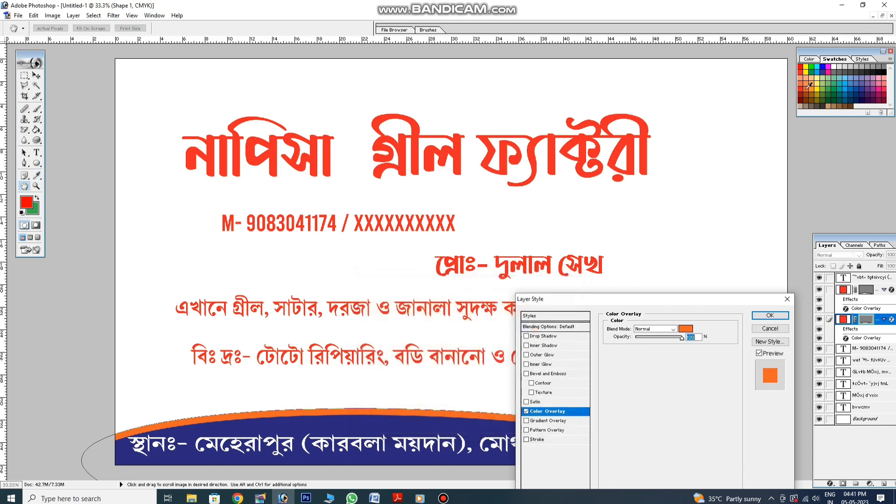
key("Return")
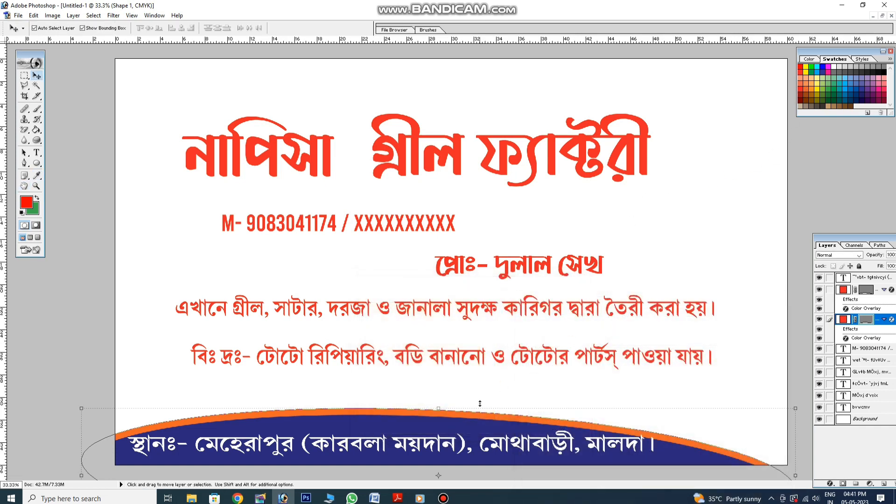
Nudge the orange arc and navy shape up so an orange stripe edges the band
key("Up")
key("Up")
key("Up")
key("Up")
key("Up")
key("Up")
key("Up")
key("Up")
key("Up")
left_click(480, 427)
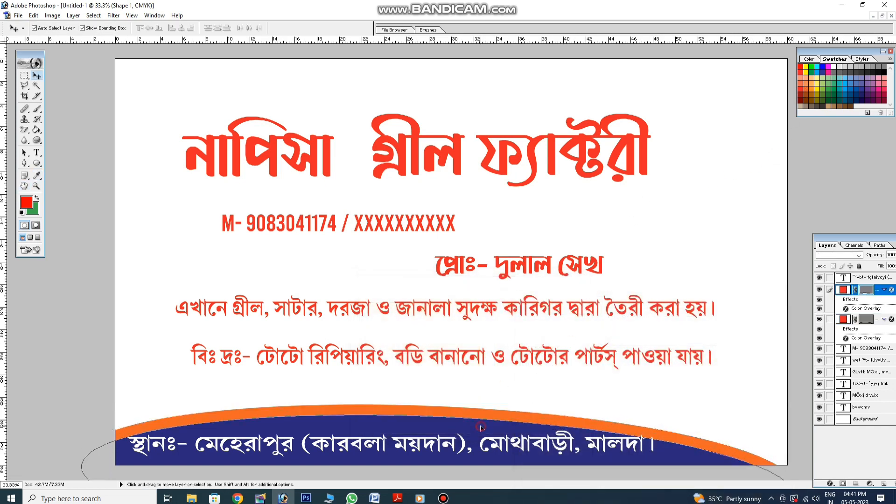
key("Up")
key("Up")
key("Up")
key("Up")
key("Up")
key("Up")
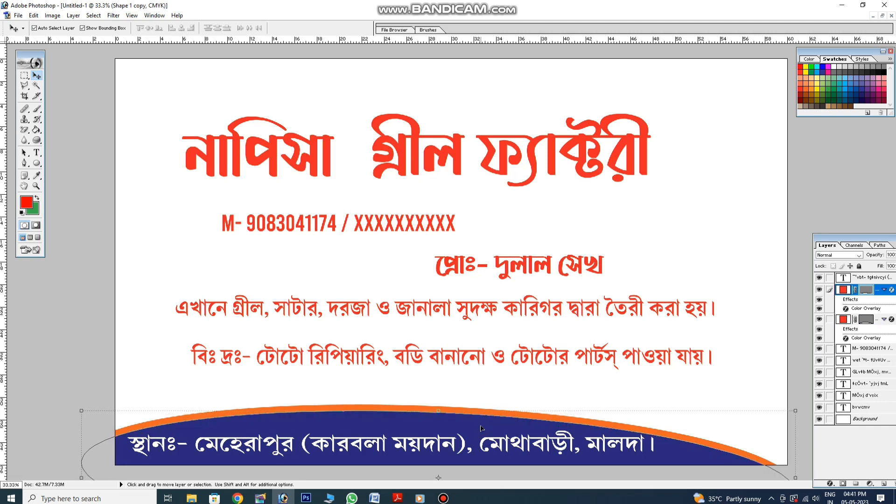
Distort the orange arc's top corners so its stripe thickens toward the right
left_click(545, 388)
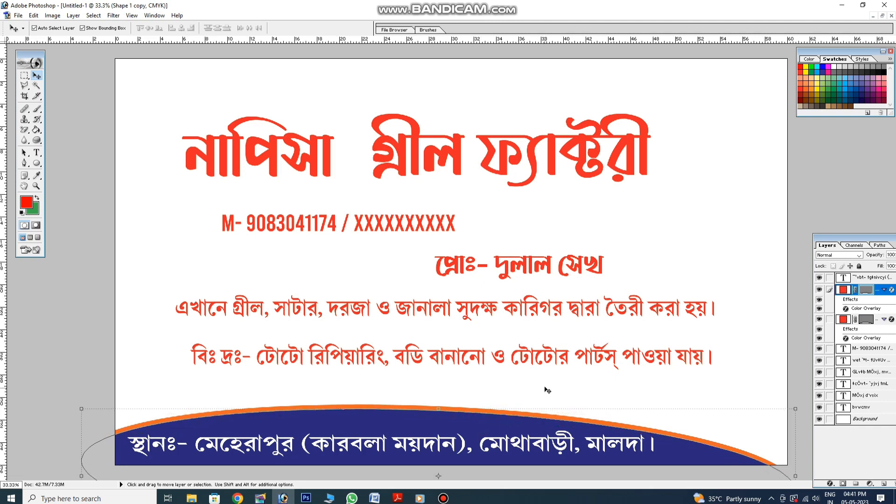
left_click(543, 415)
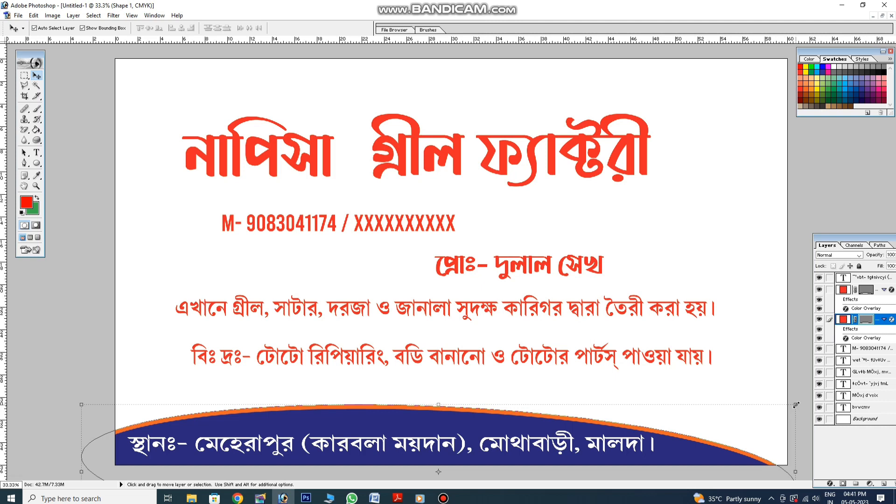
left_click_drag(796, 404, 792, 413)
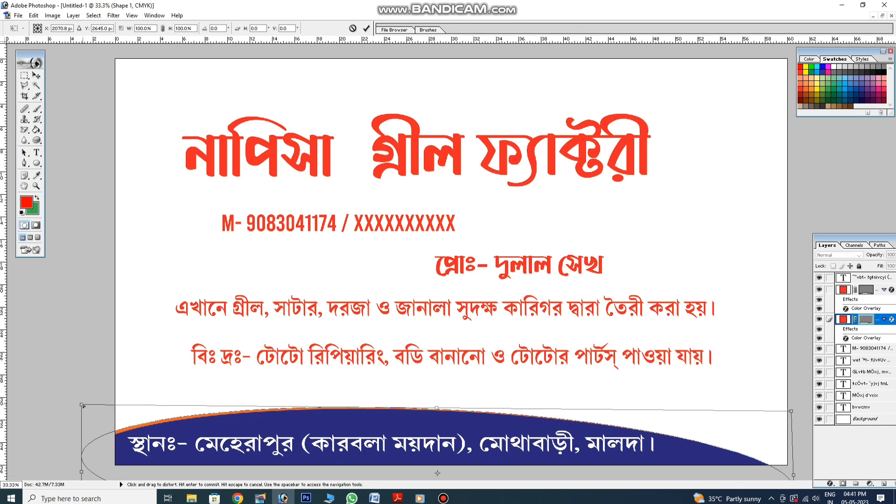
left_click_drag(82, 405, 80, 403)
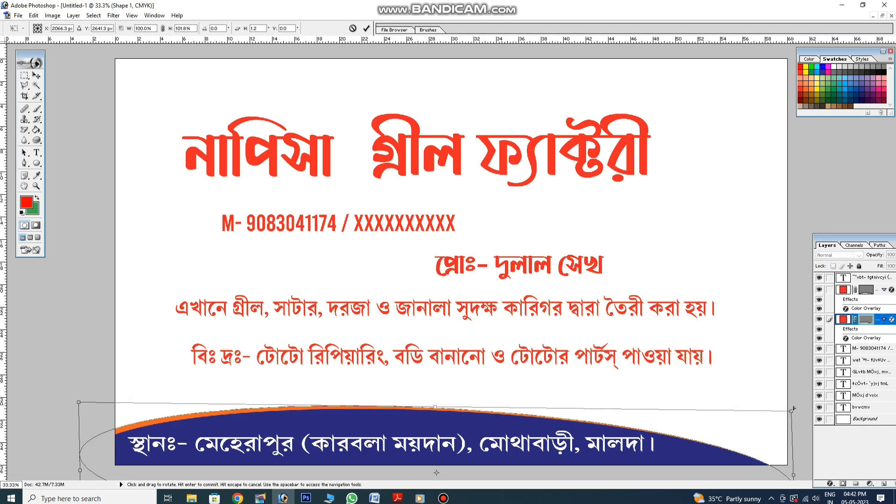
left_click_drag(794, 412, 824, 404)
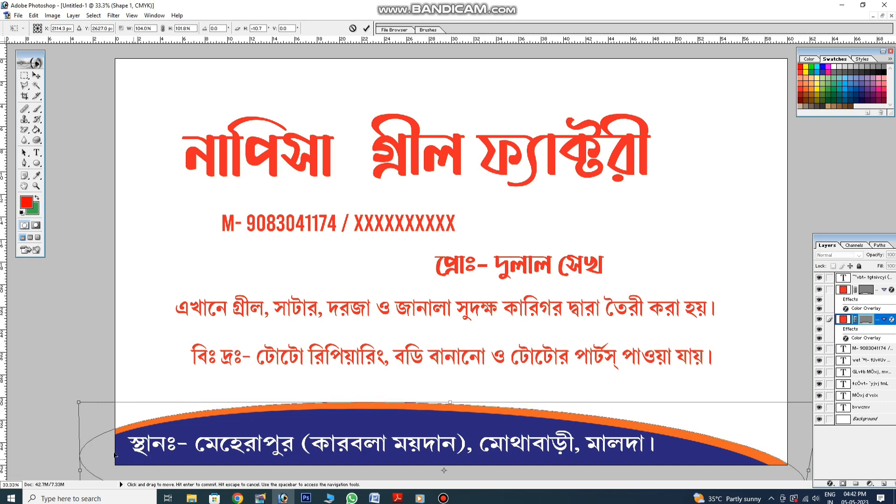
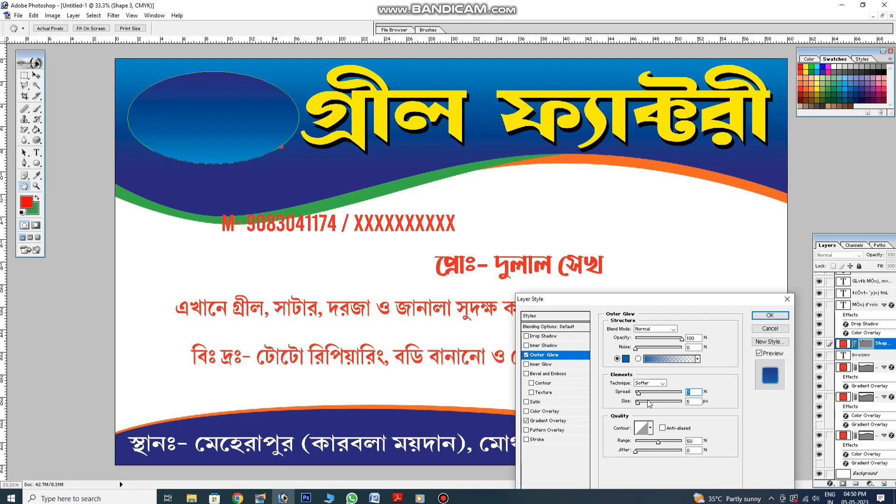
Give the ellipse a navy Outer Glow of size 68 sampled from the sign
left_click(648, 401)
left_click(626, 358)
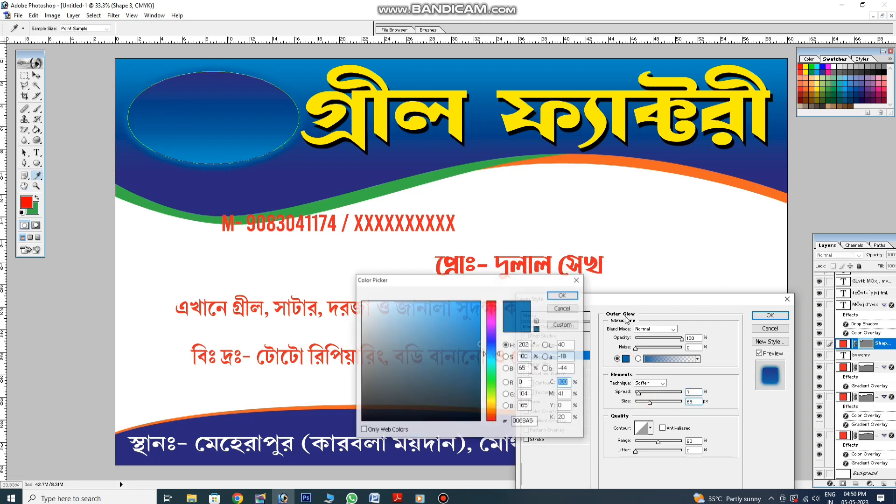
left_click(318, 168)
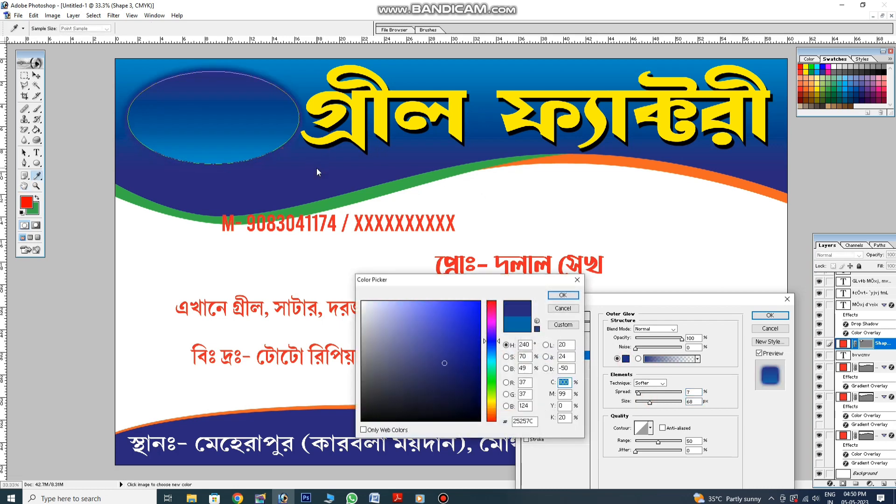
key("Return")
key("Return")
left_click_drag(266, 134, 261, 127)
left_click(296, 183)
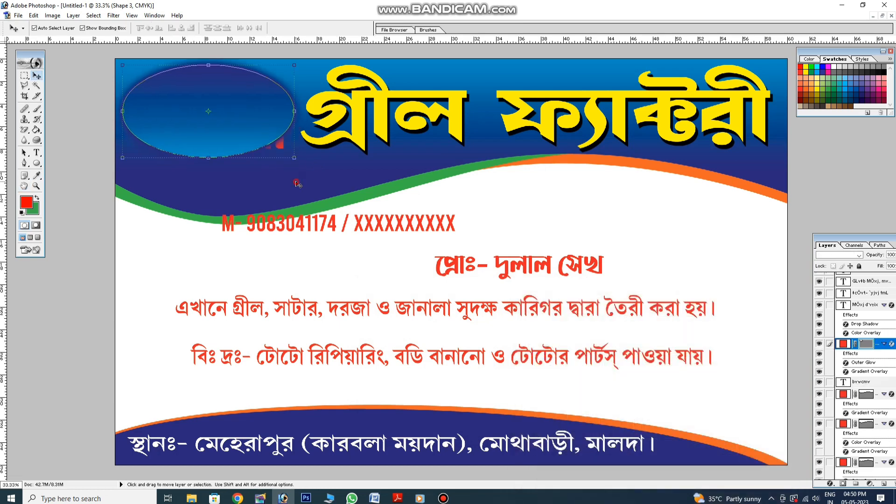
Bring the নাপিসা text above the ellipse, then shift and enlarge the ellipse slightly
left_click(282, 148)
key("ctrl+shift+bracketright")
left_click(293, 175)
left_click_drag(236, 146, 237, 153)
mouse_move(294, 164)
left_mouse_down()
mouse_move(310, 175)
mouse_move(299, 172)
left_mouse_up()
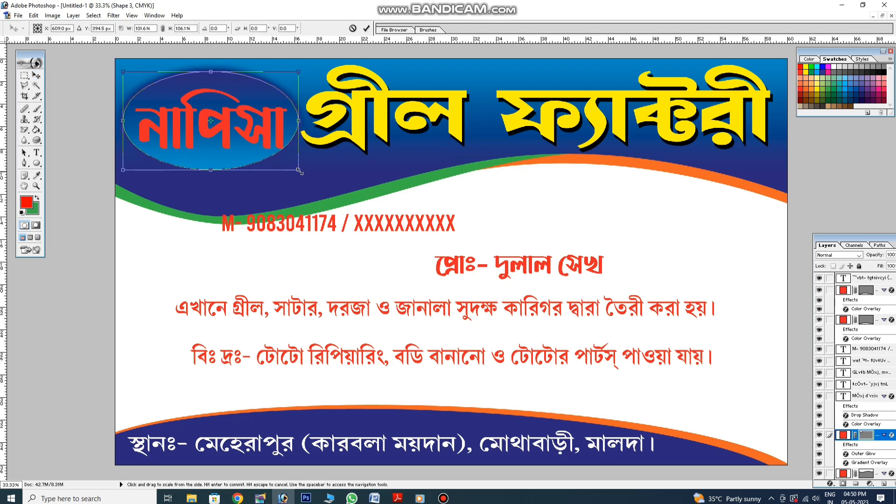
key("Return")
Move নাপিসা up inside the ellipse and give it a white Color Overlay
left_click(281, 132)
left_click_drag(281, 132, 279, 123)
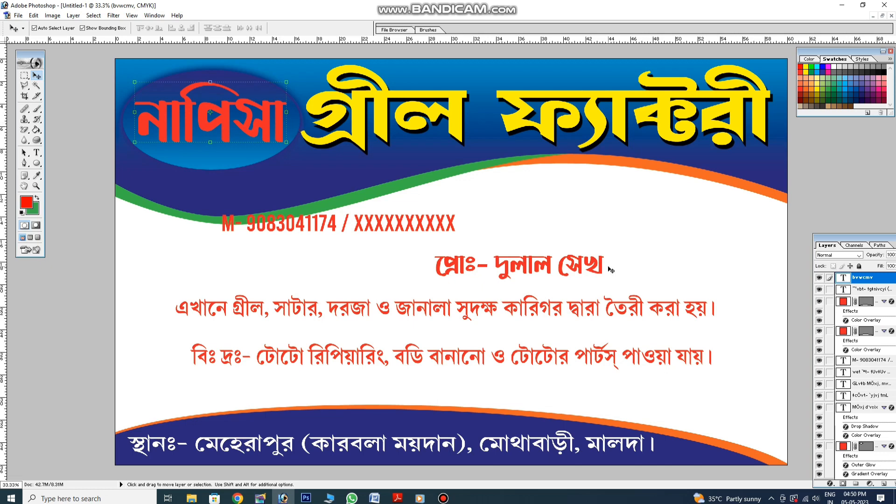
left_click(830, 484)
left_click(840, 447)
left_click(685, 329)
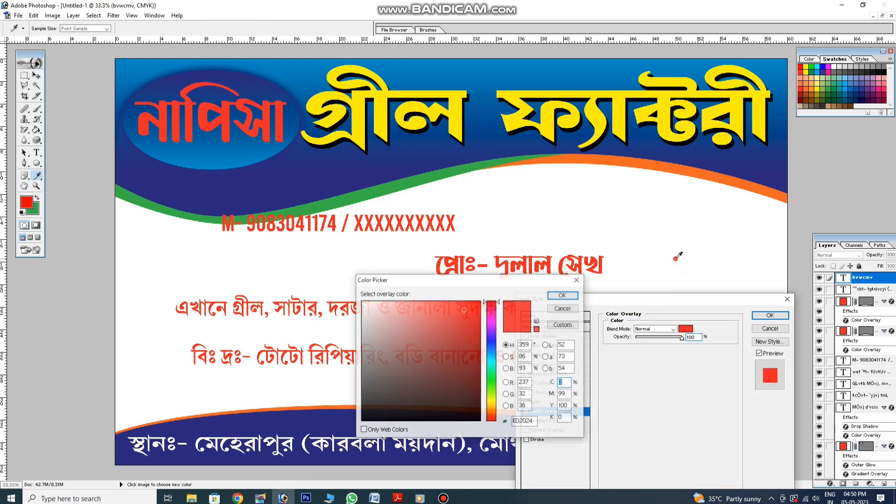
left_click(678, 262)
key("Return")
Add a black drop shadow to নাপিসা at 100 opacity, distance 25, spread 24
left_click(541, 336)
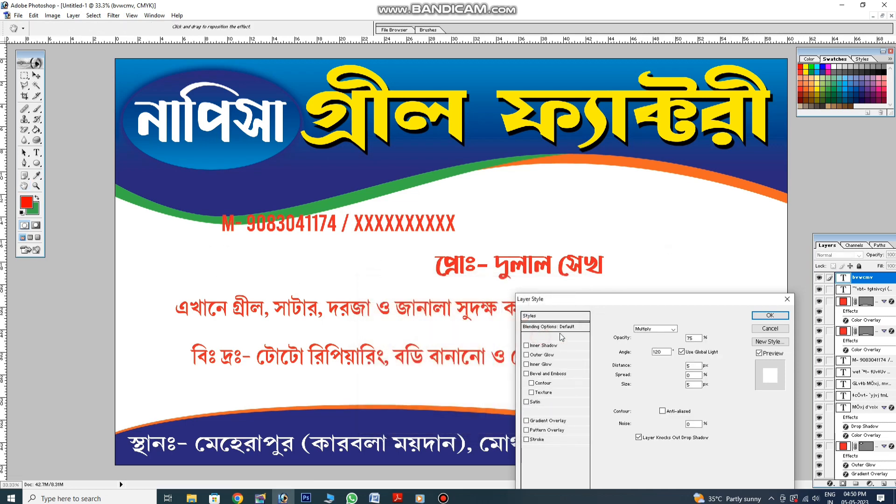
left_click_drag(671, 340, 682, 340)
left_click(686, 329)
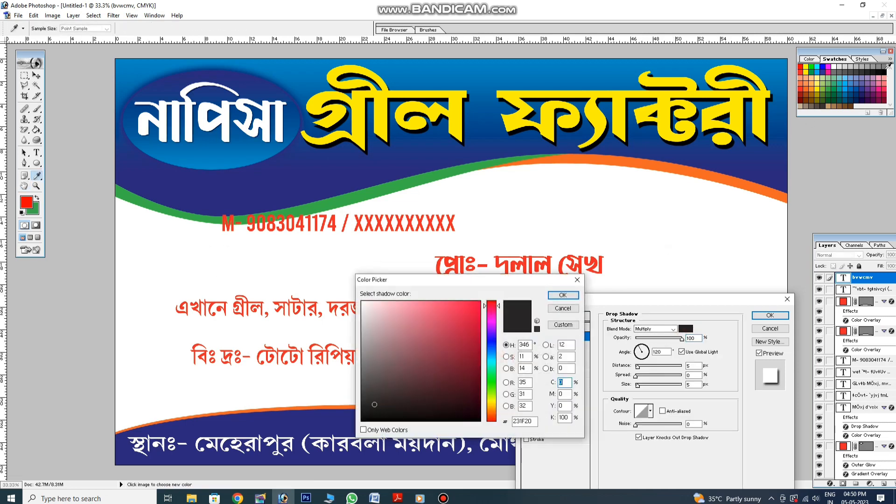
key("Return")
left_click(646, 366)
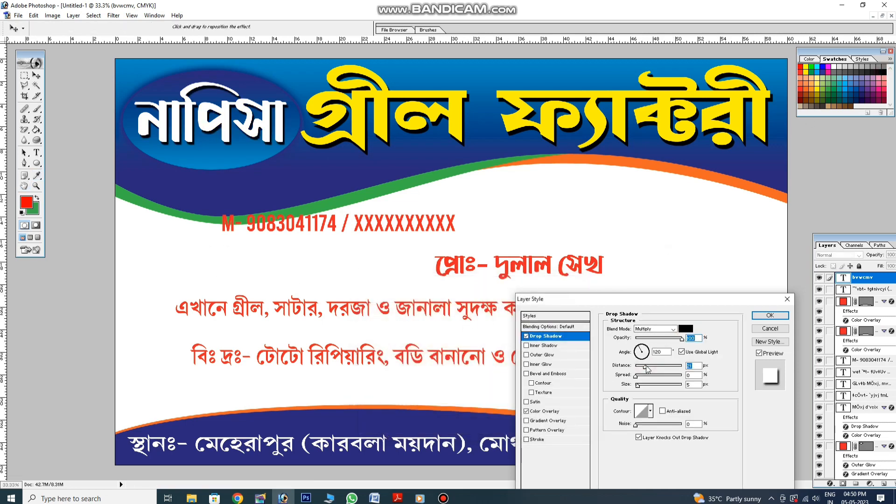
left_click(646, 376)
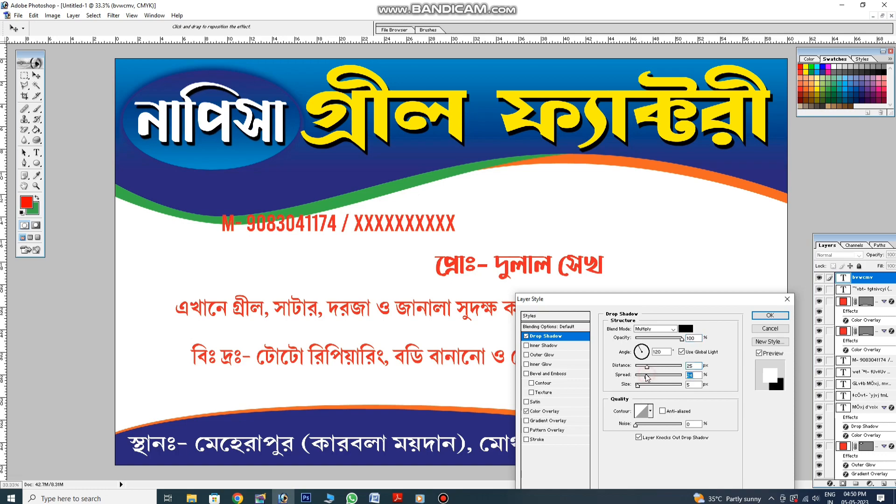
left_click(764, 318)
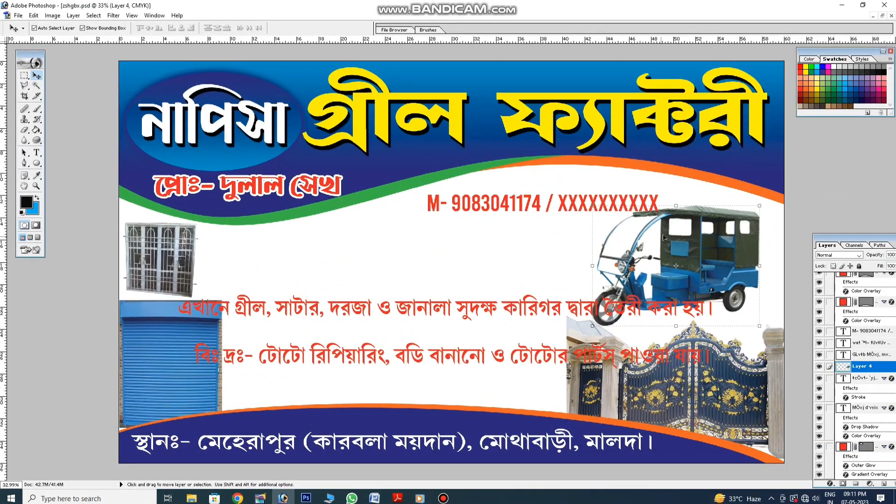
Shift the rickshaw photo right and stretch it taller
left_click_drag(671, 239, 686, 240)
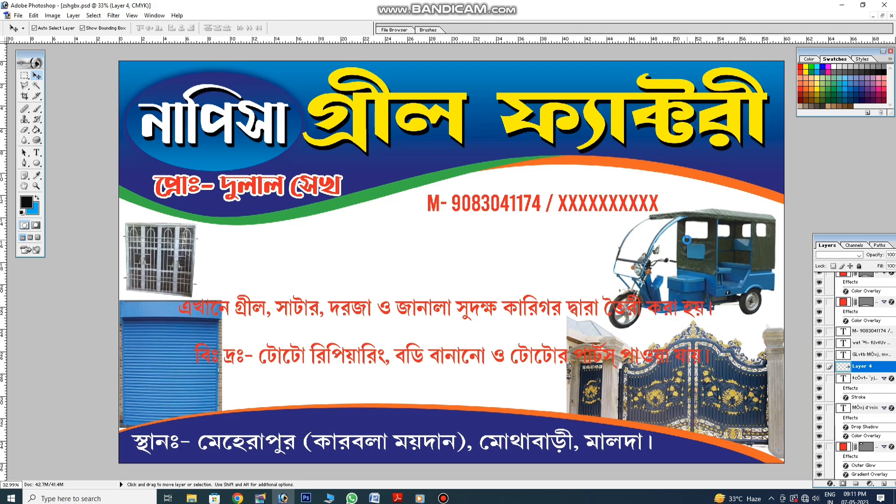
left_click_drag(692, 208, 695, 197)
key("Return")
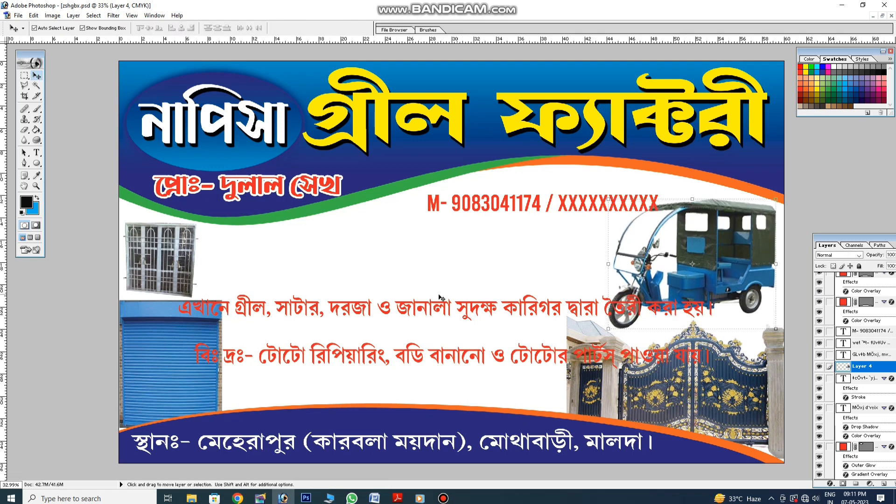
Break the first note line before সুদক্ষ into two lines, then reposition and enlarge it
left_click_drag(389, 310, 391, 275)
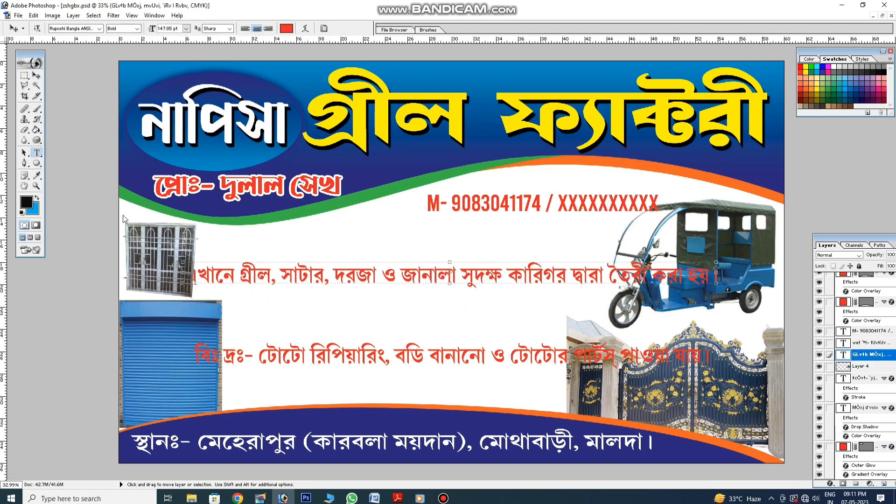
left_click(462, 276)
key("Return")
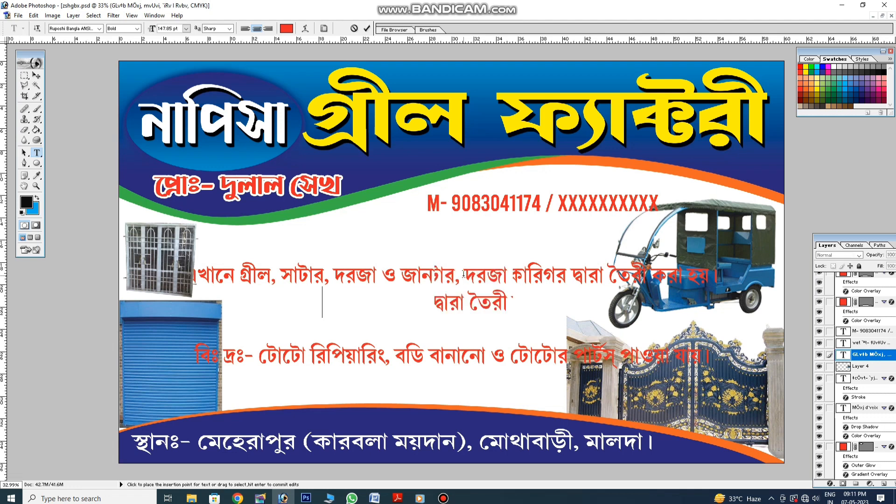
left_click(41, 77)
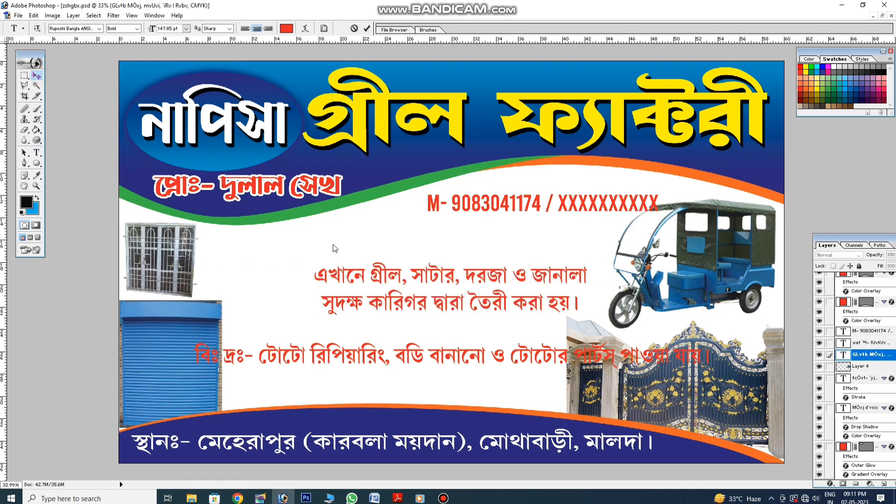
left_click_drag(394, 276, 325, 248)
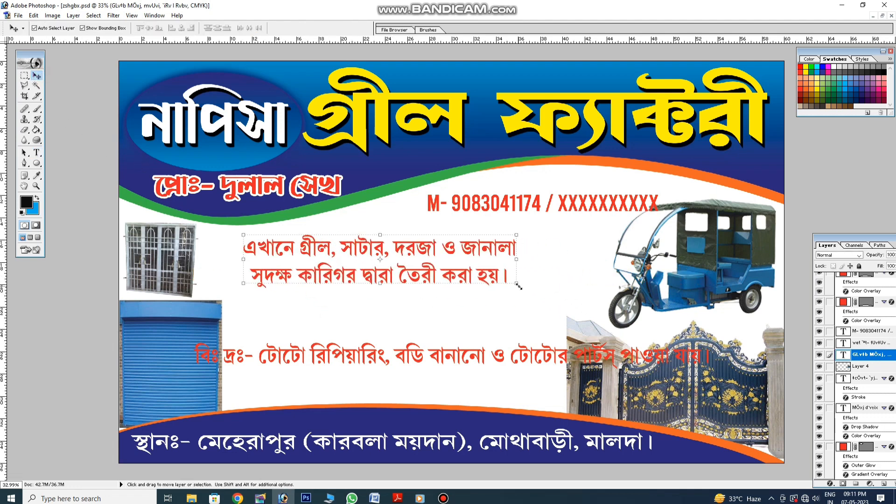
left_click_drag(518, 286, 597, 301)
key("Return")
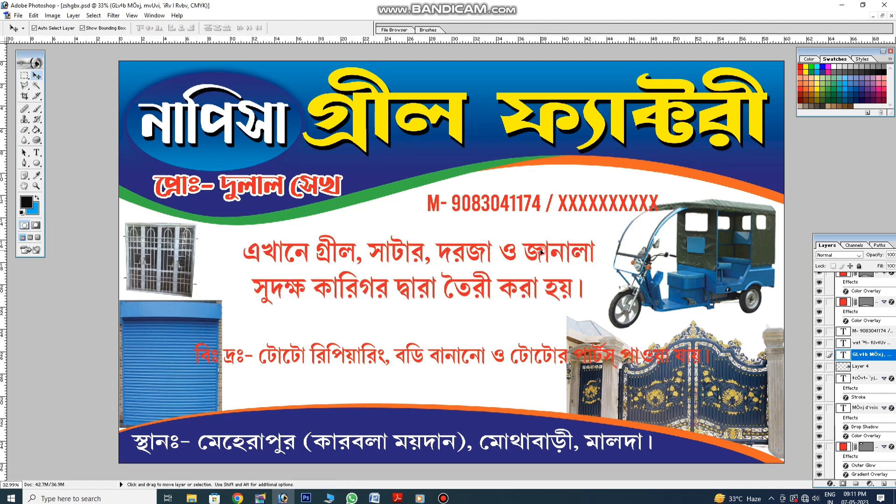
left_click_drag(542, 252, 537, 252)
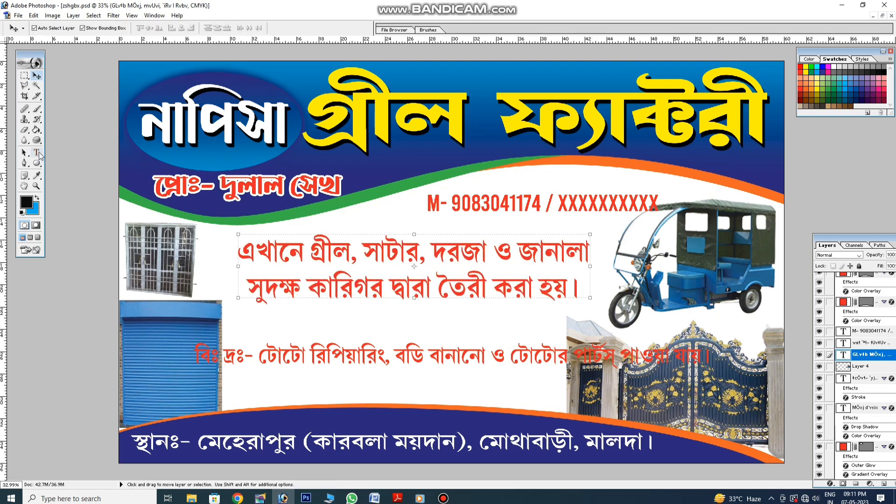
Break the বিঃ দ্রঃ note before ও into two lines and move it up and left
left_click(37, 153)
left_click(498, 357)
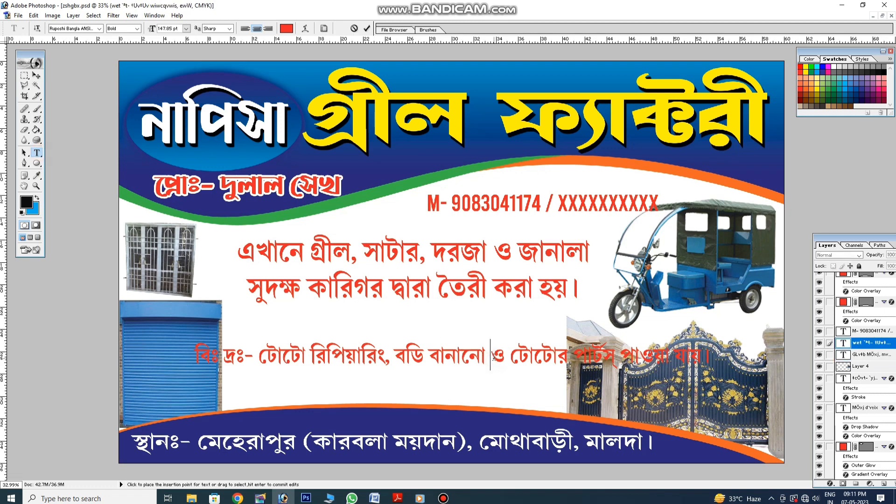
key("Return")
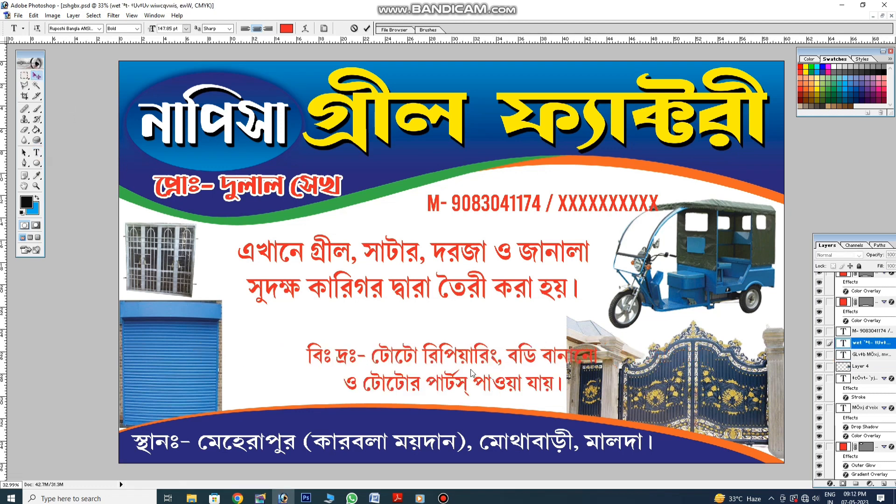
left_click(37, 75)
left_click_drag(468, 354, 419, 346)
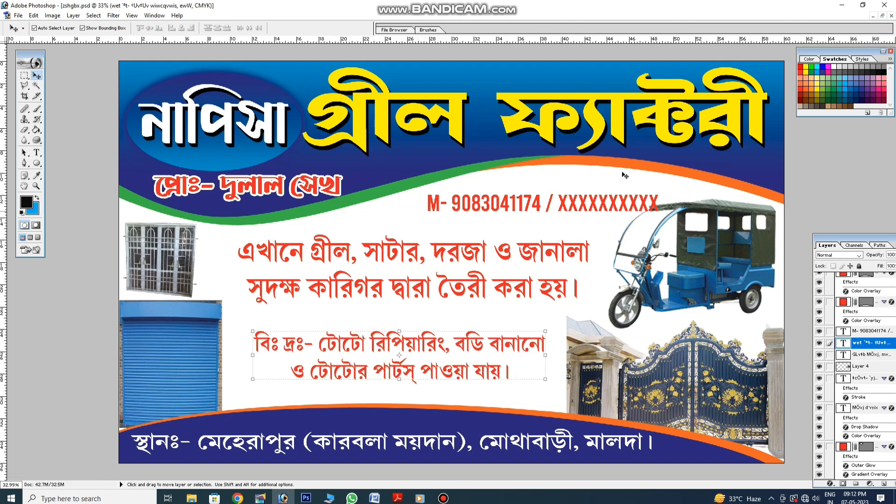
left_click(842, 5)
Browse J: > PHOTOSHOP > New Background 2016 and look through the SK BACKGROUND folder
left_click(392, 64)
double_click(23, 18)
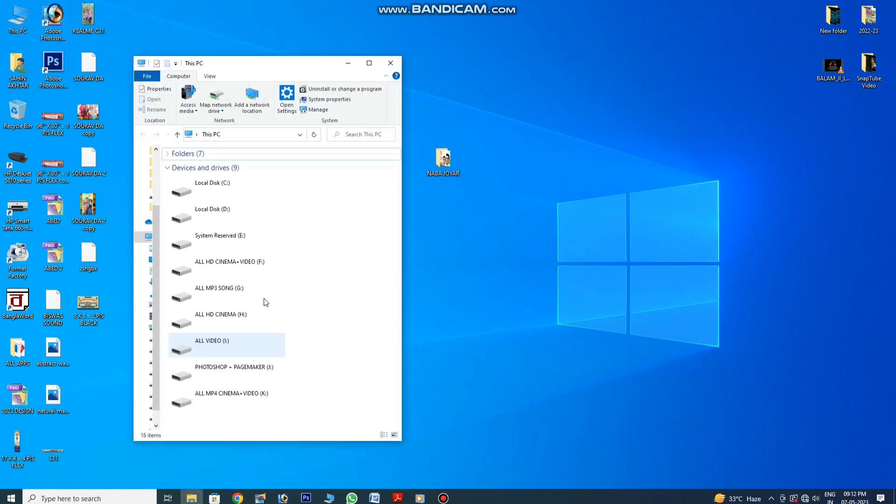
double_click(252, 371)
double_click(376, 186)
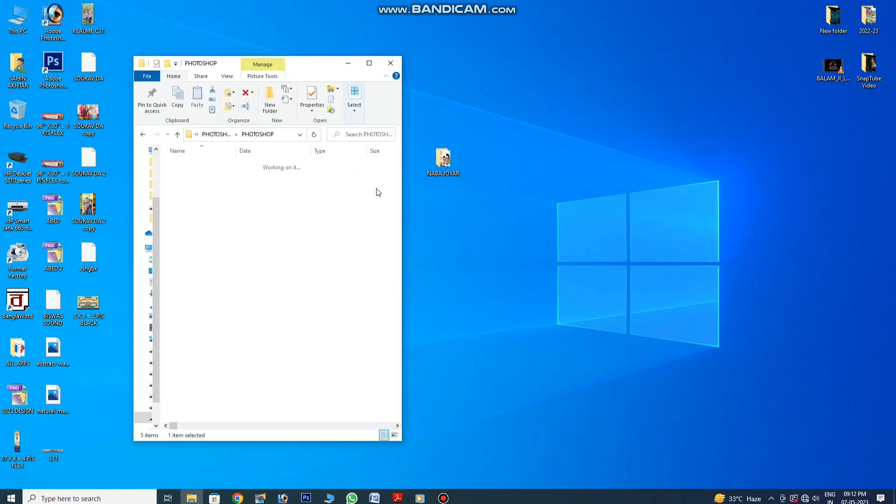
double_click(229, 210)
scroll(272, 336, "down", 1)
left_click(300, 384)
double_click(299, 384)
left_click(306, 373)
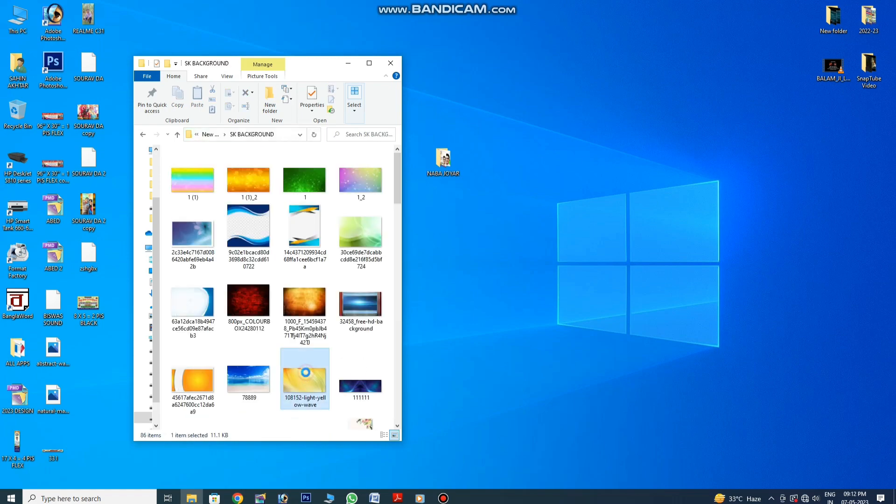
scroll(307, 372, "down", 6)
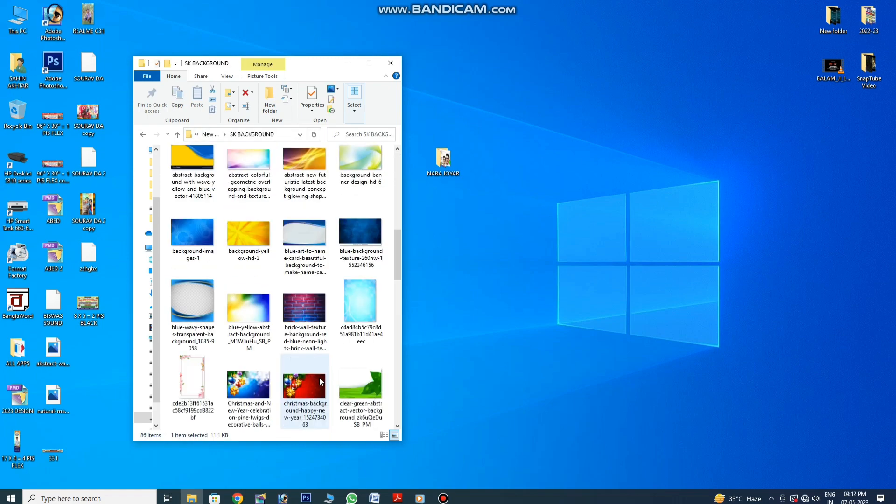
scroll(312, 381, "down", 12)
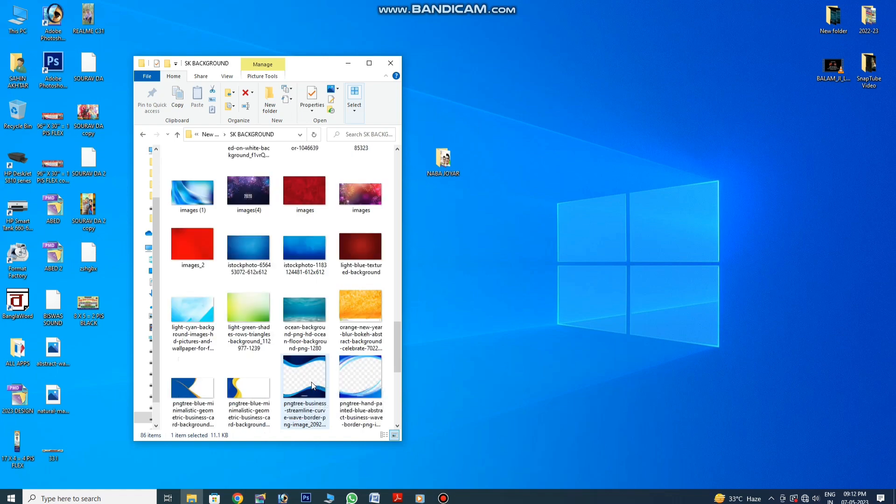
scroll(312, 382, "down", 3)
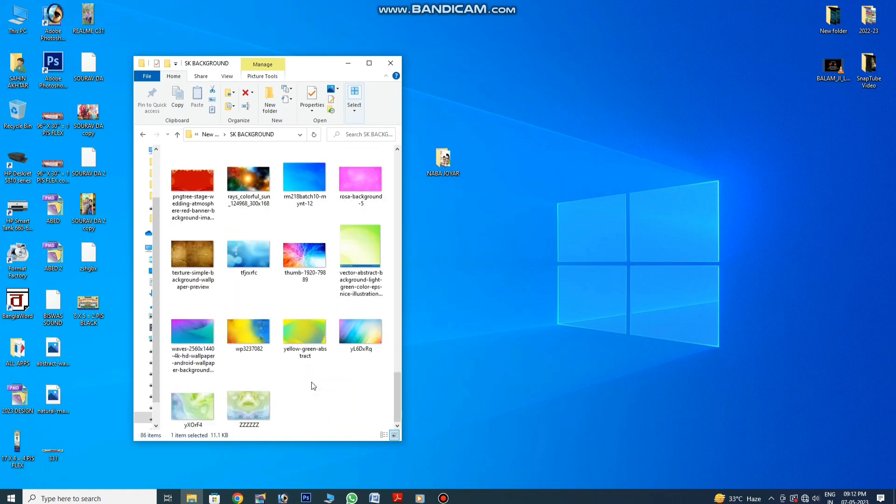
left_click(143, 135)
double_click(192, 397)
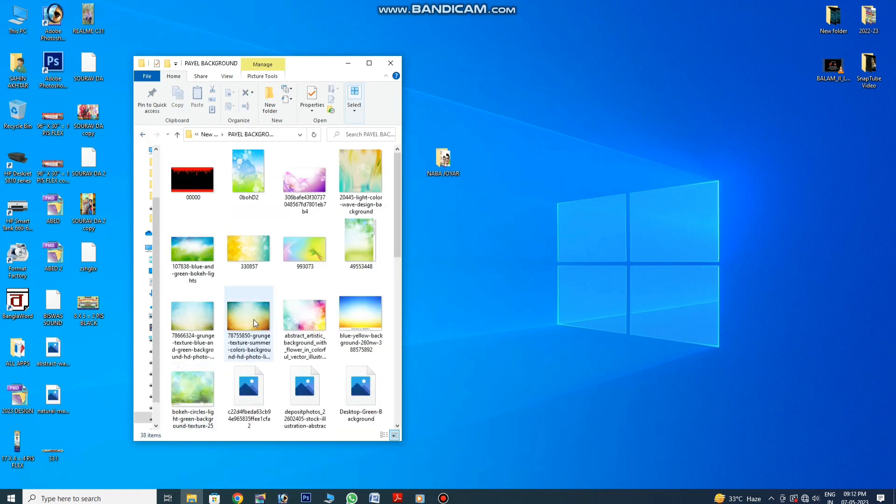
left_click(299, 337)
scroll(300, 337, "down", 8)
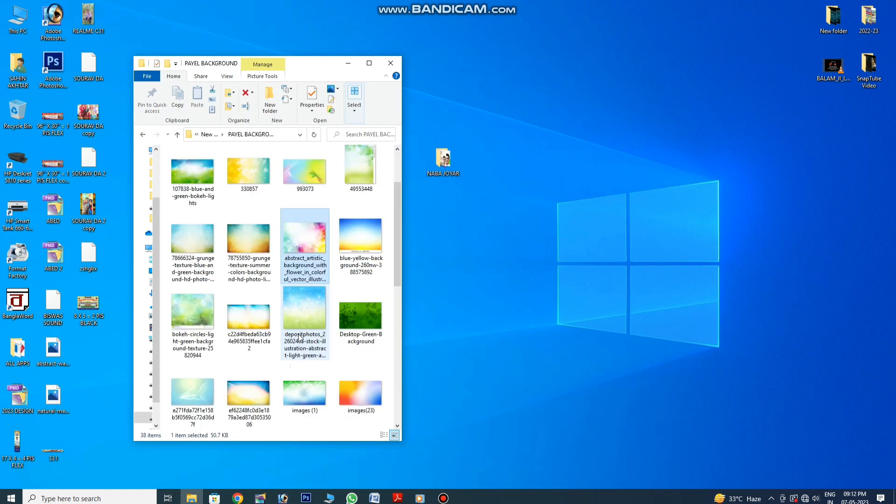
left_click_drag(194, 325, 51, 23)
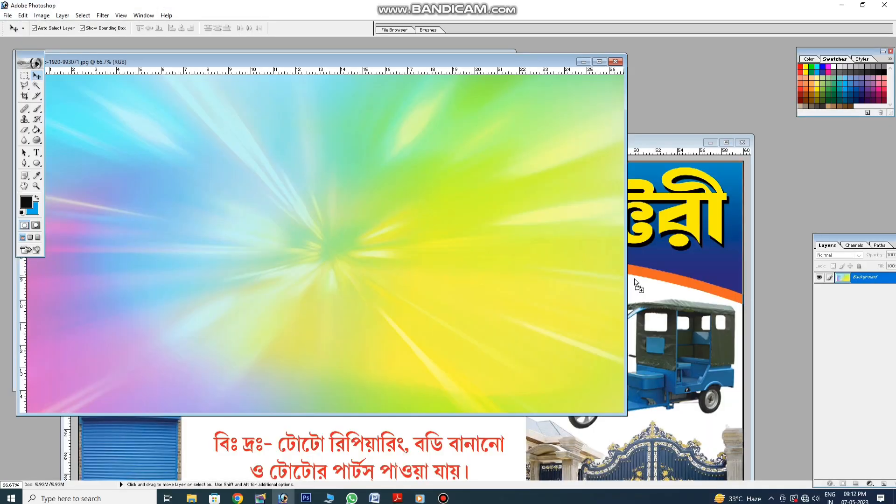
left_click_drag(635, 282, 636, 283)
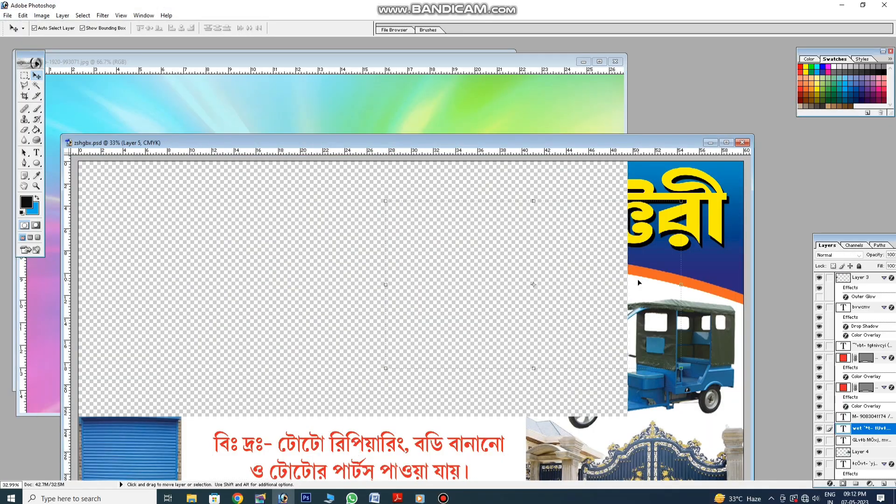
left_click(726, 143)
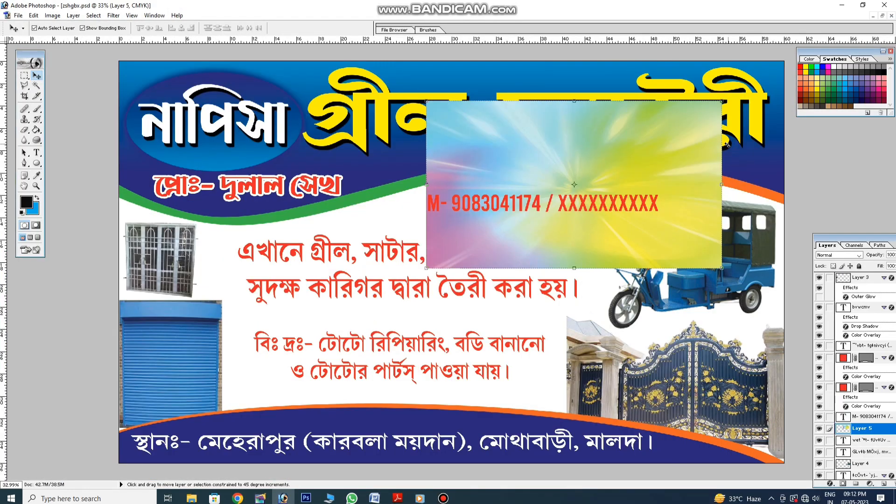
key("ctrl+shift+bracketleft")
left_click_drag(615, 217, 306, 215)
left_click_drag(125, 96, 120, 61)
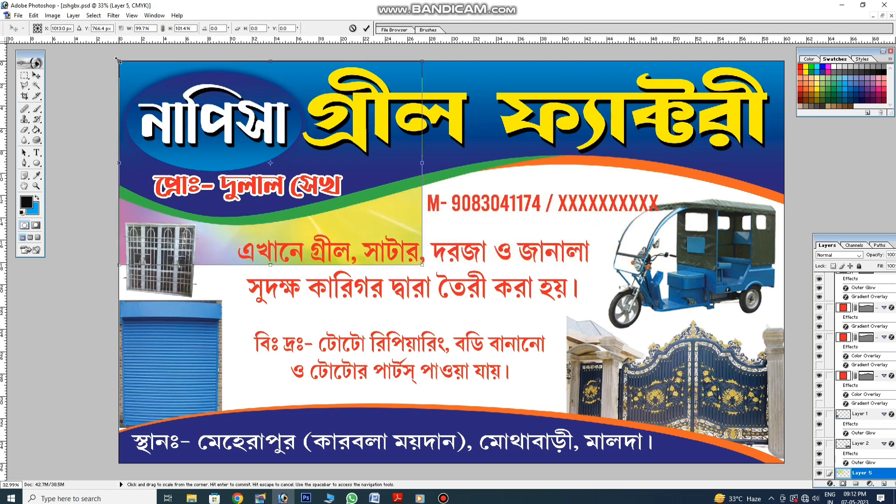
left_click_drag(423, 266, 782, 463)
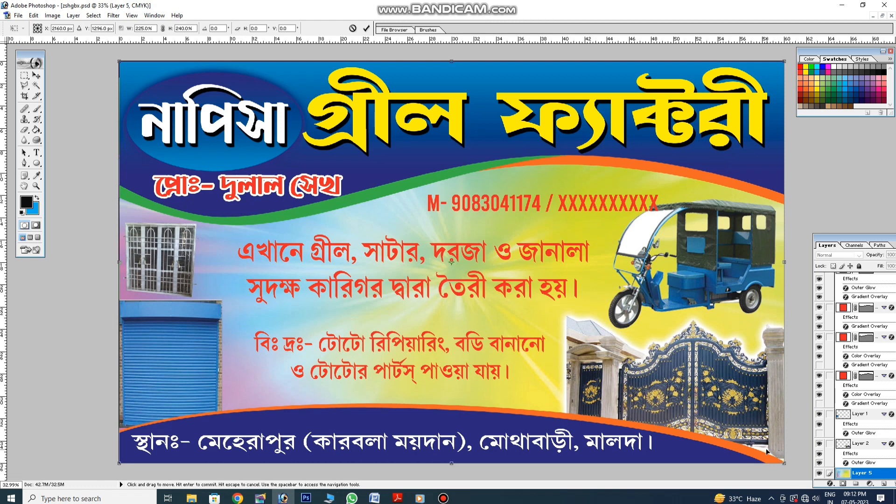
key("Return")
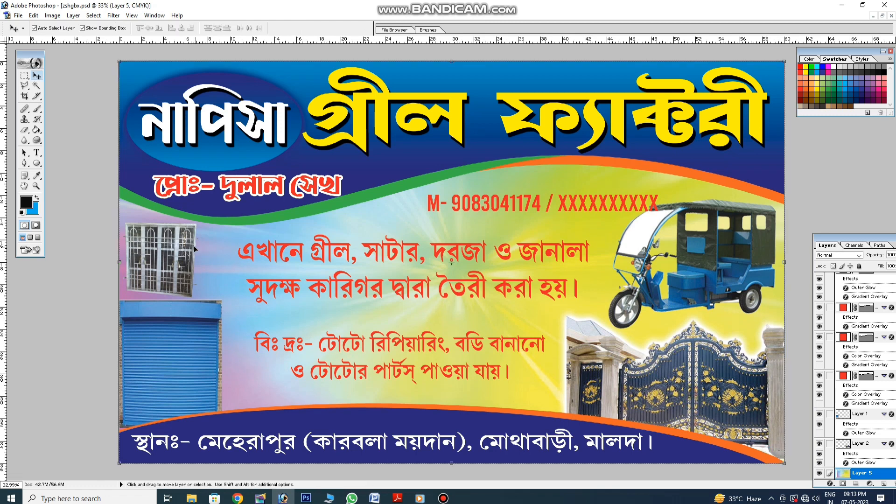
Change the service paragraph's text colour to black
left_click(262, 289)
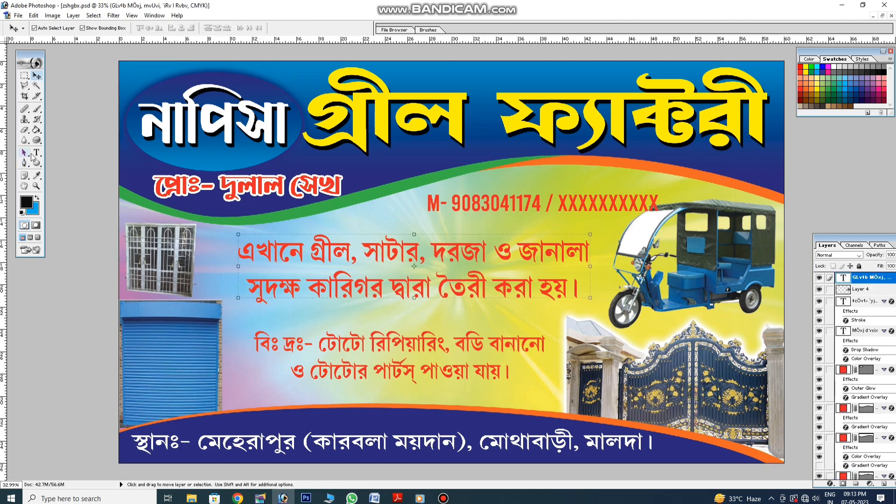
left_click(36, 153)
left_click(292, 252)
key("ctrl+a")
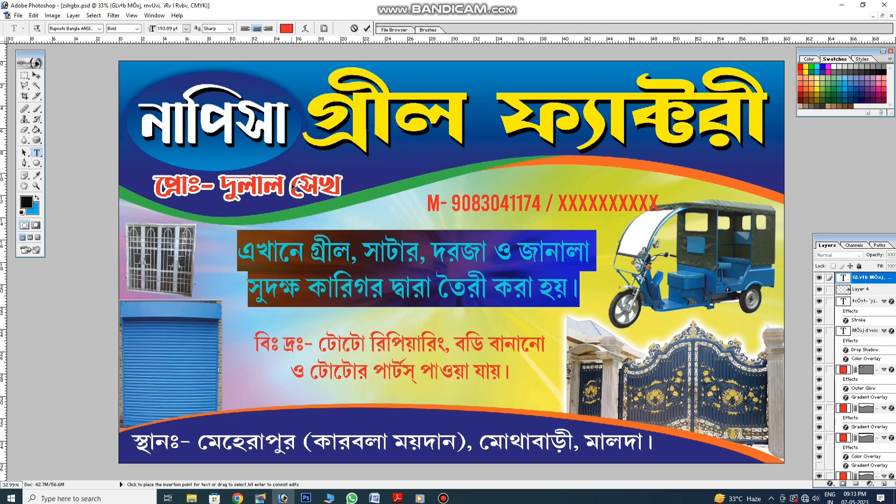
left_click(287, 29)
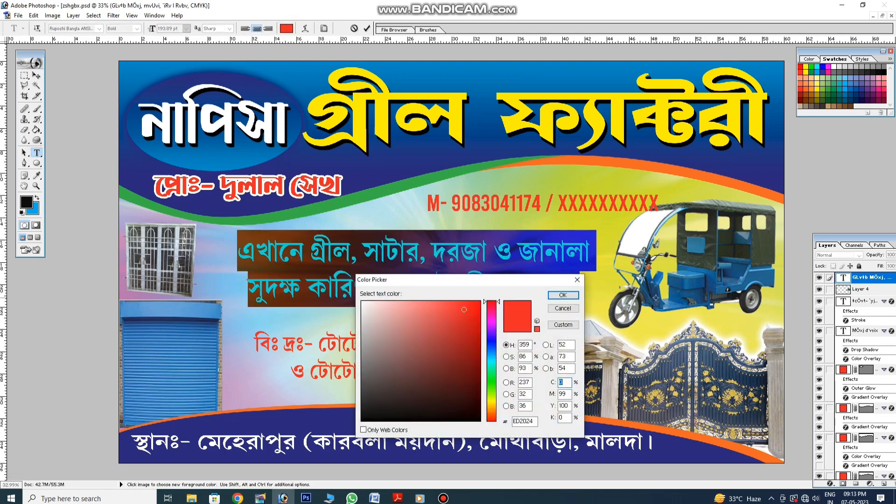
left_click(885, 72)
left_click(563, 295)
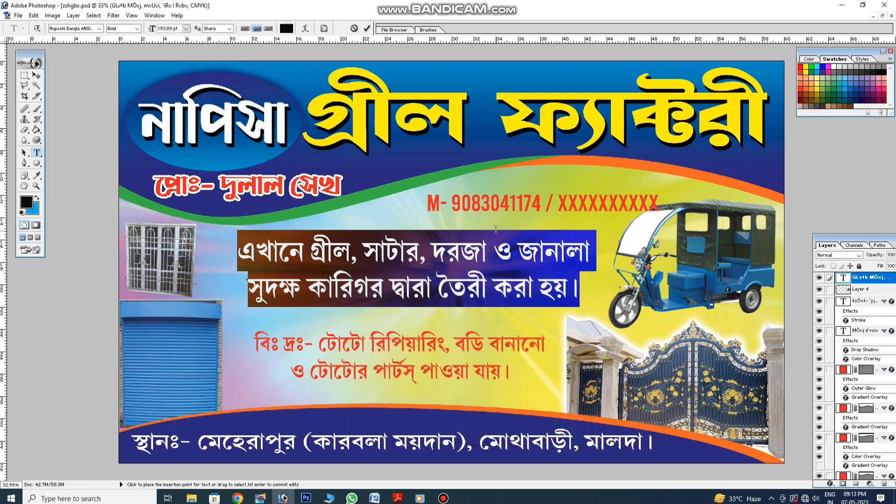
left_click(37, 75)
Outline the service paragraph with an 11 px white Stroke
left_click(830, 483)
left_click(840, 477)
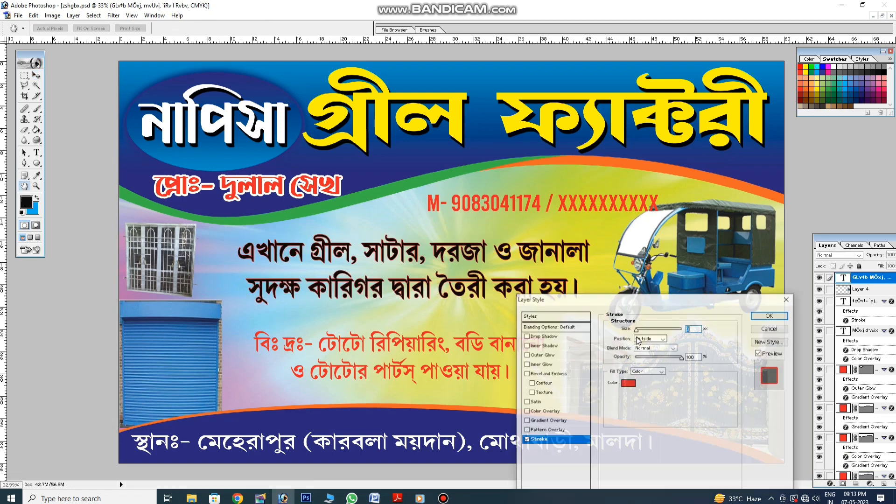
left_click(628, 383)
left_click(314, 269)
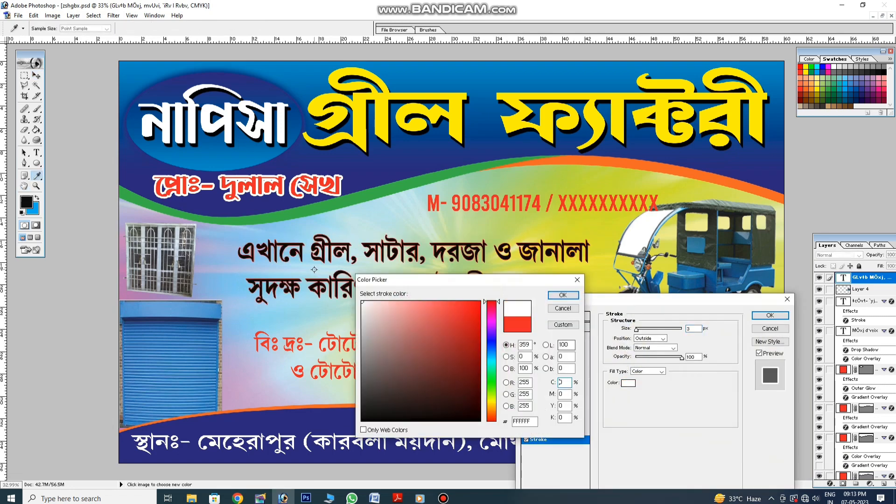
left_click(562, 295)
key("Up")
key("Up")
key("Up")
key("Up")
key("Up")
key("Up")
key("Up")
key("Up")
key("Up")
key("Up")
key("Down")
key("Down")
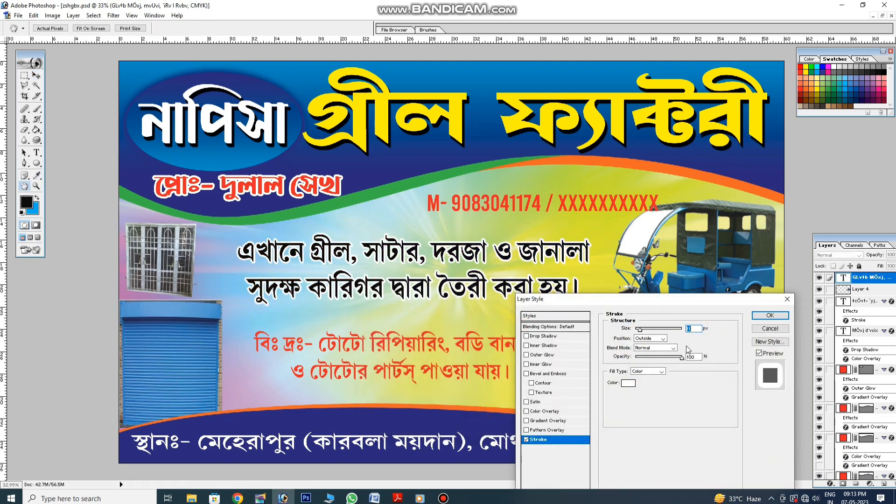
key("Return")
key("v")
Nudge the red note text left and enlarge it slightly
left_click(434, 344)
left_click_drag(434, 344, 421, 342)
left_click_drag(536, 378, 549, 393)
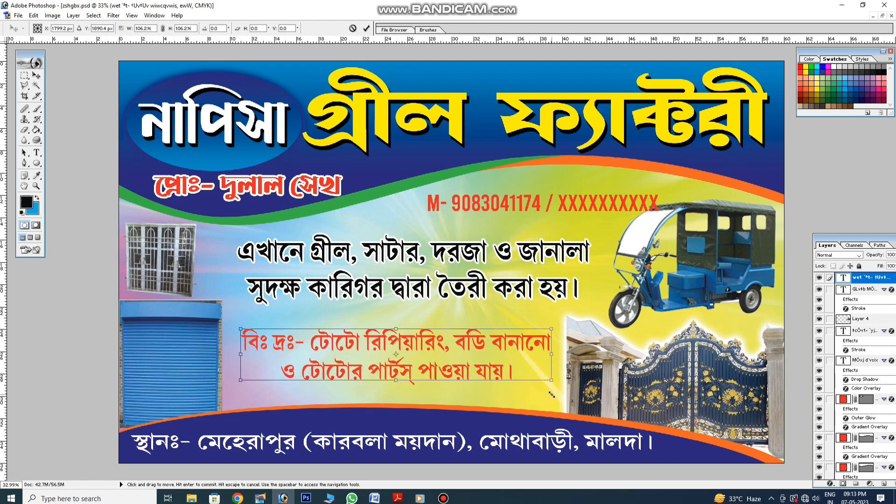
left_click_drag(523, 396, 525, 386)
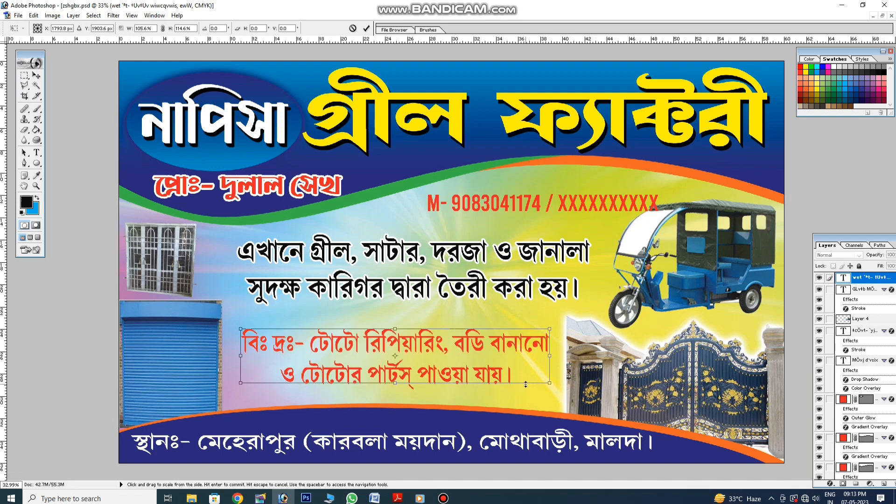
key("Return")
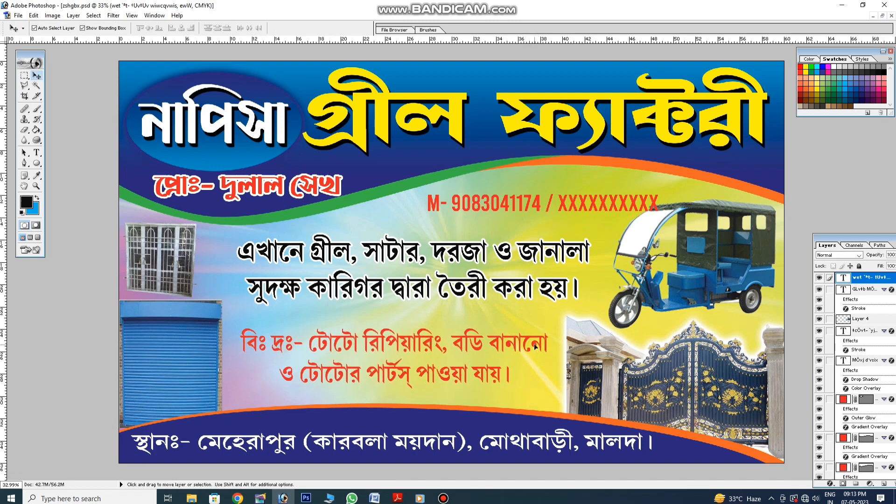
Give the red note text a white 3 px Stroke
left_click(831, 483)
left_click(838, 476)
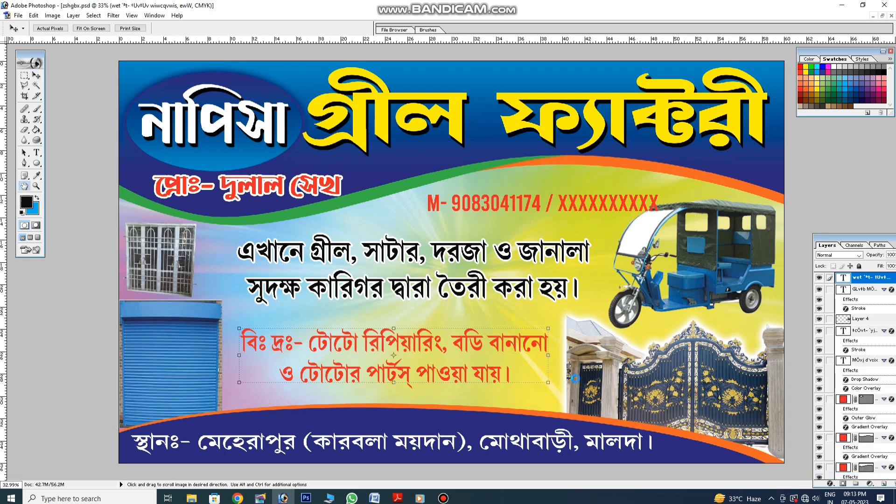
left_click(628, 383)
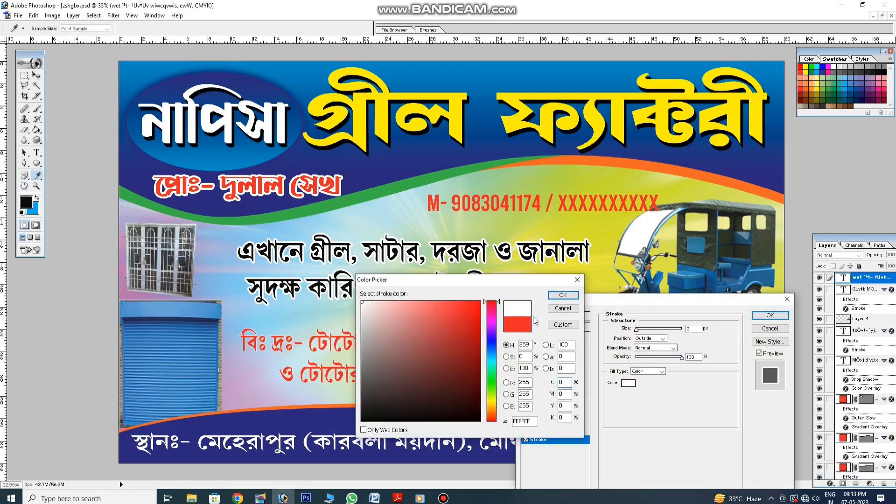
left_click(563, 297)
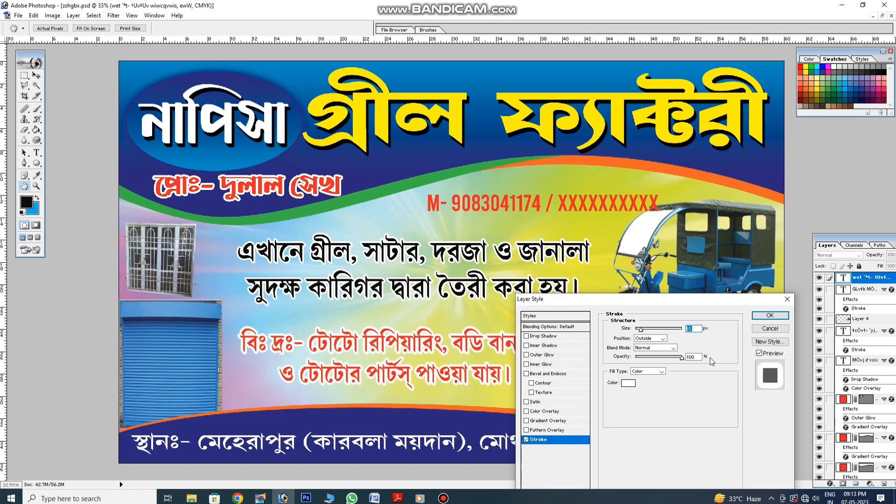
left_click(770, 315)
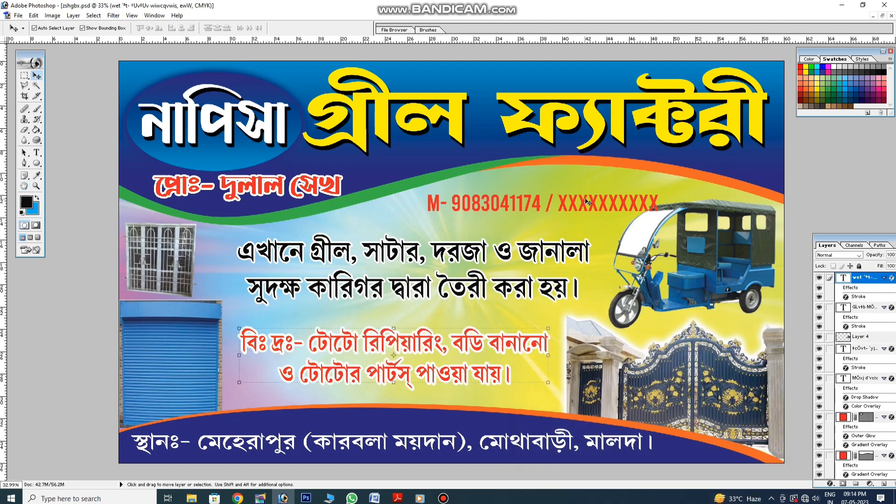
Move the phone number left, widen the window-grill photo, and nudge the service paragraph down
left_click(585, 204)
left_click_drag(583, 205, 552, 208)
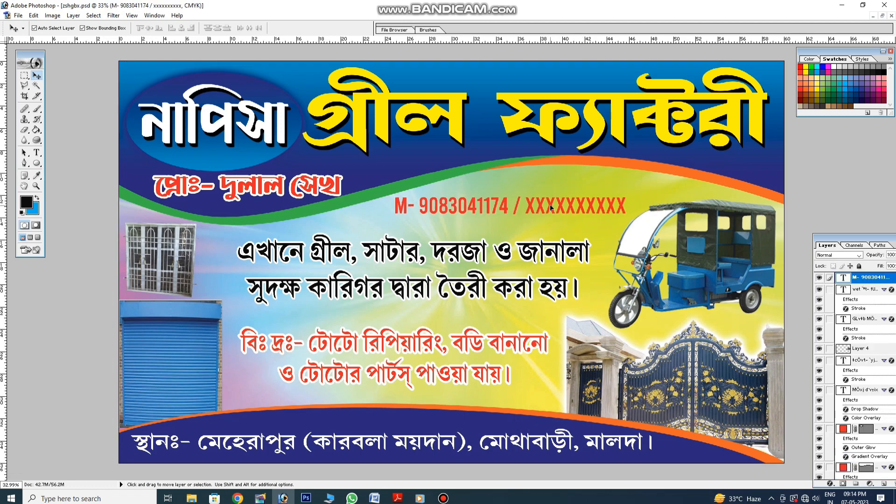
left_click(181, 263)
left_click_drag(200, 256, 227, 257)
key("Return")
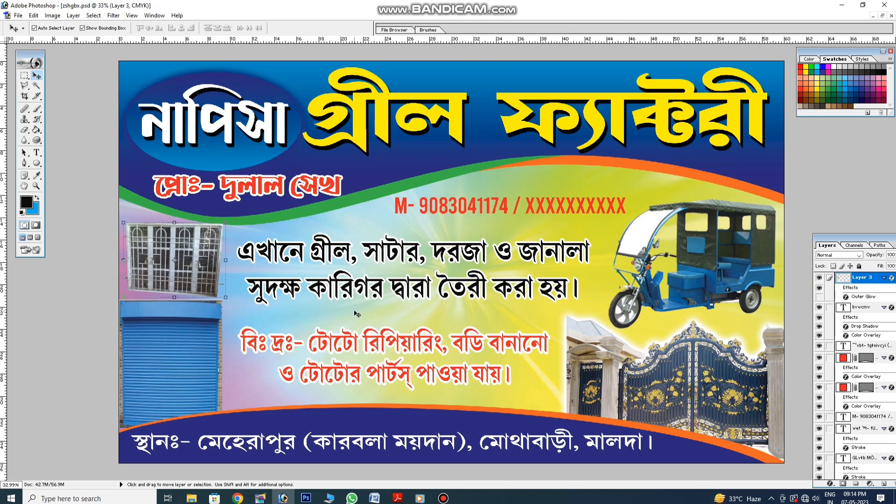
left_click_drag(508, 294, 509, 297)
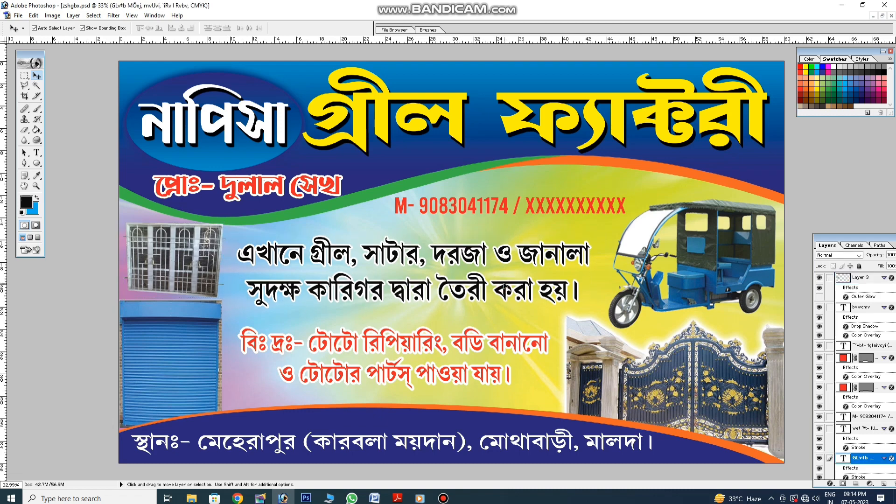
Give the phone number a dark blue Color Overlay and a white Stroke outline
left_click(554, 205)
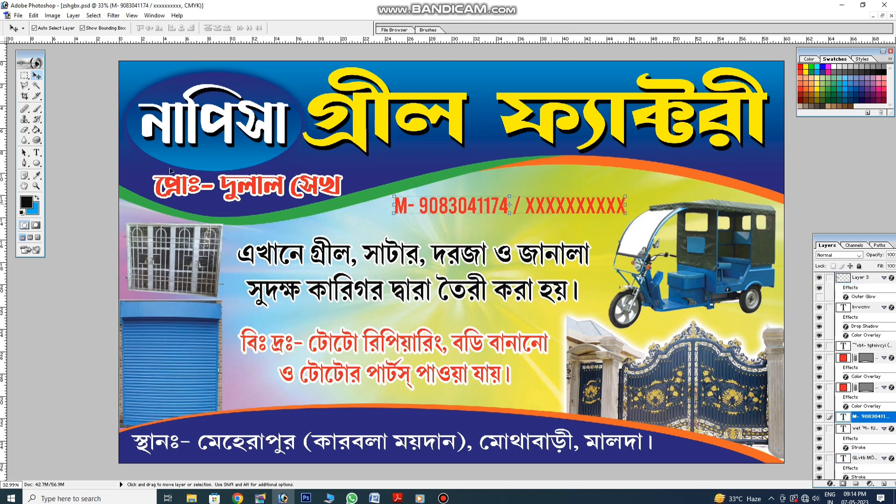
left_click(830, 484)
left_click(840, 445)
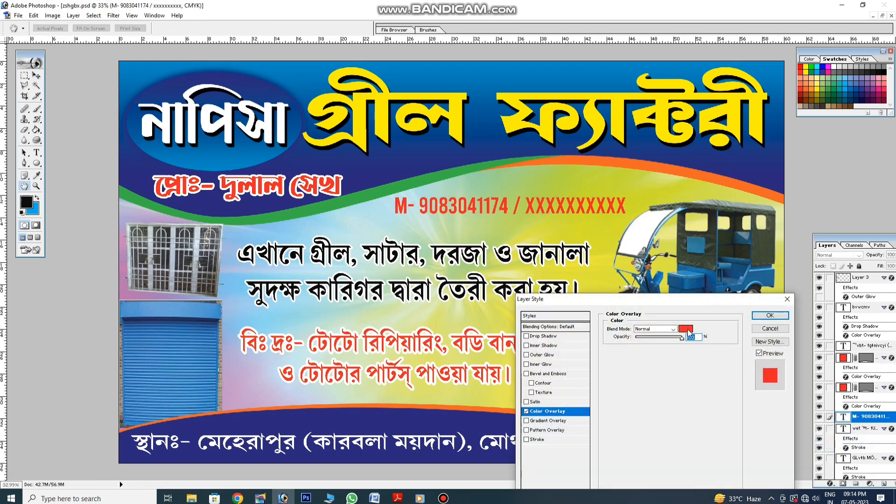
left_click(687, 329)
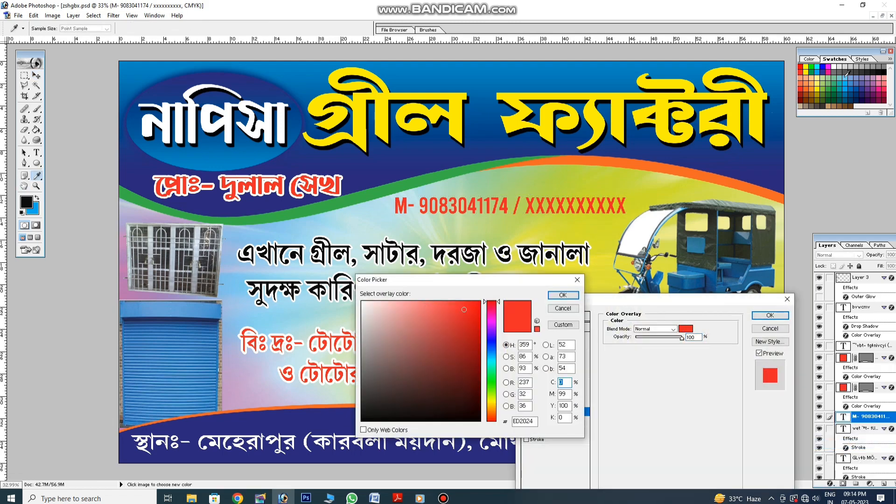
left_click(824, 70)
left_click(563, 295)
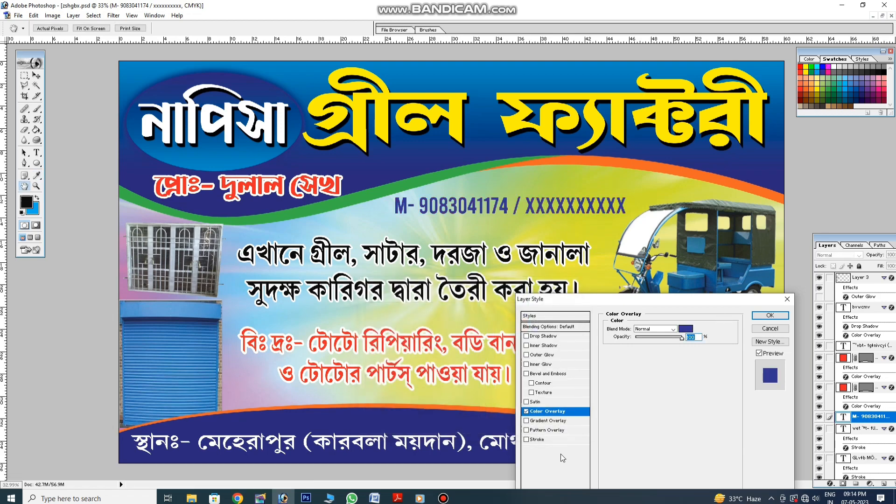
left_click(537, 440)
left_click(628, 383)
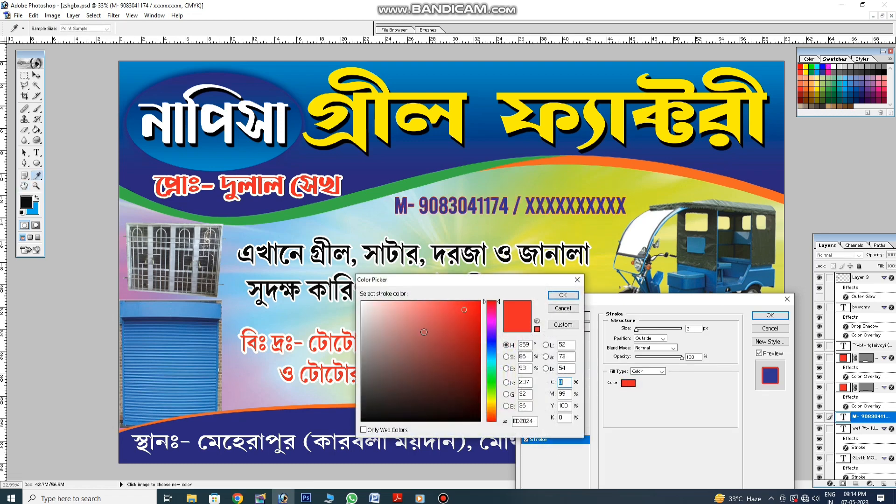
left_click(563, 295)
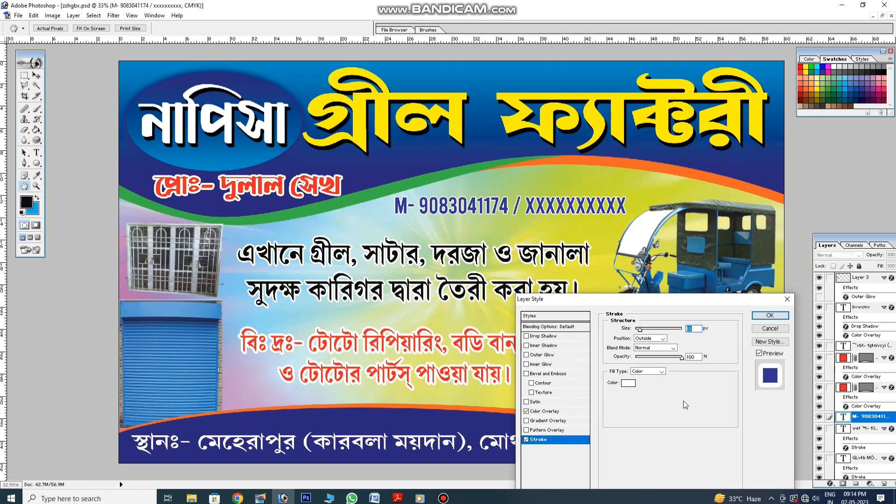
left_click(770, 316)
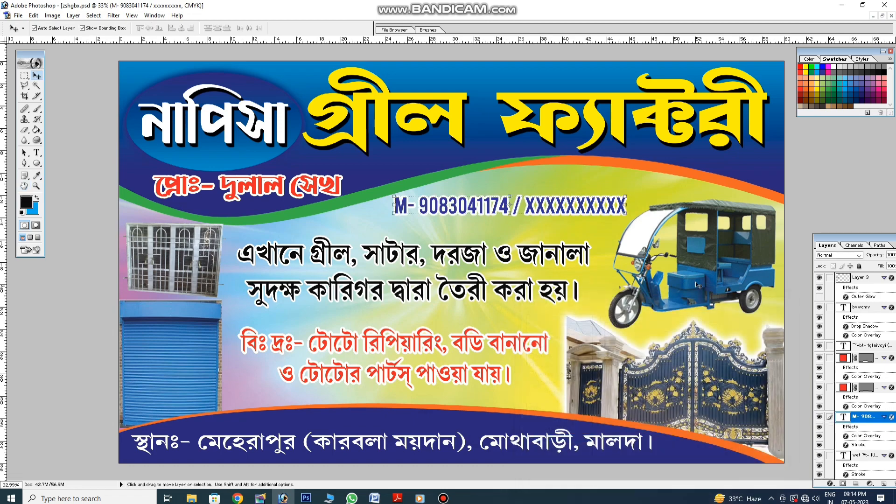
left_click(444, 498)
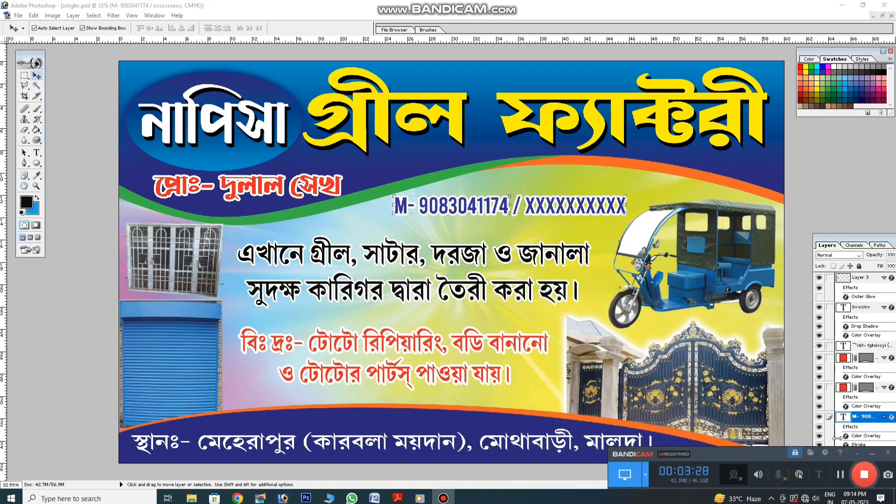
Move the scroll banner behind the red note text and enlarge it slightly
left_click(841, 475)
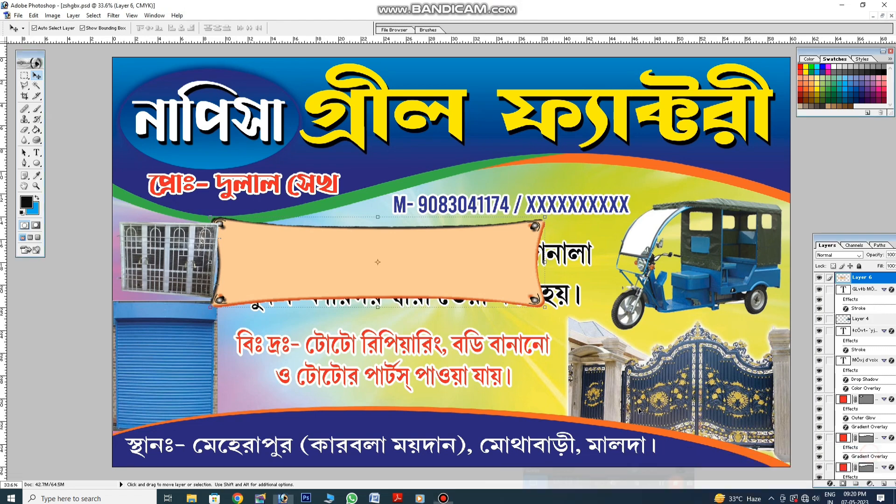
left_click_drag(464, 309, 468, 375)
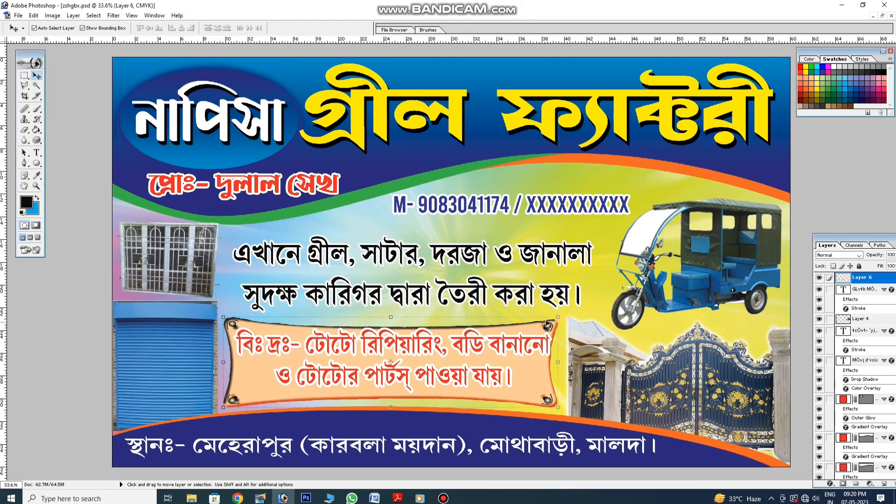
left_click_drag(557, 317, 565, 314)
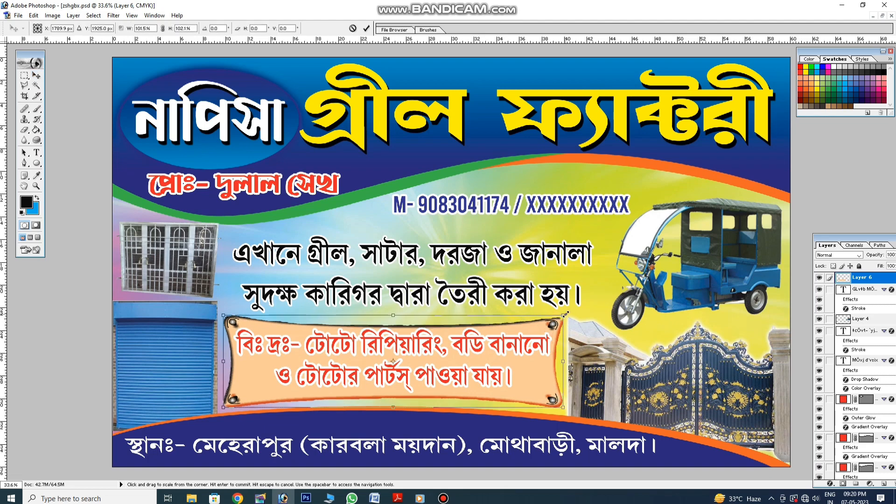
key("Return")
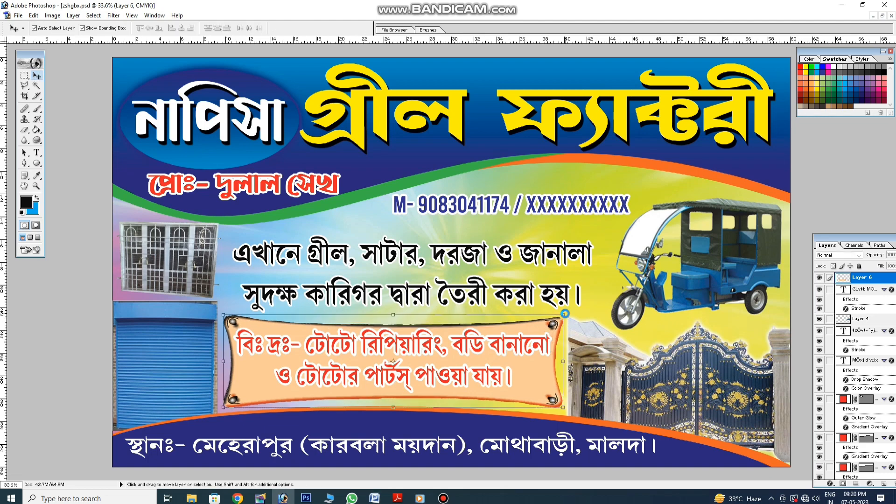
Recolour the scroll banner soft pink with Hue/Saturation, hue -42 and saturation -30
key("ctrl+u")
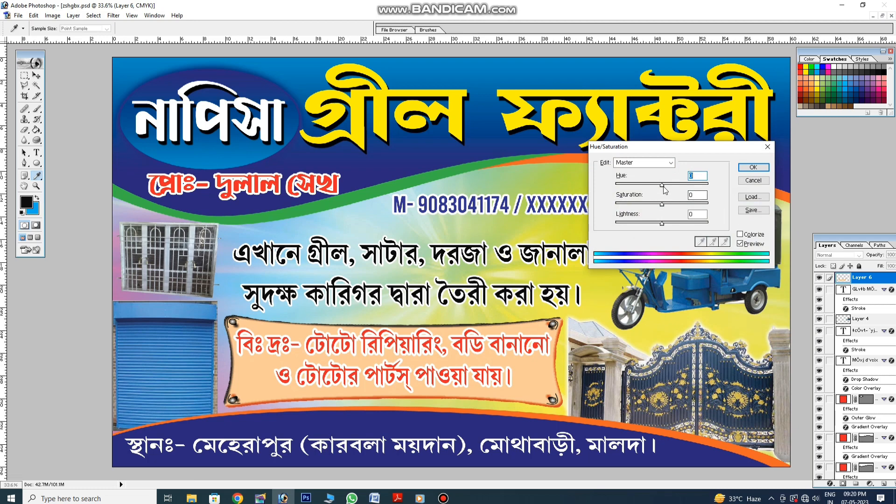
left_click_drag(664, 186, 676, 186)
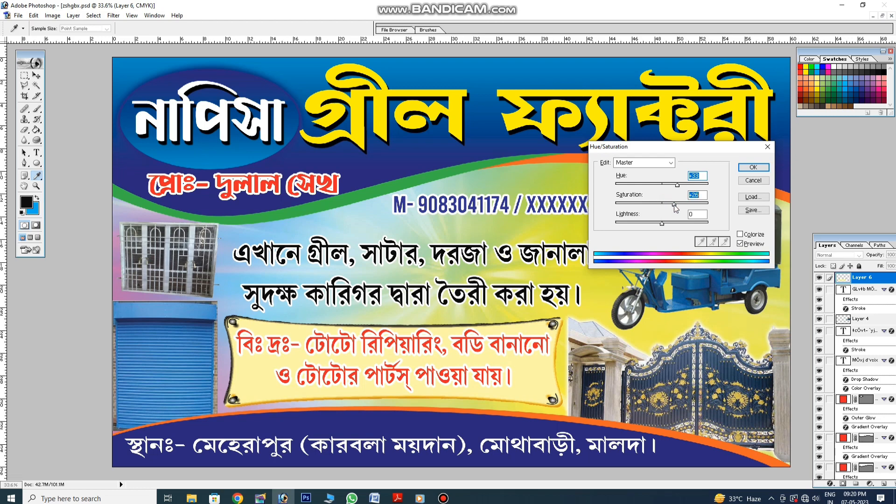
left_click_drag(652, 206, 644, 189)
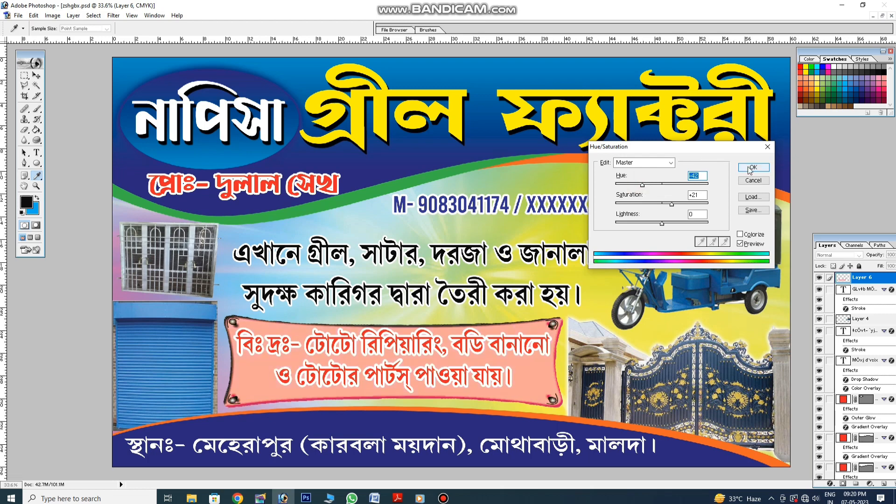
mouse_move(671, 204)
left_mouse_down()
mouse_move(648, 208)
mouse_move(669, 204)
left_mouse_up()
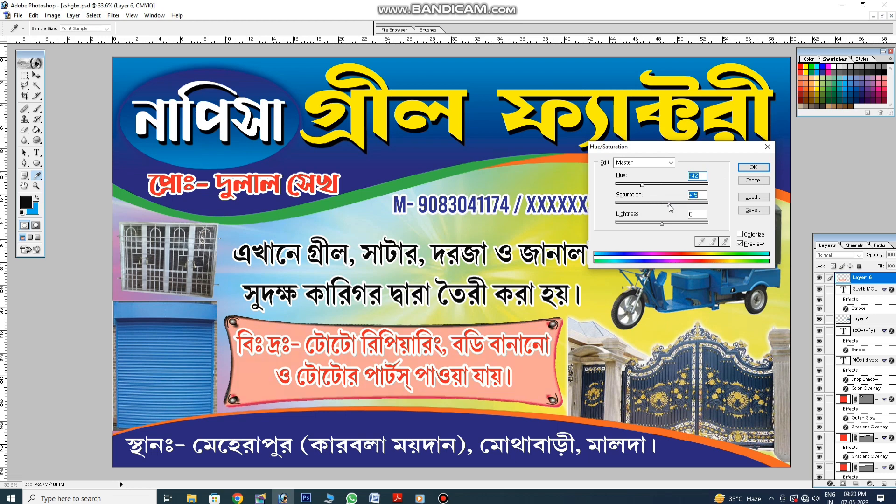
left_click(754, 167)
Inspect the pink scroll at actual pixels, then fit the whole banner back on screen
right_click(594, 221)
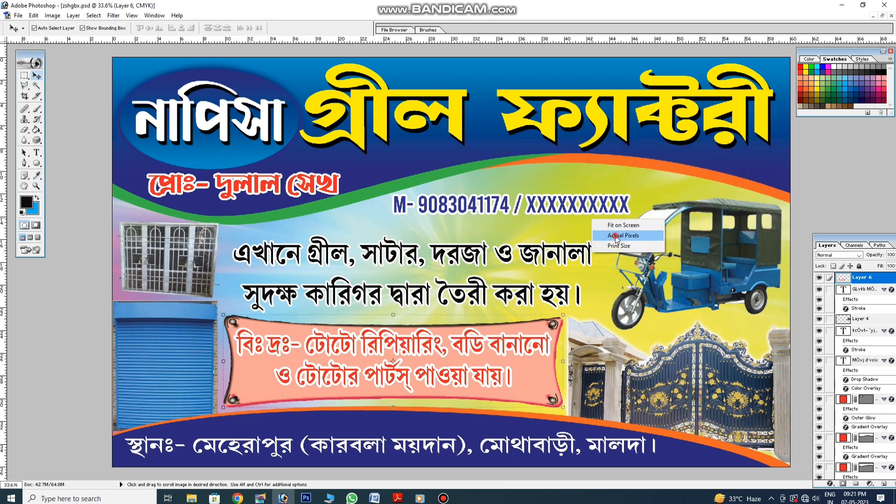
left_click(611, 236)
scroll(577, 253, "down", 2)
scroll(588, 255, "right", 2)
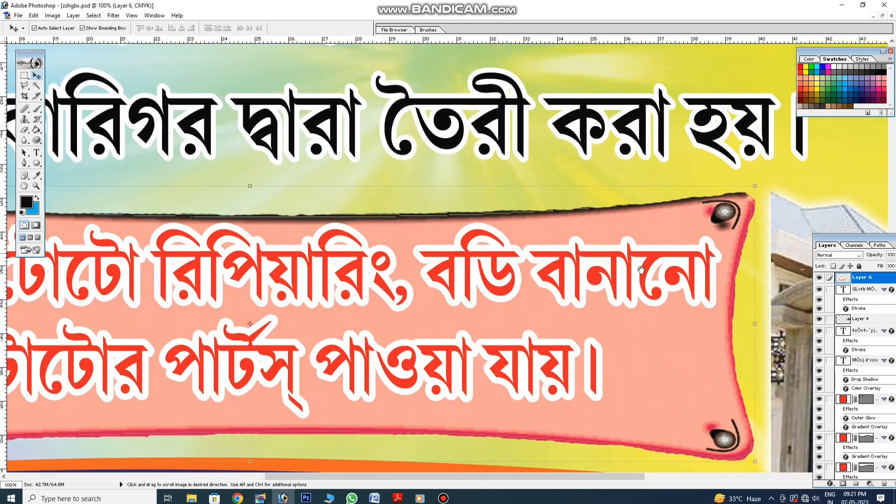
scroll(631, 269, "down", 1)
left_click_drag(631, 270, 817, 285)
left_click_drag(416, 289, 478, 288)
key("ctrl+0")
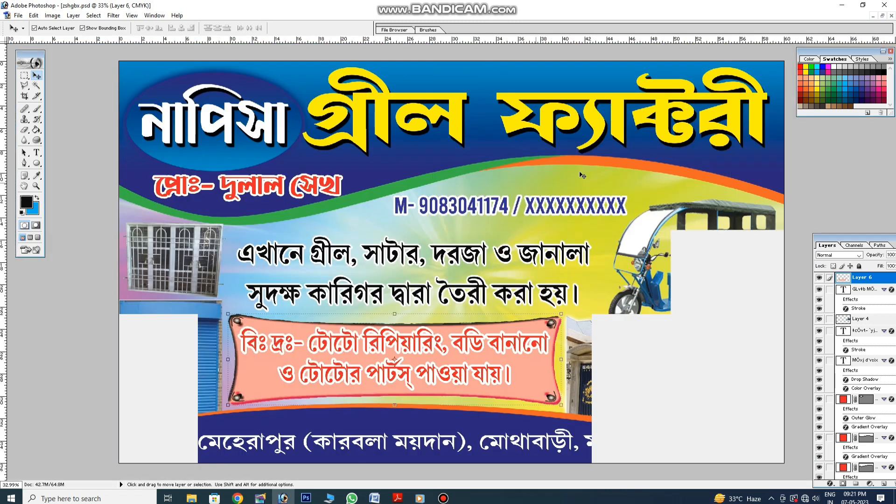
left_click(37, 153)
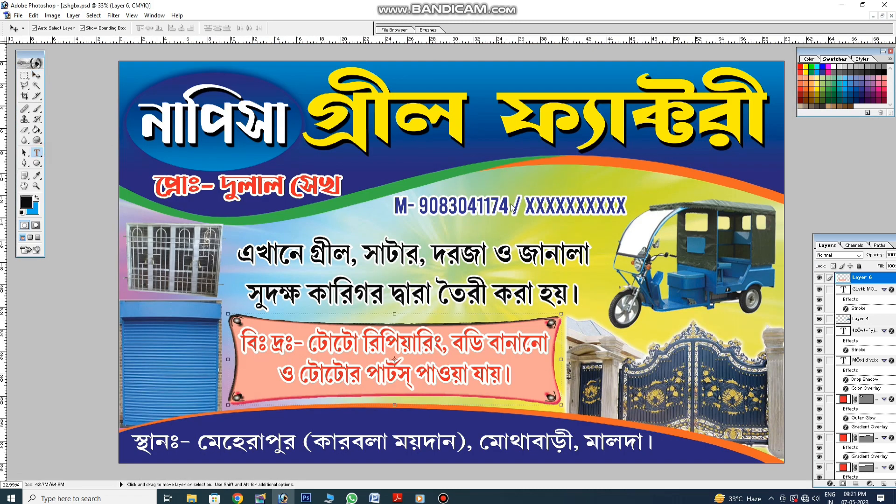
Replace the XXXXXXXXXX placeholder with a second mobile number and slash before the original
left_click_drag(525, 207, 622, 190)
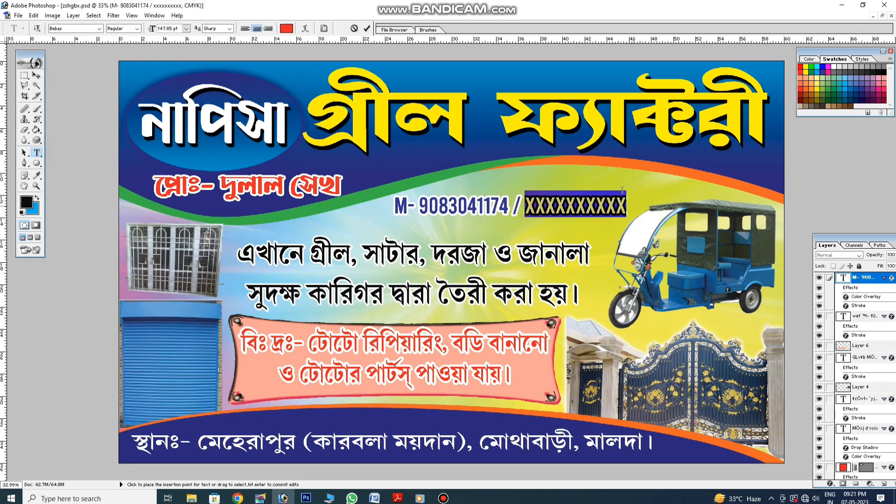
key("BackSpace")
key("BackSpace")
key("BackSpace")
key("BackSpace")
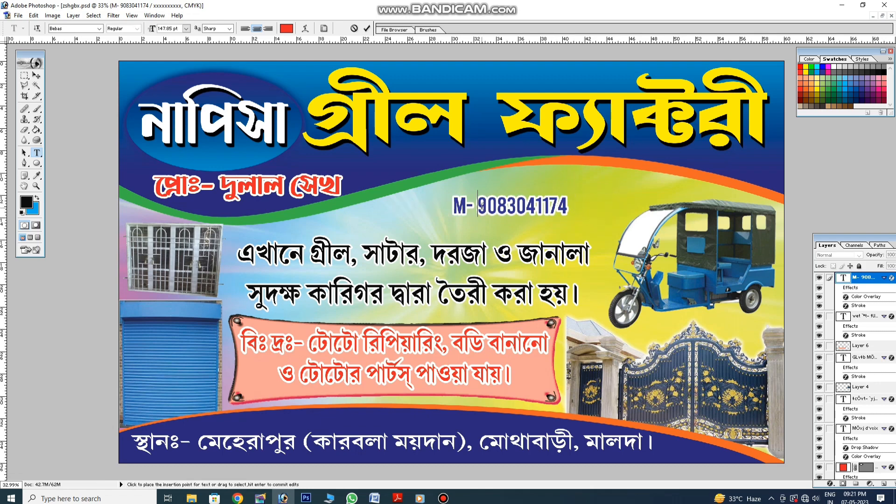
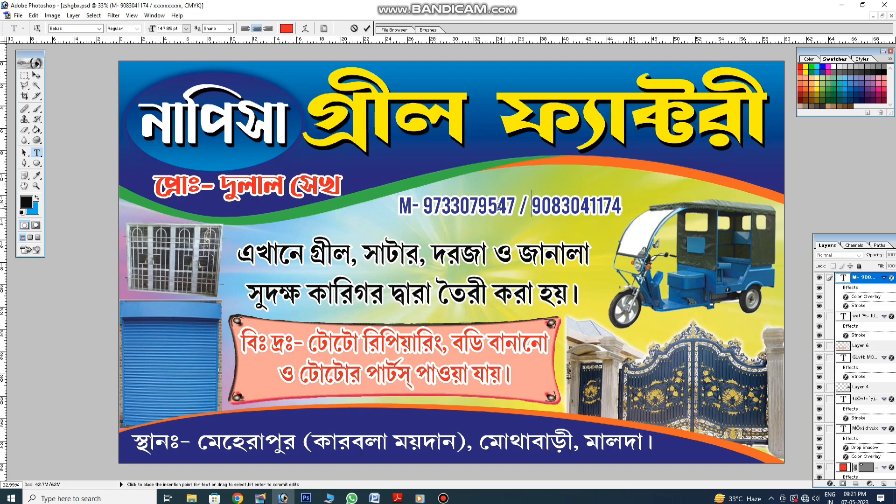
left_click(36, 75)
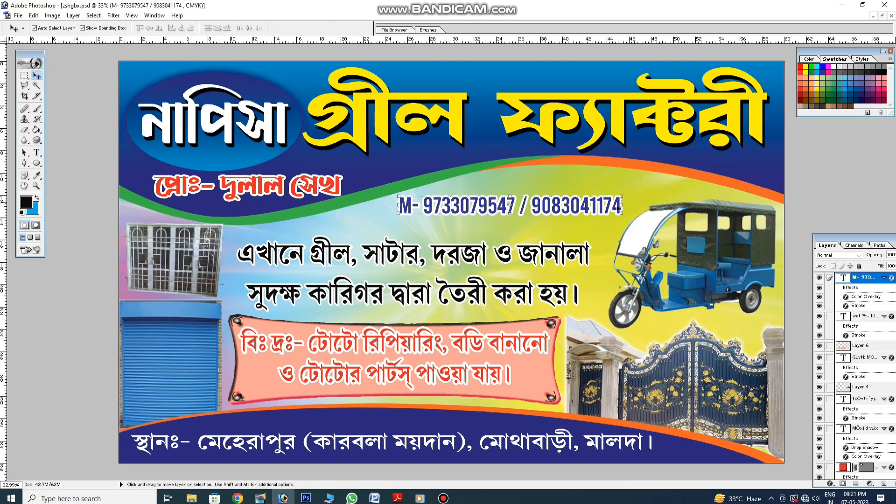
Widen the phone number line slightly, then shorten and raise the two-line body text
left_click_drag(624, 212, 631, 213)
key("Return")
left_click_drag(551, 206, 548, 209)
left_click_drag(505, 248, 503, 244)
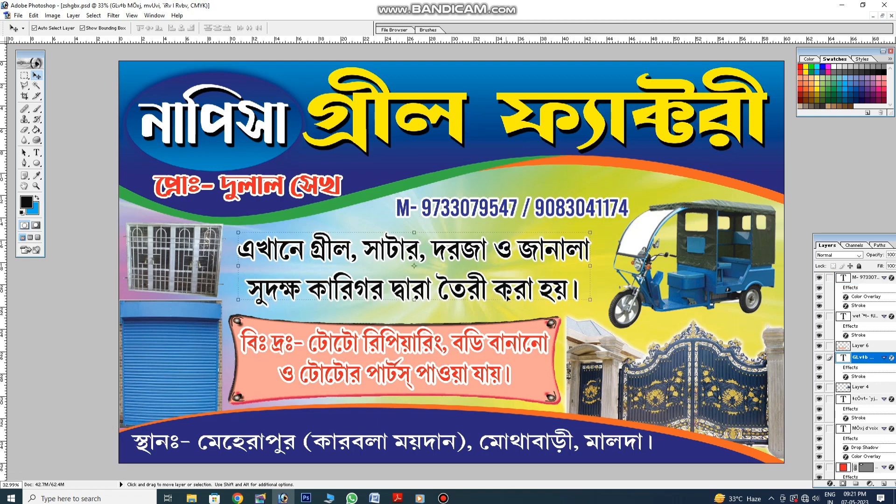
left_click_drag(509, 301, 511, 291)
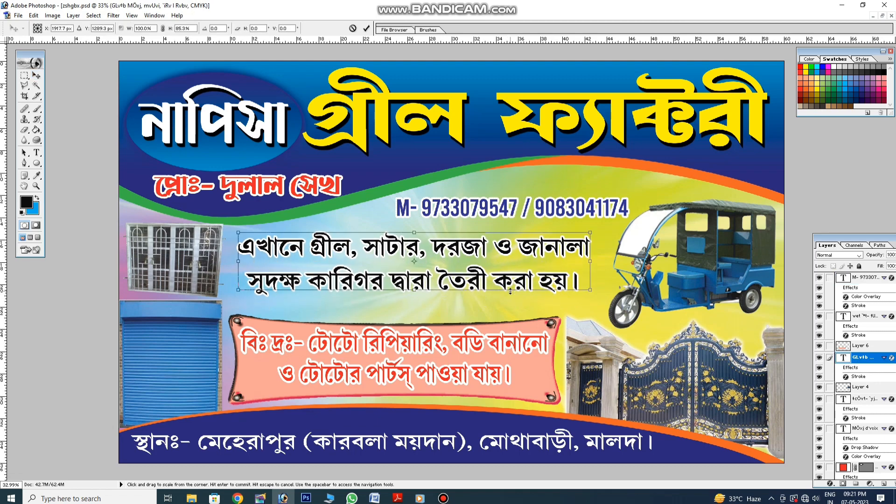
key("Return")
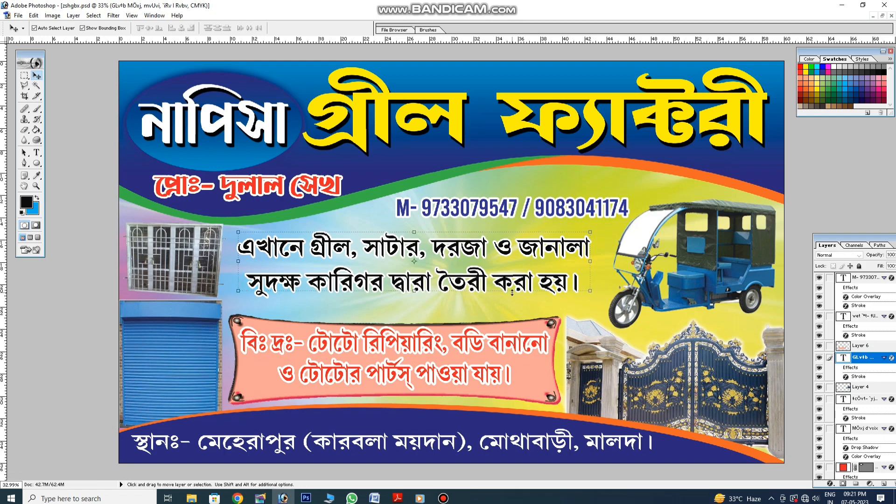
Stretch the pink scroll's top edge upward to make it taller
left_click(509, 328)
key("ctrl+t")
left_click_drag(500, 310, 499, 306)
key("Return")
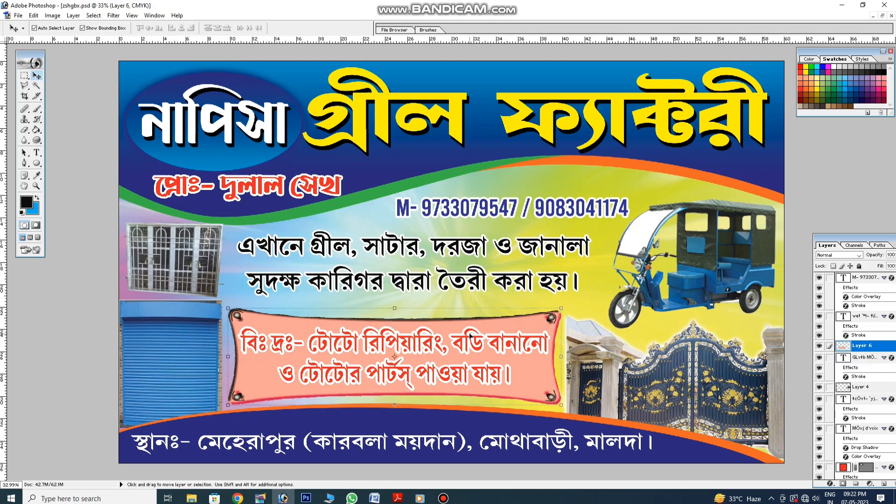
Select the note, gate and background layers in turn, then bring up Save As
left_click(467, 338)
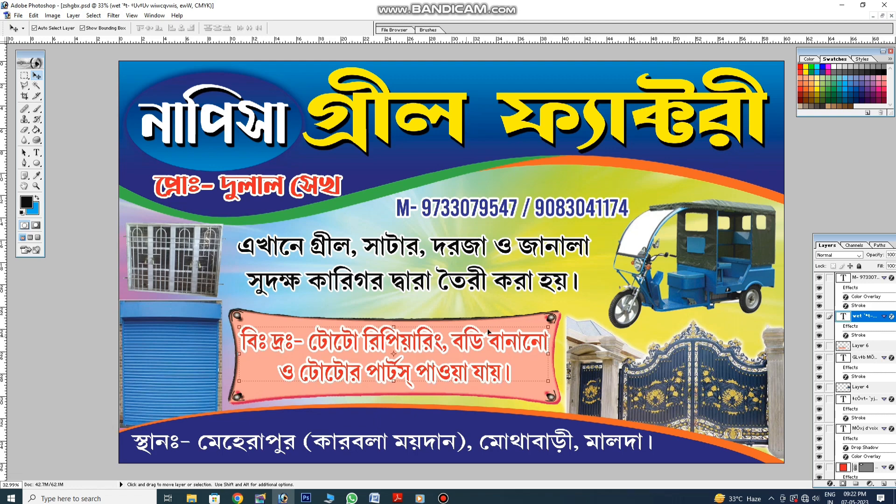
left_click(658, 334)
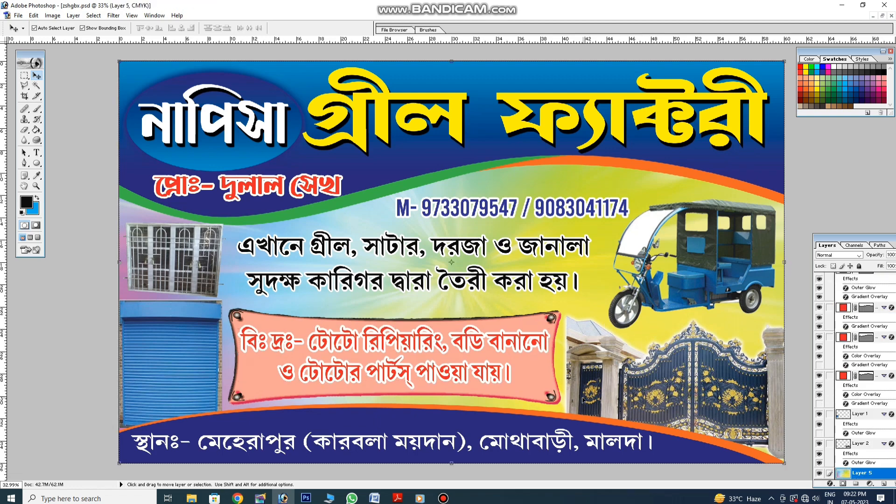
left_click(25, 130)
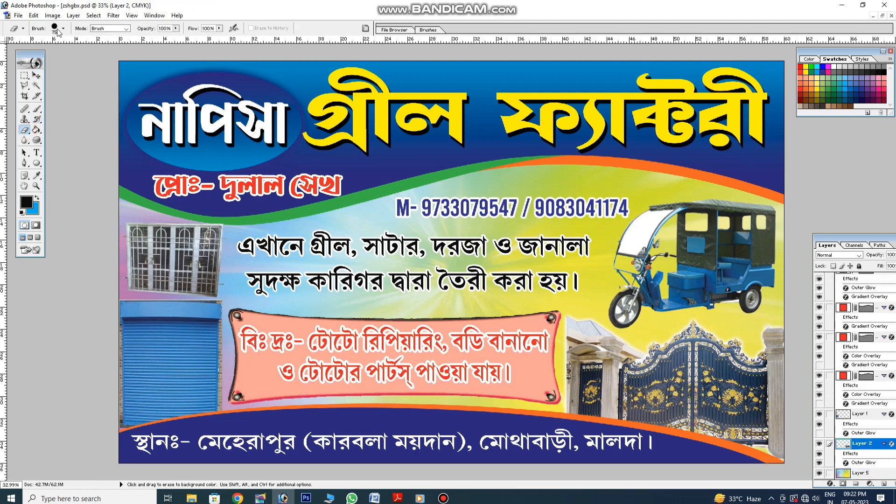
left_click(36, 75)
left_click(542, 184)
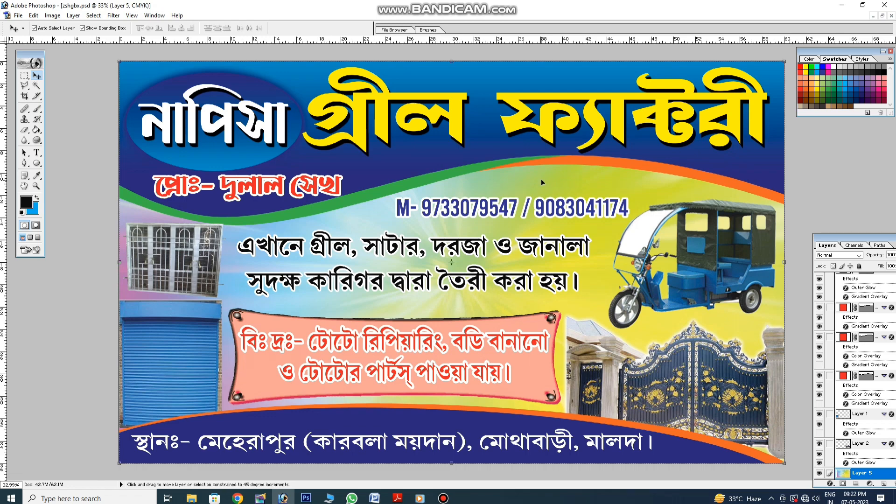
key("ctrl+shift+s")
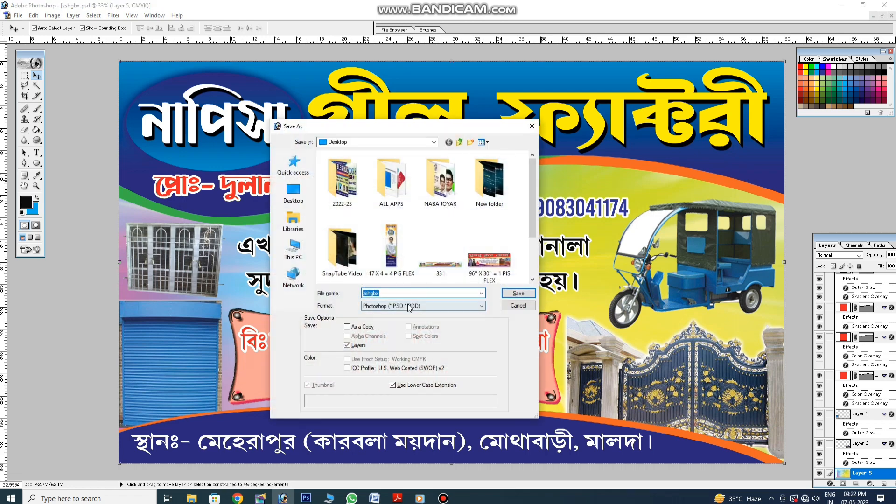
Overwrite zshgbx.psd, export zshgbx copy.jpg as a JPEG, and minimize Photoshop
left_click(512, 297)
left_click(421, 189)
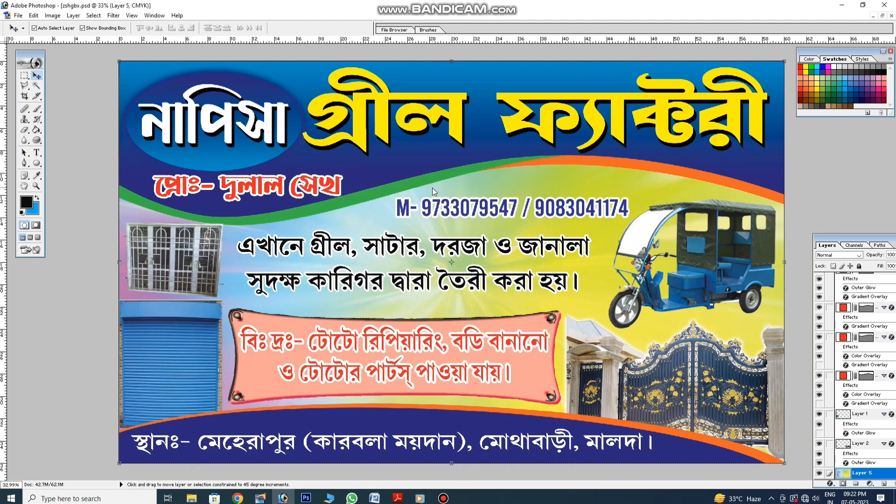
key("ctrl+shift+s")
left_click(430, 307)
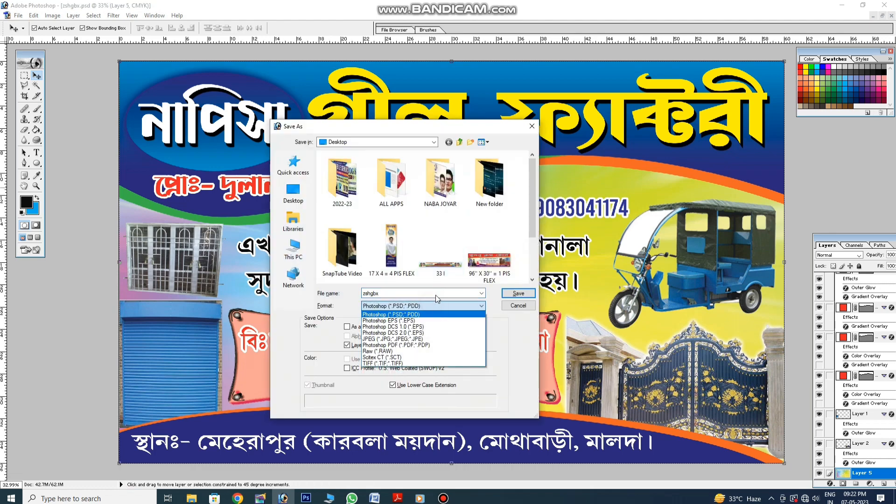
left_click(420, 344)
left_click(508, 295)
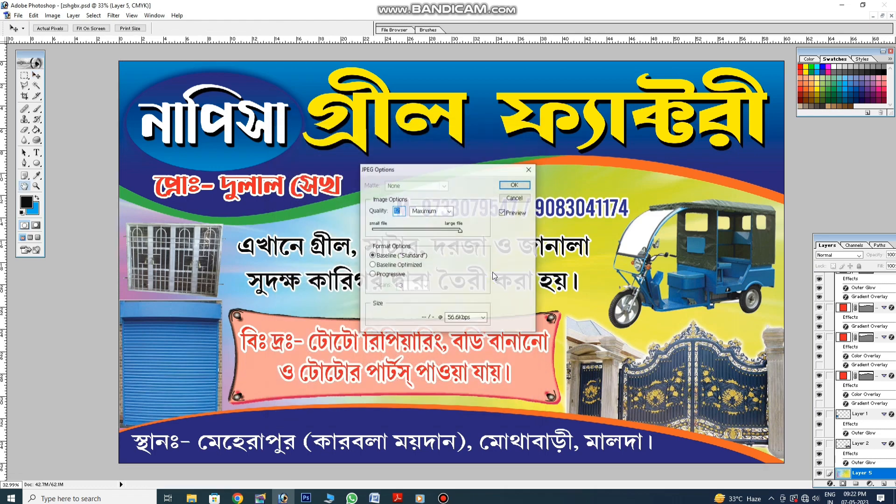
left_click(514, 185)
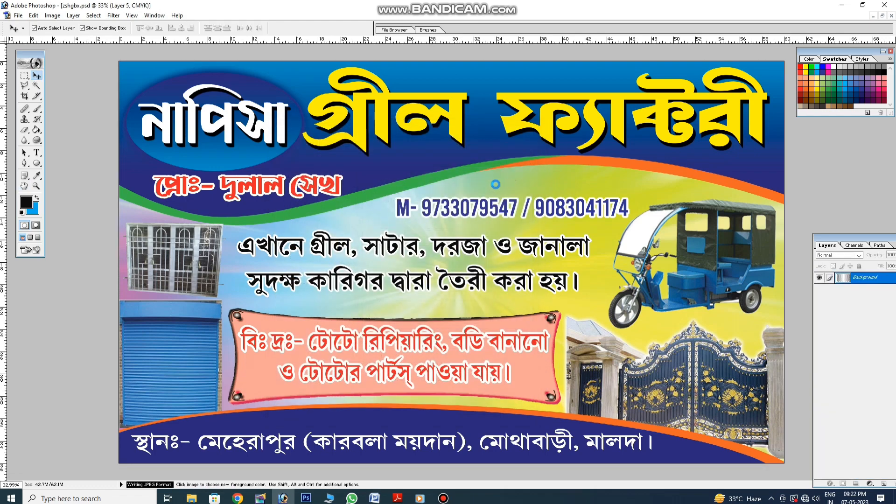
left_click(841, 9)
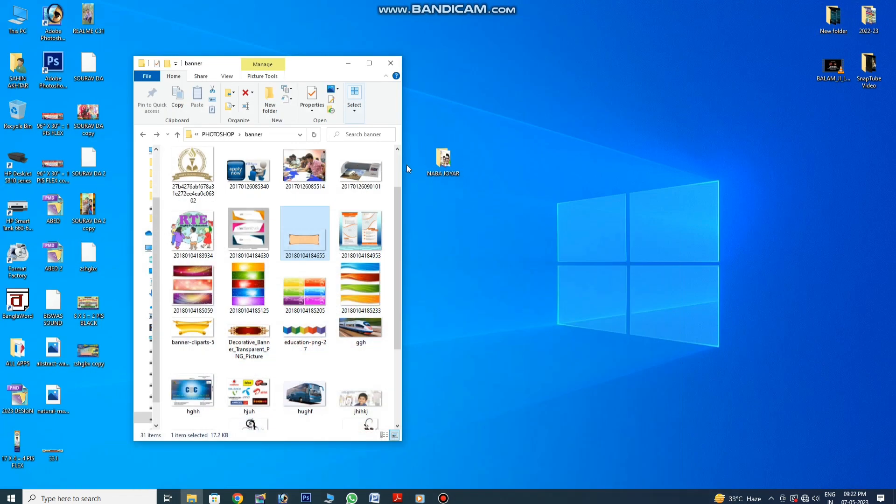
View zshgbx copy.jpg from the desktop in Photos, then return to Photoshop
double_click(98, 357)
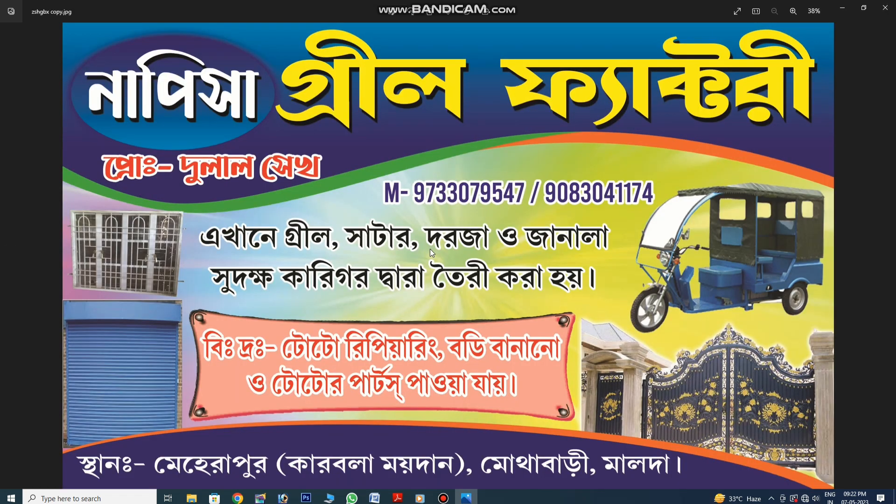
left_click(886, 11)
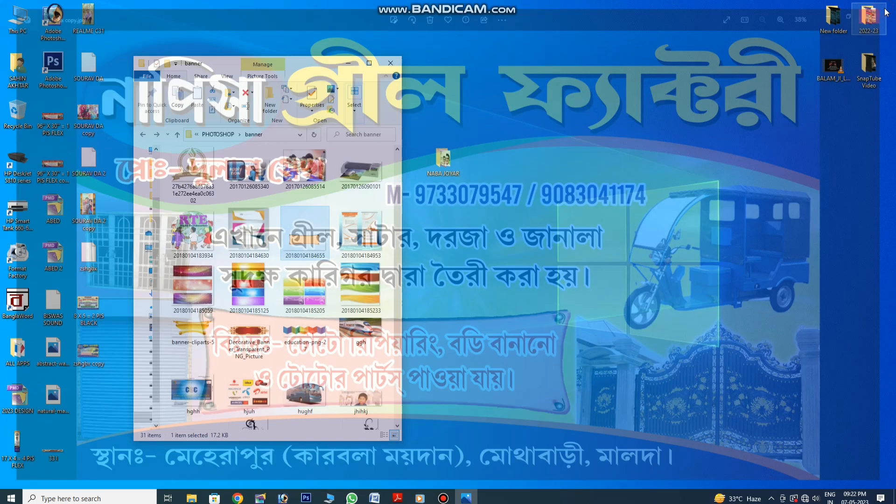
left_click(282, 498)
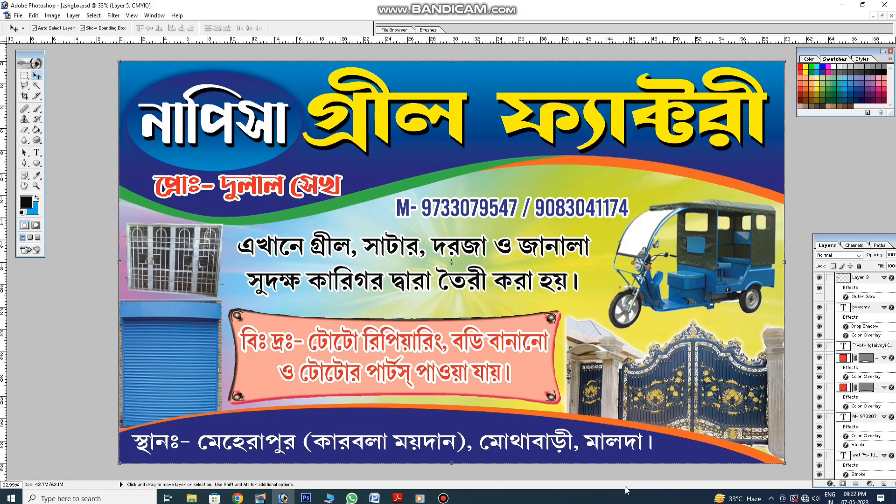